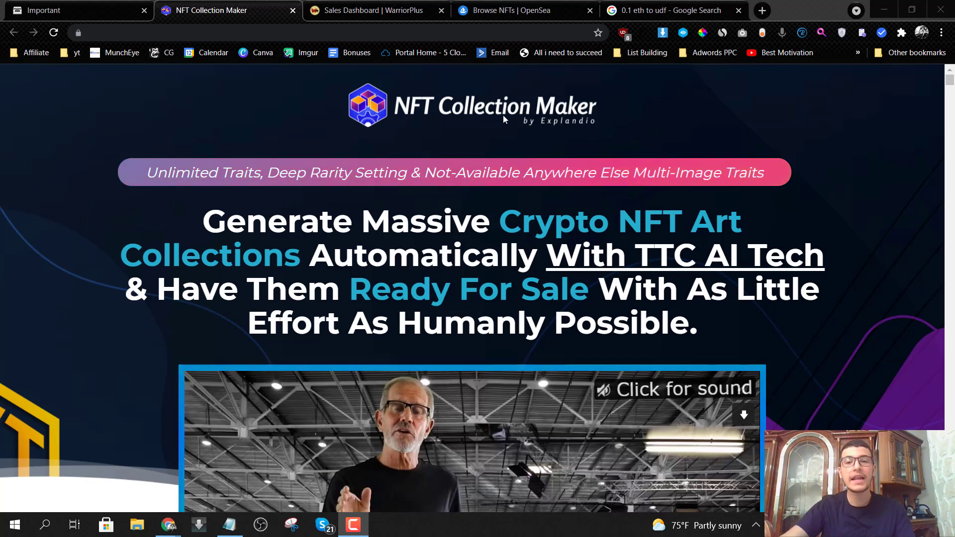
scroll(561, 135, down, 5)
scroll(562, 146, up, 5)
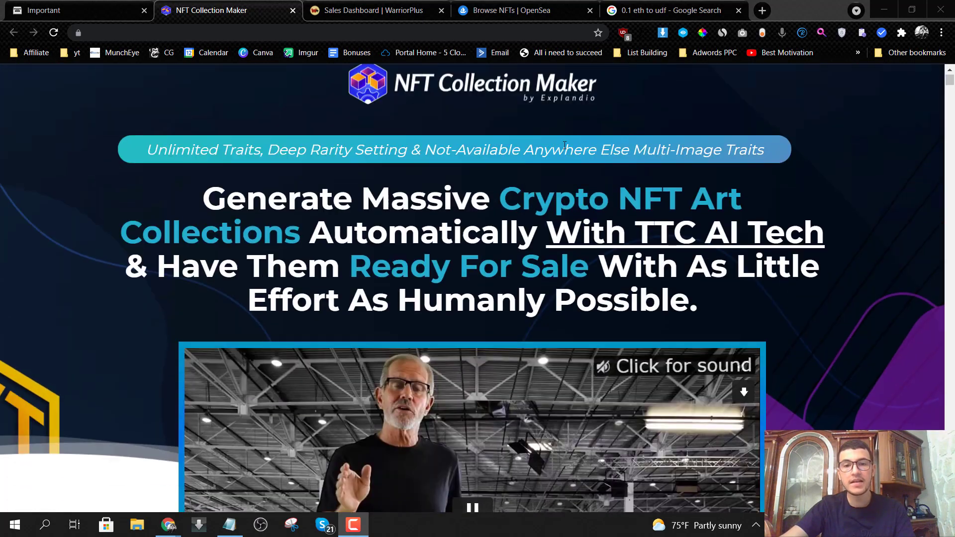
scroll(565, 145, up, 1)
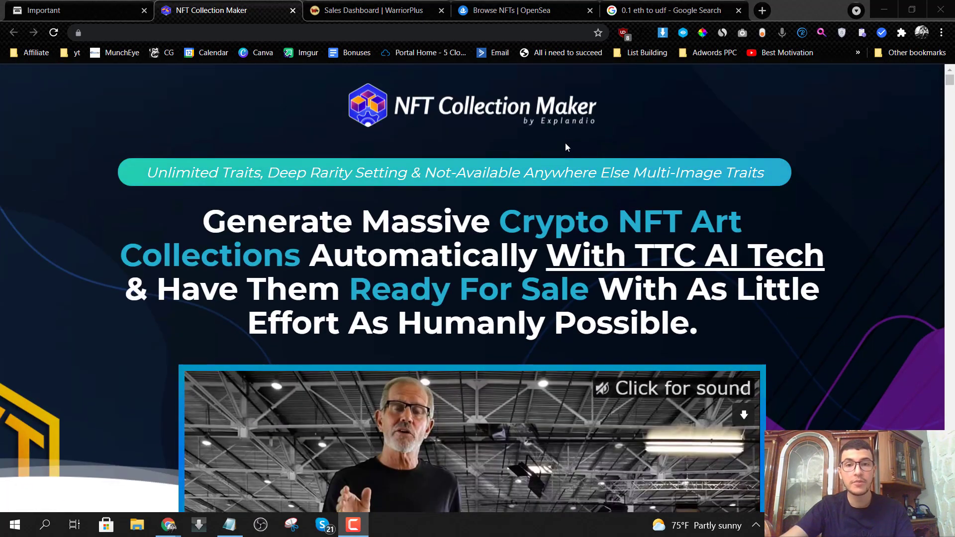
Switch to the 10k NFT Collection Maker bonus page tab
key(ctrl+shift+Tab)
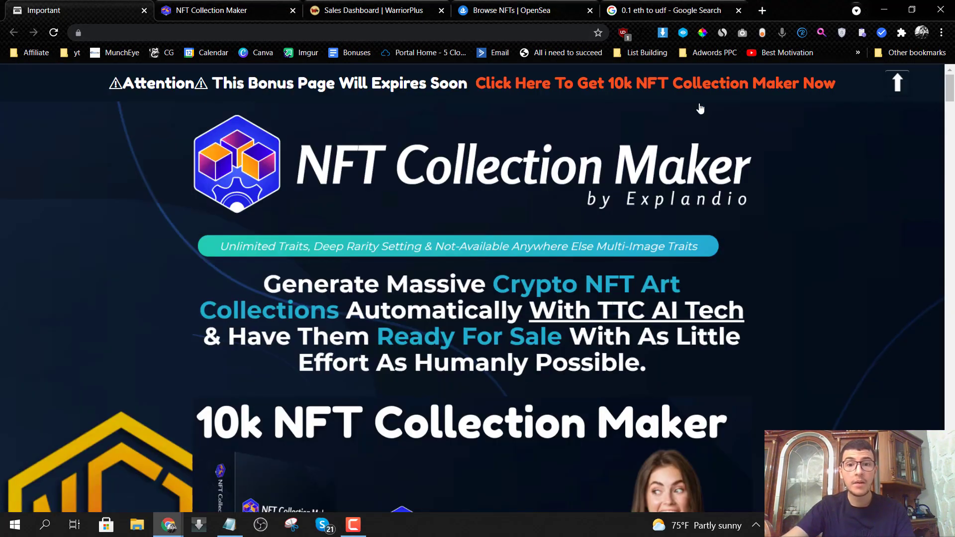
scroll(700, 109, down, 1)
scroll(640, 166, down, 5)
scroll(631, 139, down, 3)
scroll(631, 141, down, 2)
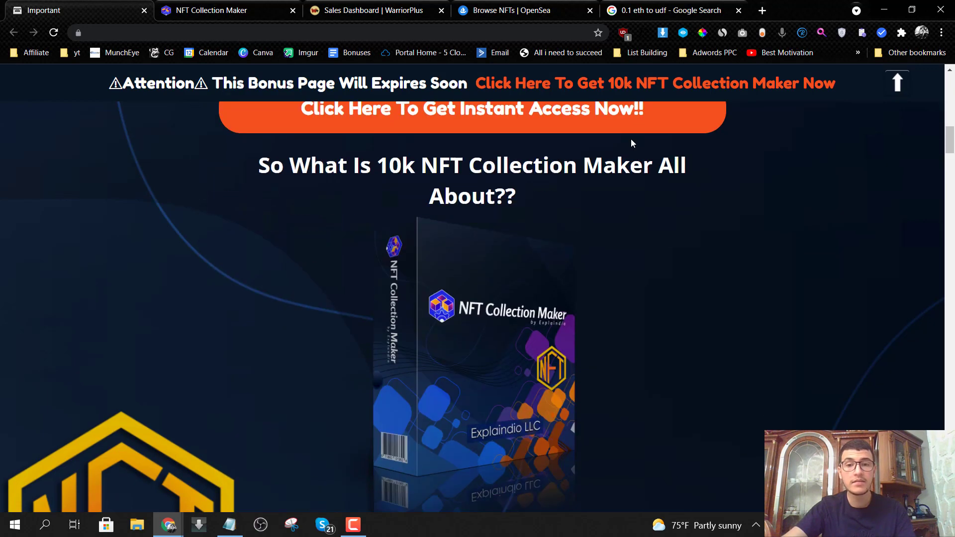
scroll(630, 138, down, 2)
scroll(631, 143, down, 1)
scroll(631, 143, down, 3)
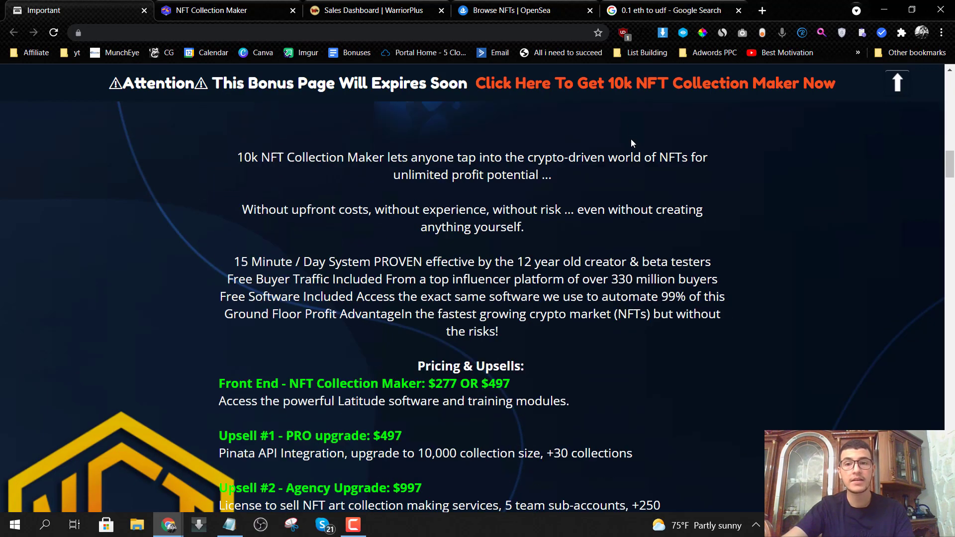
scroll(631, 143, down, 1)
scroll(631, 143, down, 4)
scroll(631, 141, up, 1)
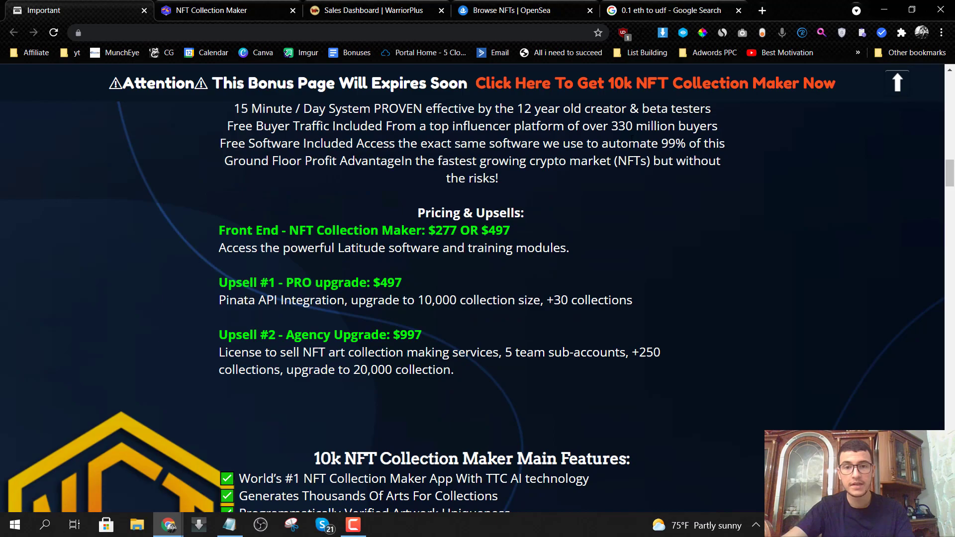
scroll(630, 143, down, 5)
scroll(630, 142, down, 3)
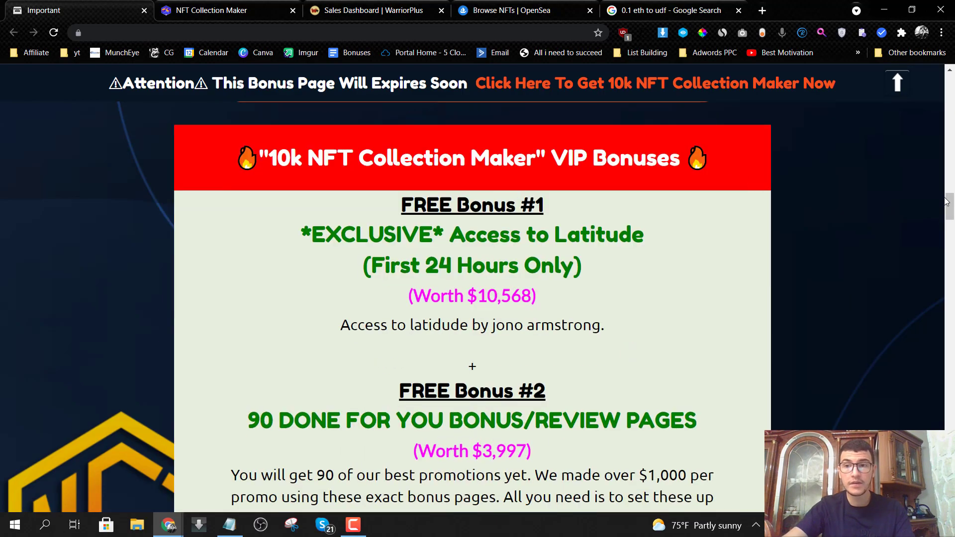
mouse_move(949, 207)
mouse_down()
mouse_move(951, 403)
mouse_move(951, 86)
mouse_up()
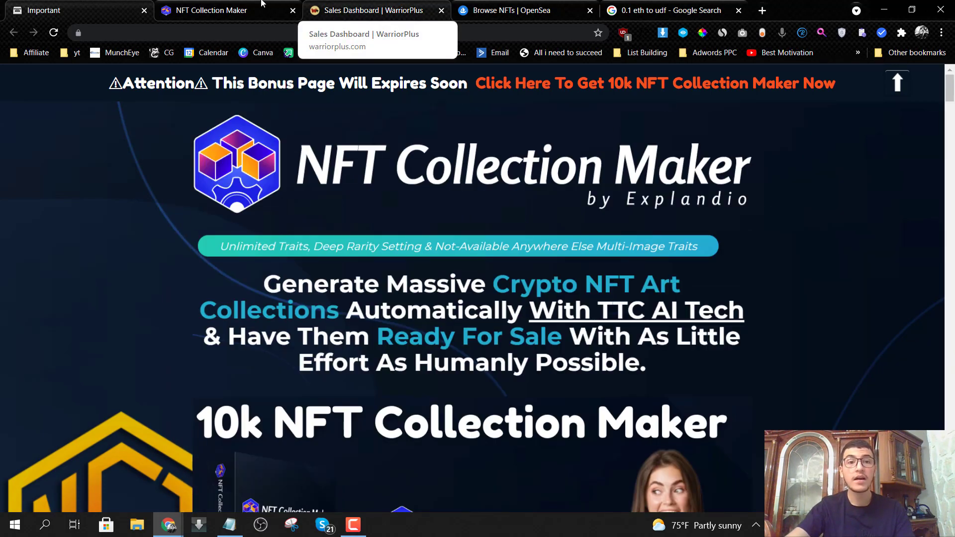
Bring back the NFT Collection Maker sales page with its headline and video
click(225, 8)
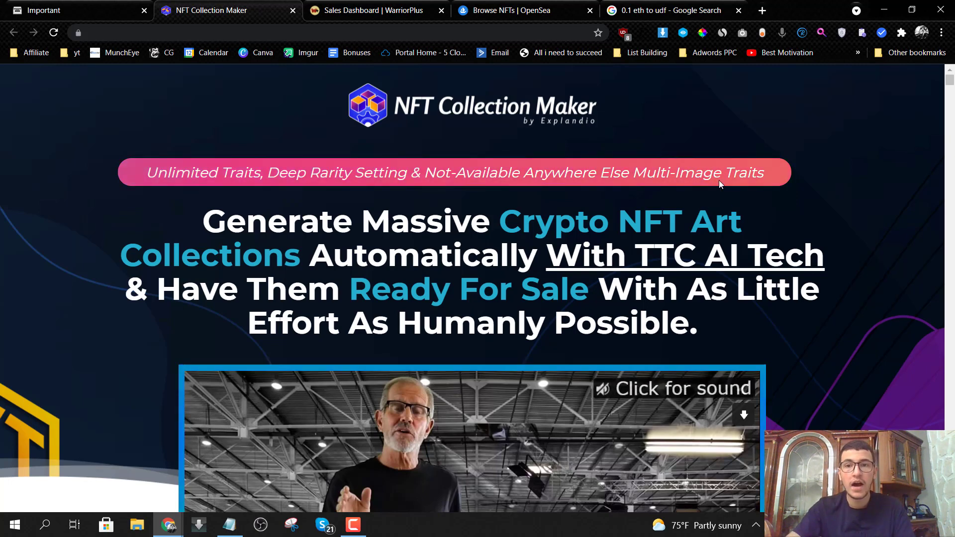
View the OpenSea NFT listing, pause the sales page video, then return to OpenSea
click(539, 20)
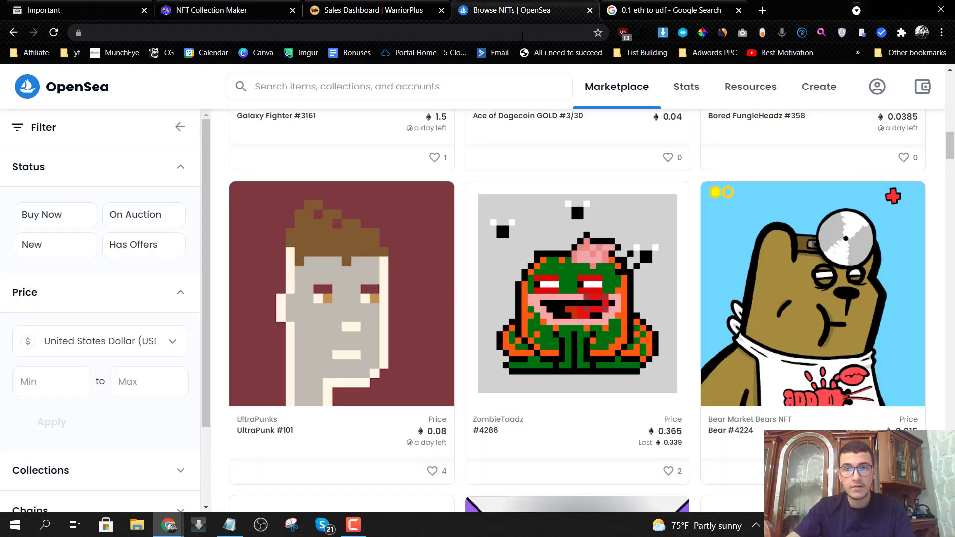
scroll(317, 245, down, 3)
scroll(317, 245, down, 4)
scroll(317, 239, down, 3)
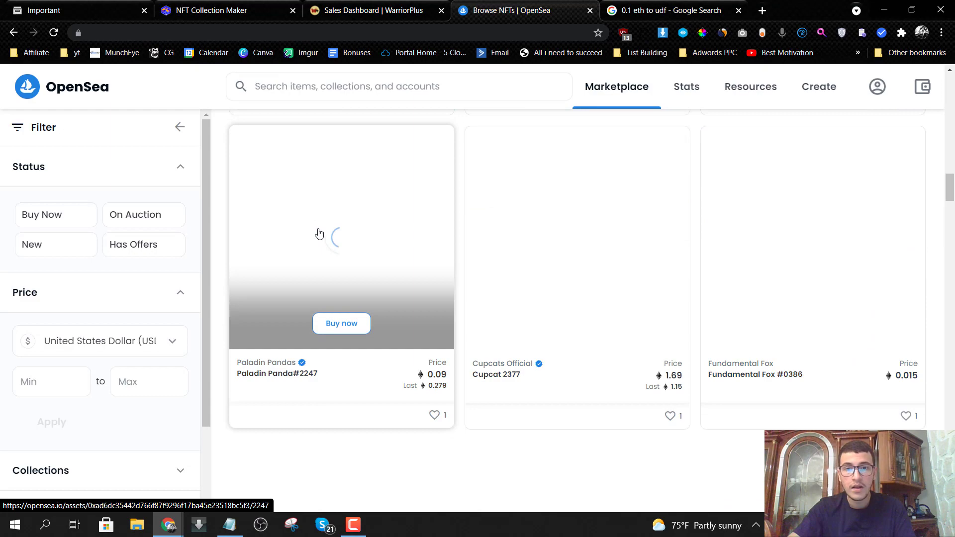
scroll(317, 232, down, 2)
scroll(317, 227, down, 2)
scroll(316, 226, down, 3)
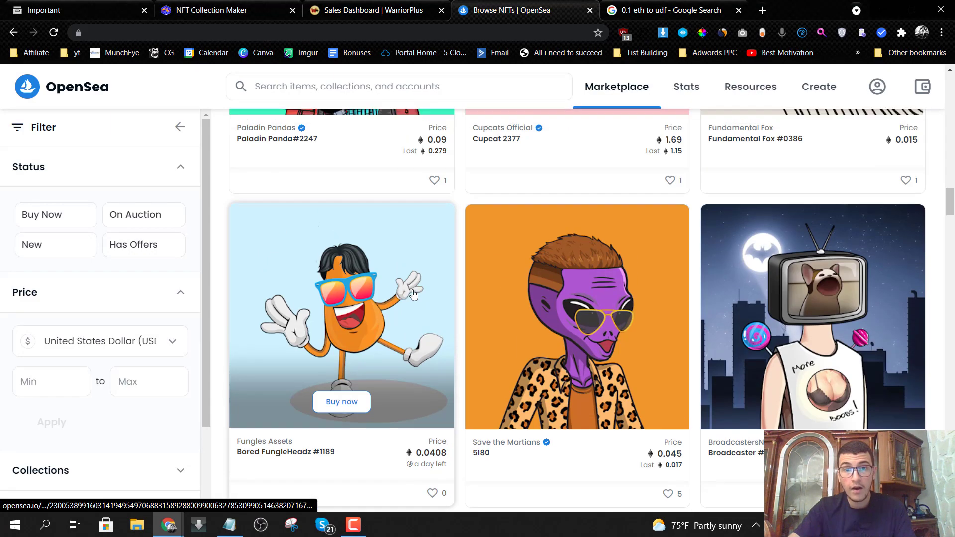
scroll(412, 292, down, 3)
scroll(413, 292, down, 2)
scroll(412, 292, down, 3)
click(224, 10)
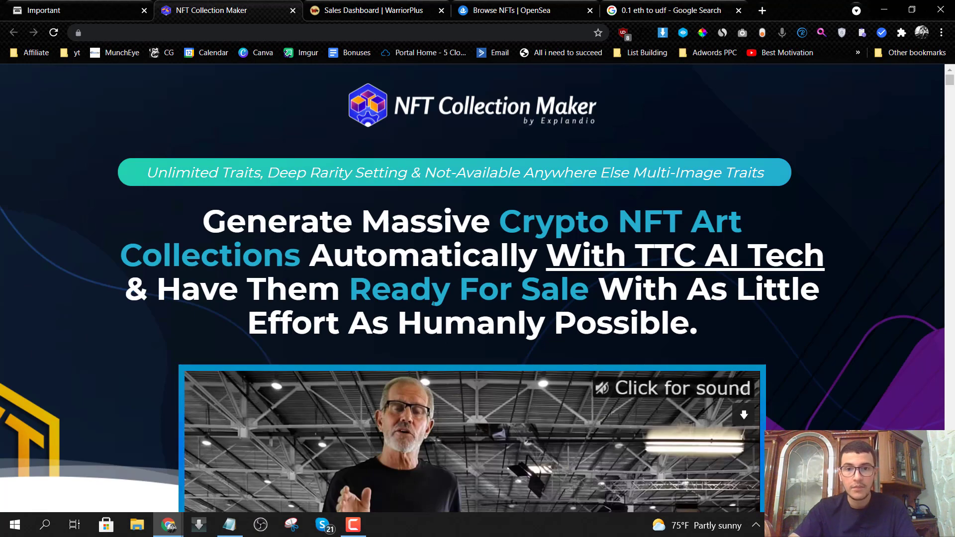
scroll(195, 137, down, 3)
scroll(434, 299, up, 2)
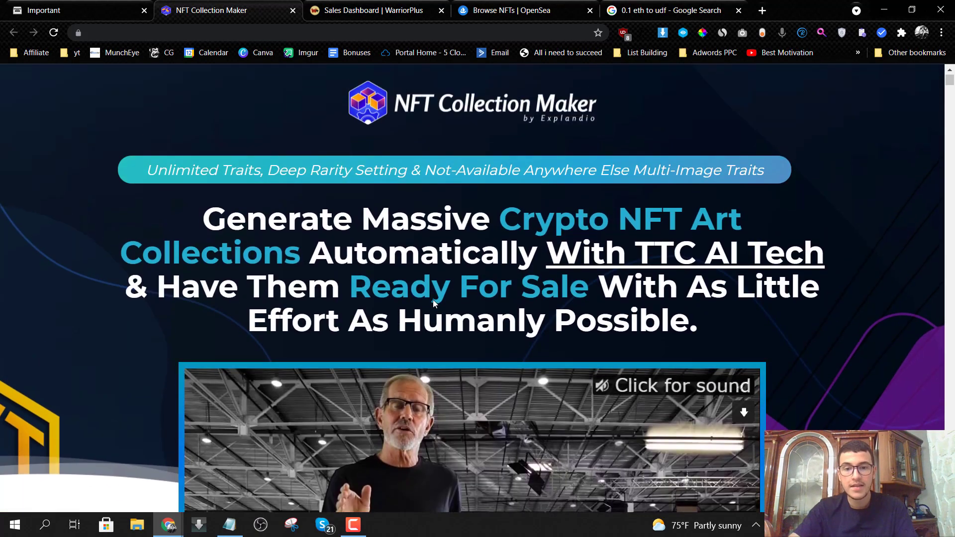
scroll(434, 298, down, 2)
click(471, 347)
scroll(470, 346, up, 2)
scroll(469, 346, up, 1)
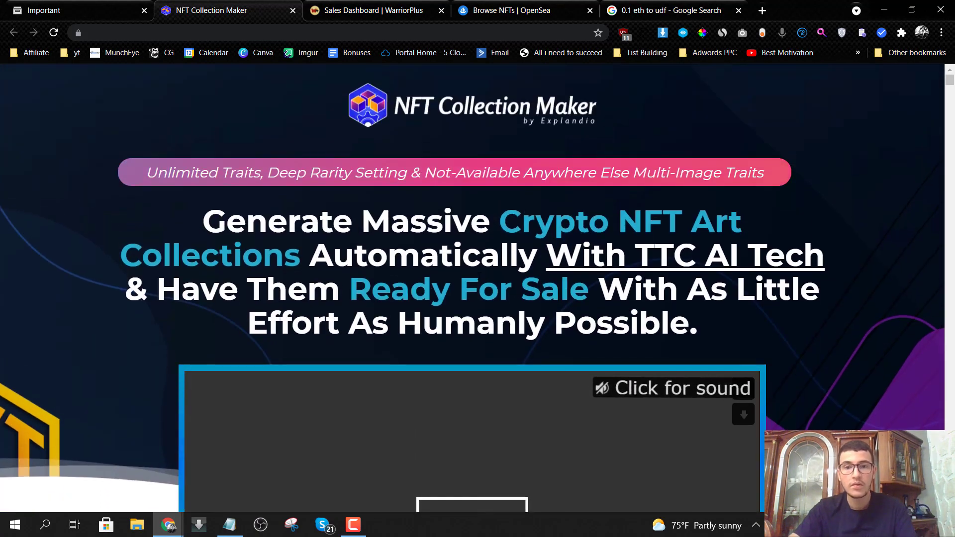
click(515, 11)
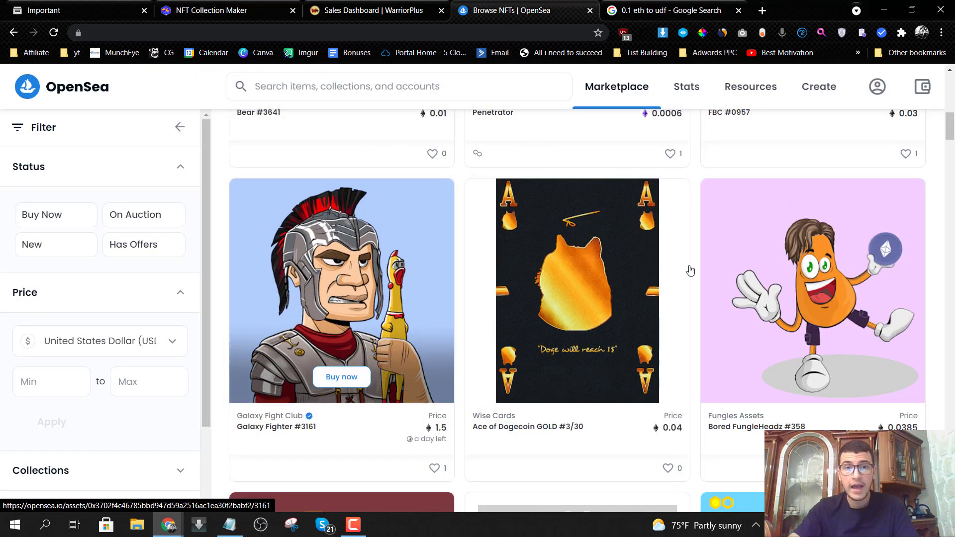
mouse_move(577, 289)
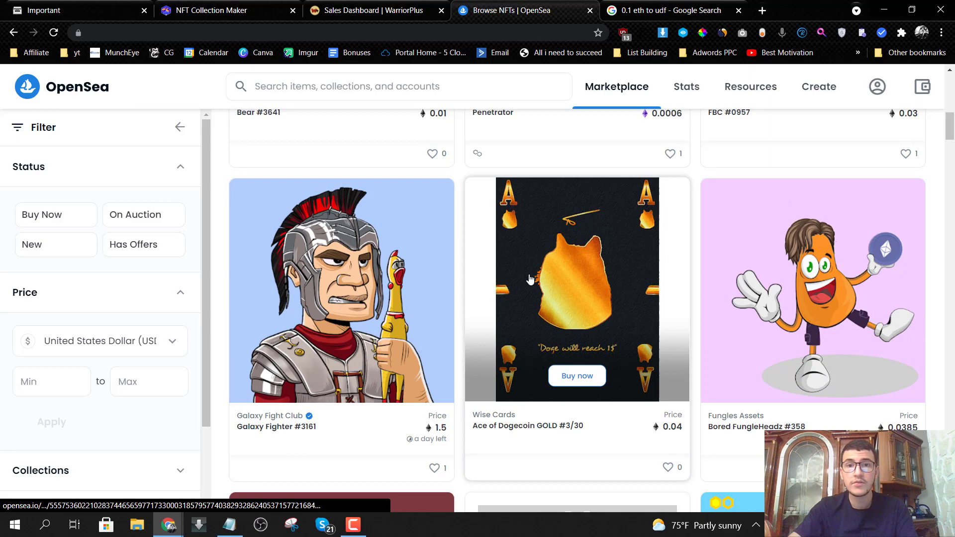
scroll(530, 279, down, 4)
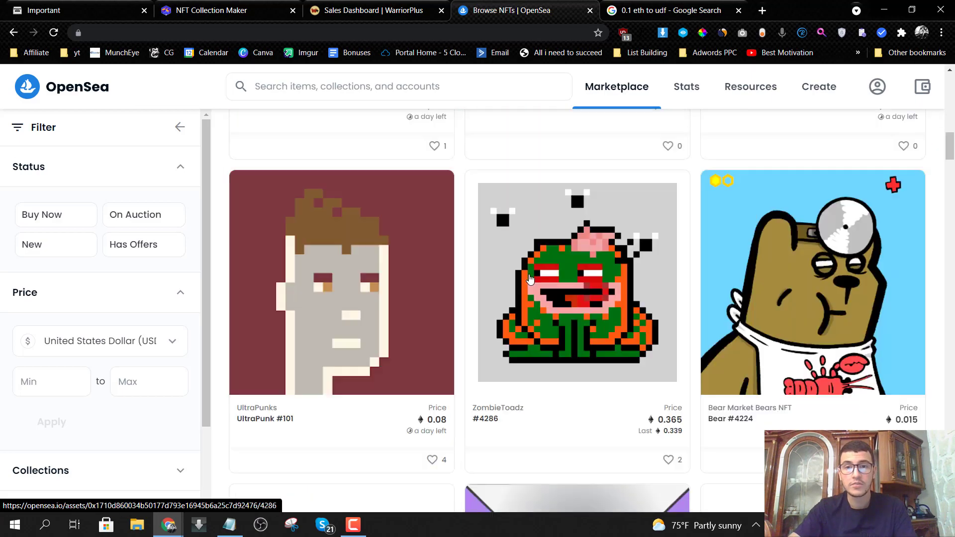
scroll(529, 279, up, 6)
scroll(529, 280, up, 4)
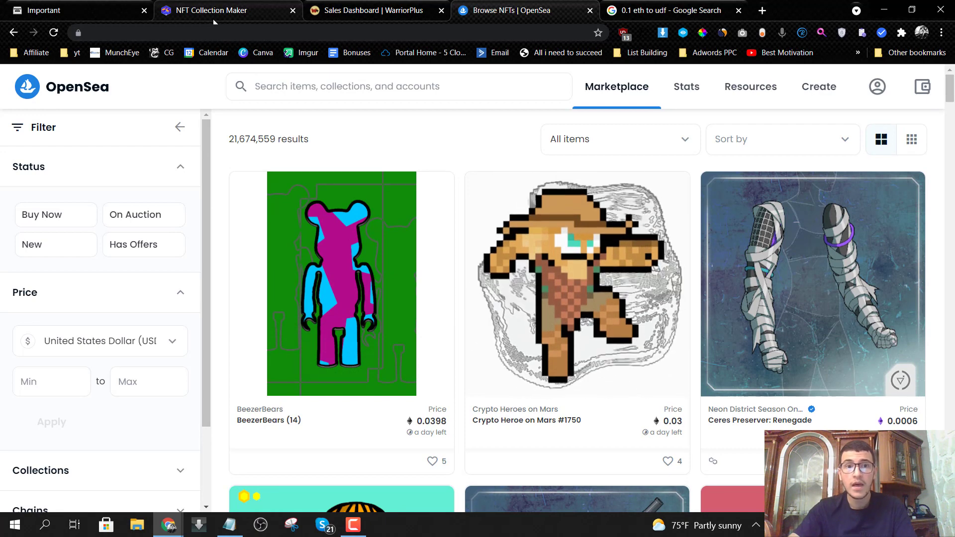
Glance at the sales page, then highlight the bonus page's expiry countdown timer
click(213, 19)
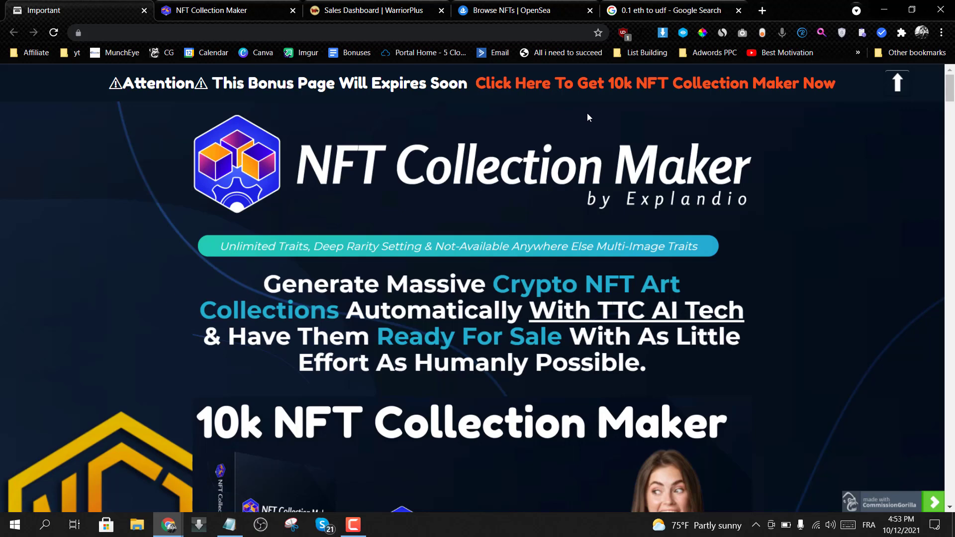
scroll(587, 114, down, 3)
scroll(587, 115, down, 4)
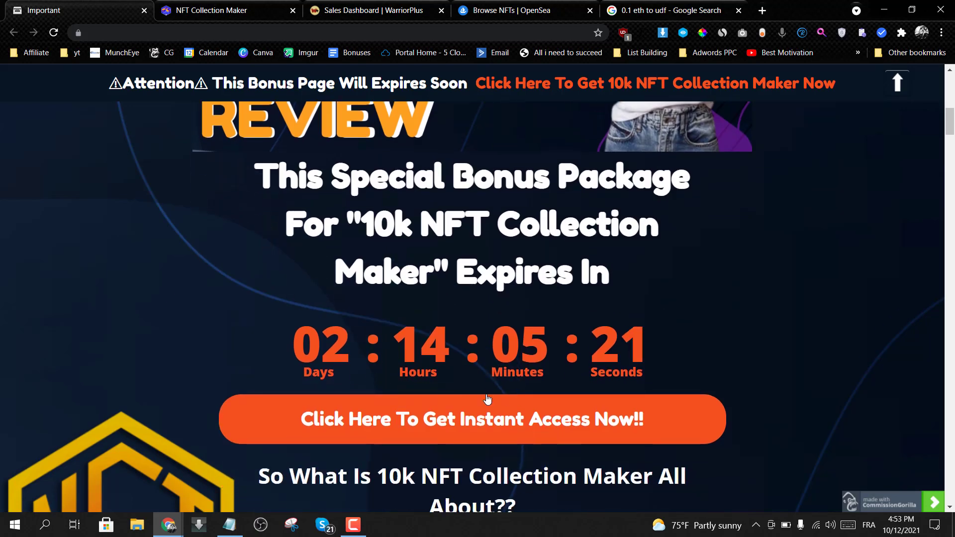
click(224, 11)
scroll(508, 231, down, 4)
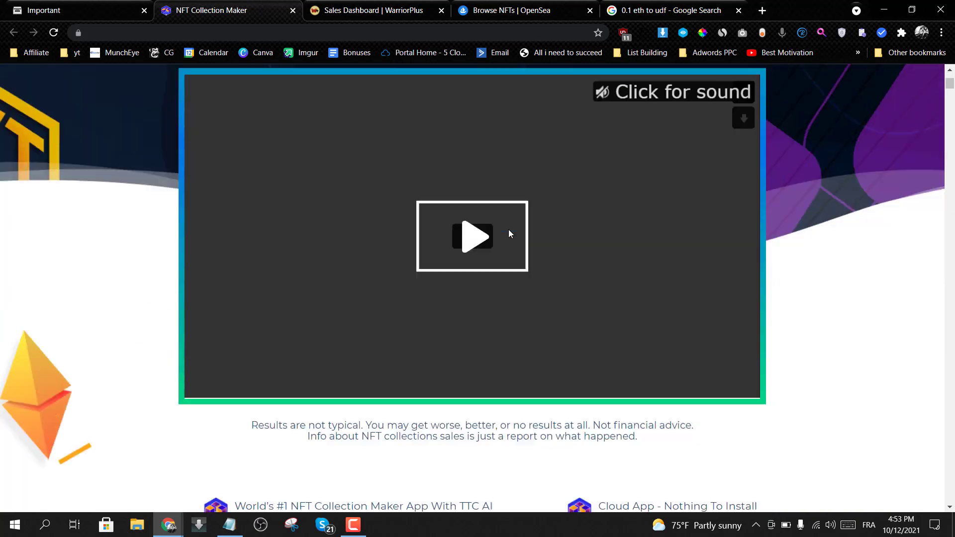
scroll(507, 230, down, 5)
scroll(499, 237, up, 1)
scroll(477, 216, up, 5)
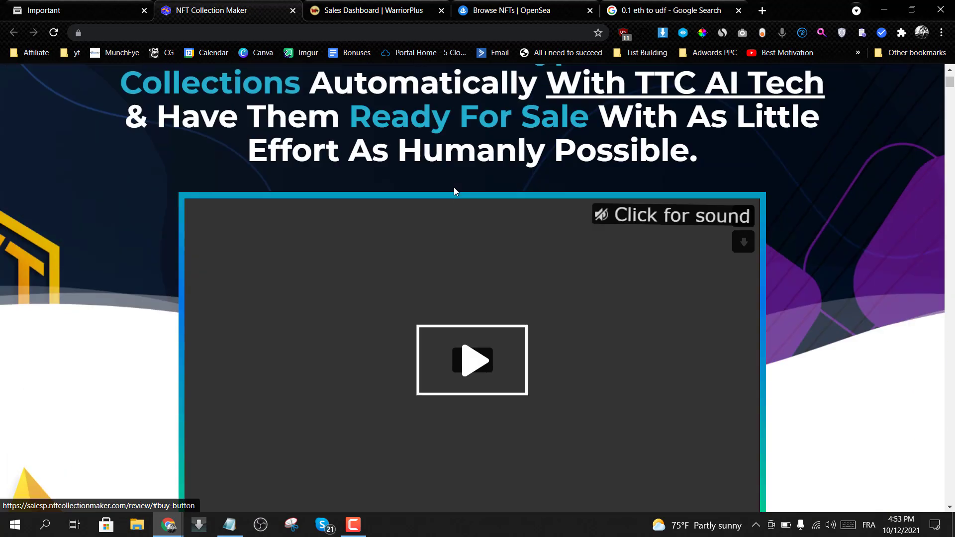
scroll(454, 190, up, 3)
key(ctrl+shift+Tab)
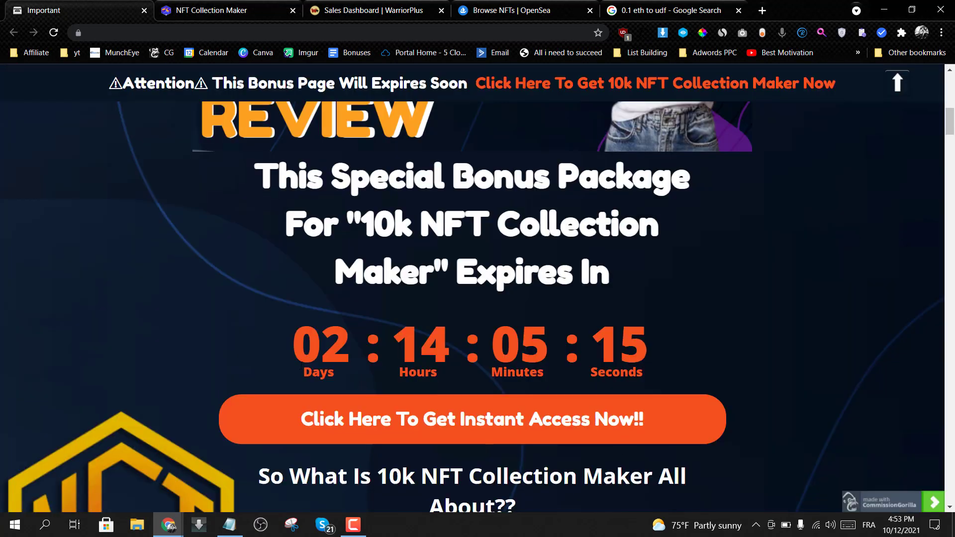
drag(661, 350, 303, 340)
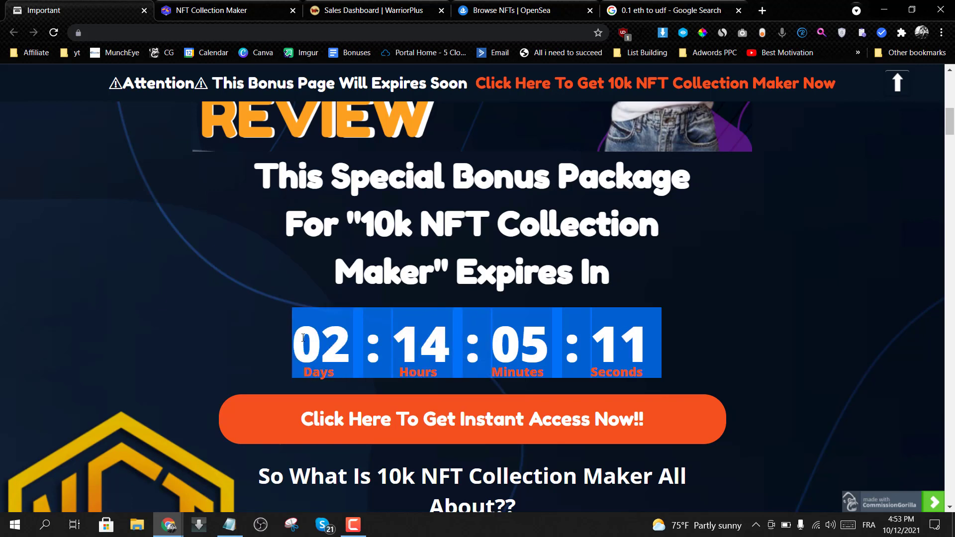
scroll(303, 340, down, 1)
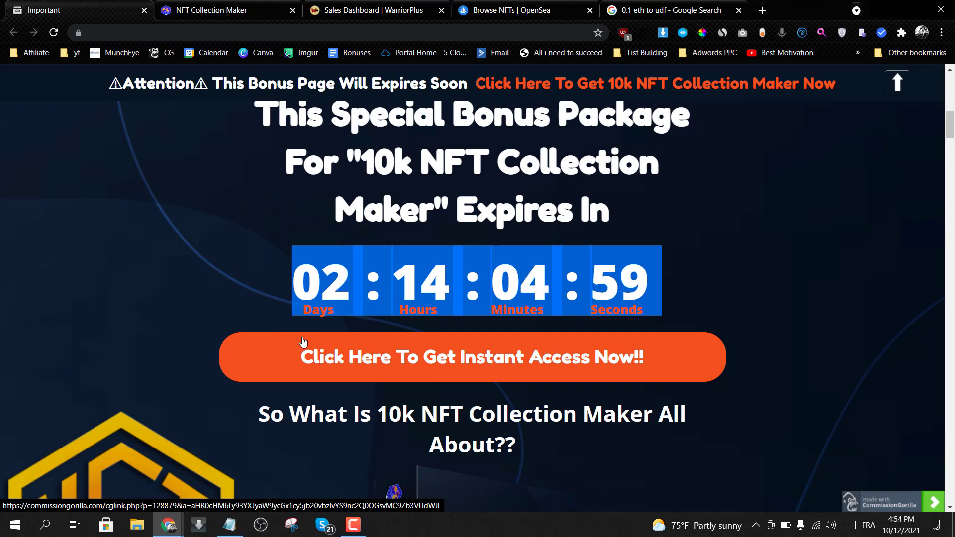
scroll(303, 342, down, 5)
scroll(303, 342, down, 4)
scroll(302, 342, down, 2)
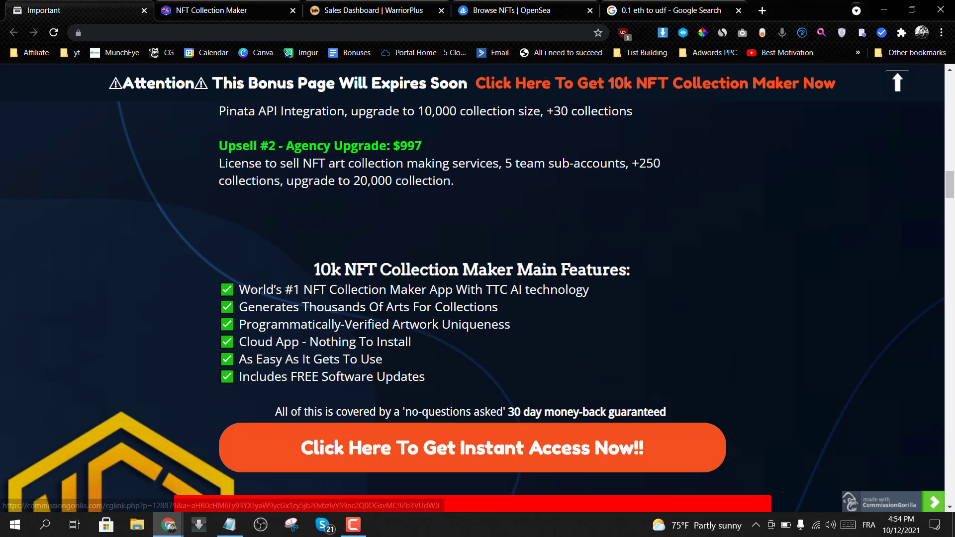
scroll(303, 342, down, 3)
scroll(302, 337, down, 2)
scroll(302, 336, down, 1)
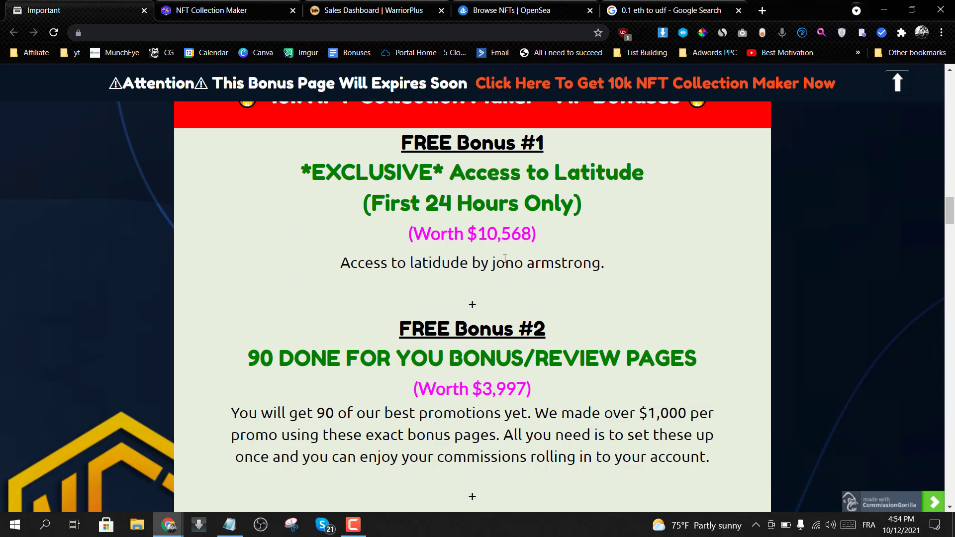
drag(493, 264, 600, 263)
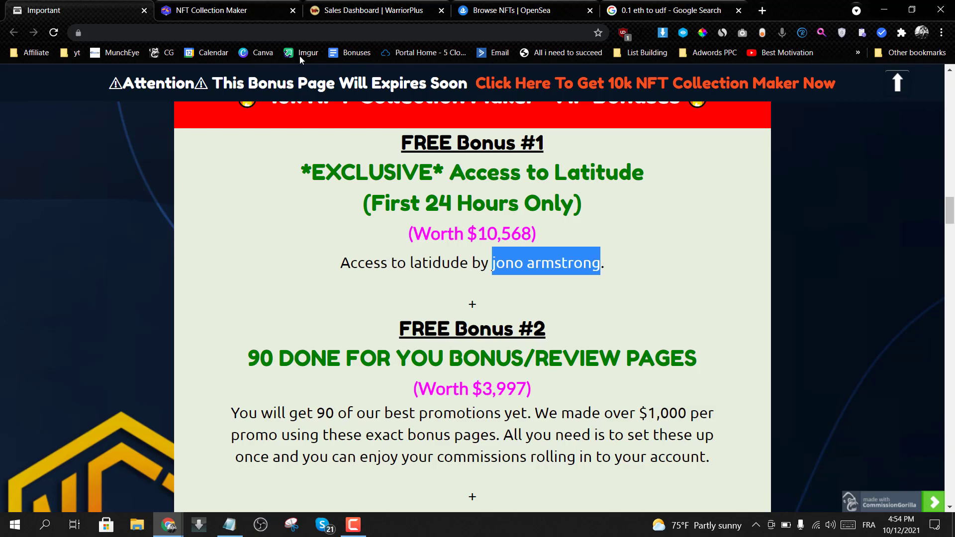
click(224, 10)
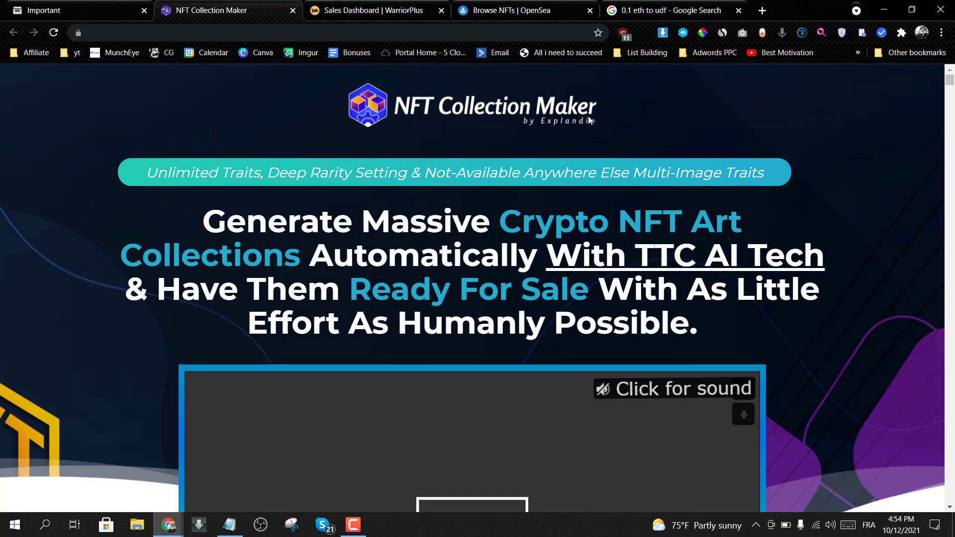
click(82, 11)
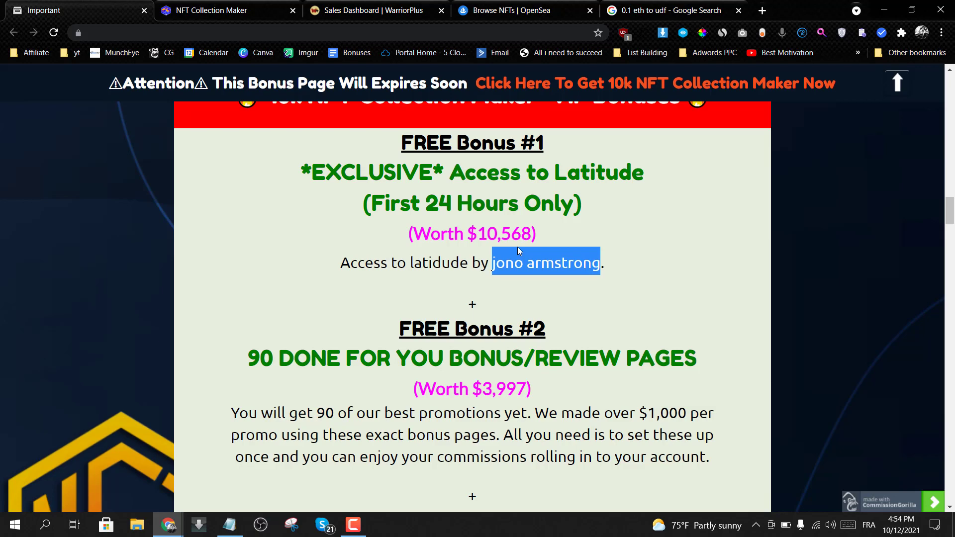
scroll(518, 247, down, 3)
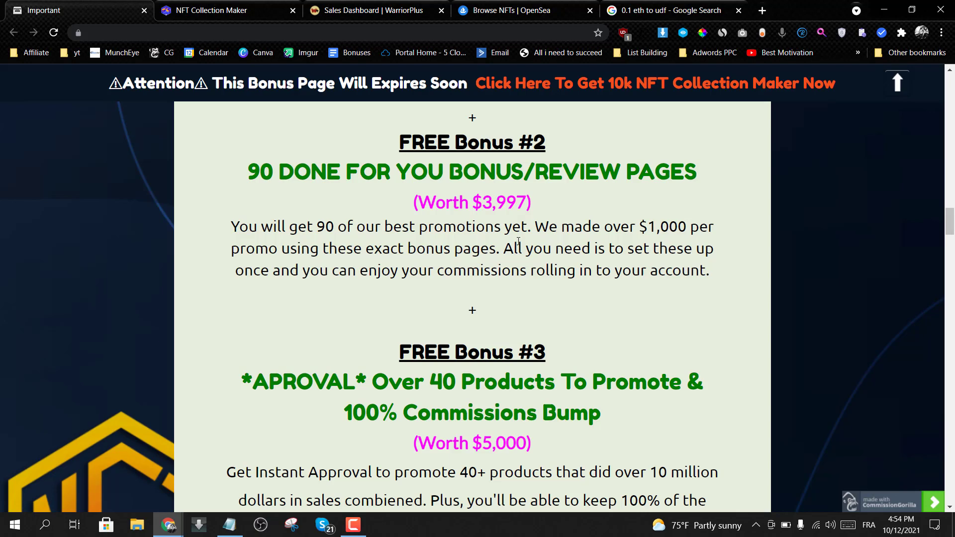
scroll(518, 245, down, 2)
scroll(518, 244, down, 2)
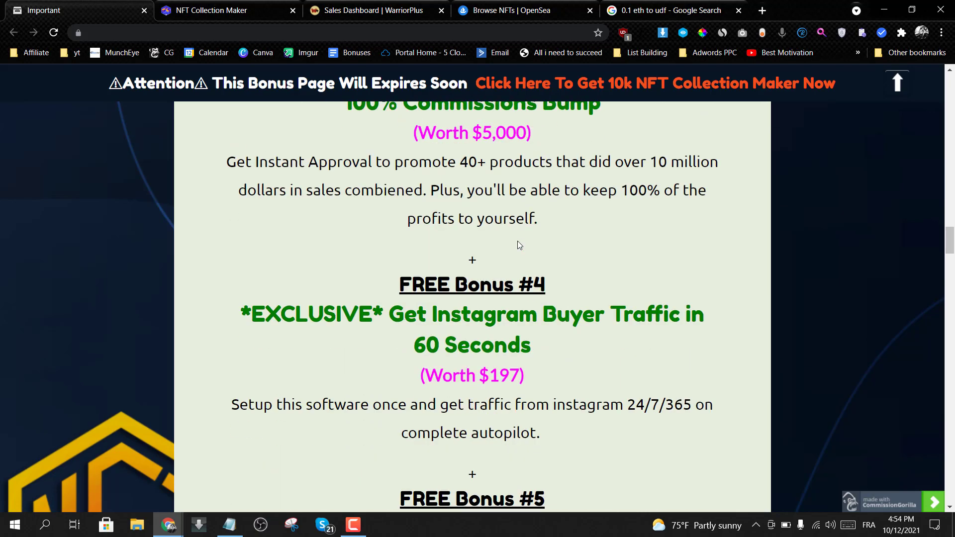
scroll(518, 245, up, 2)
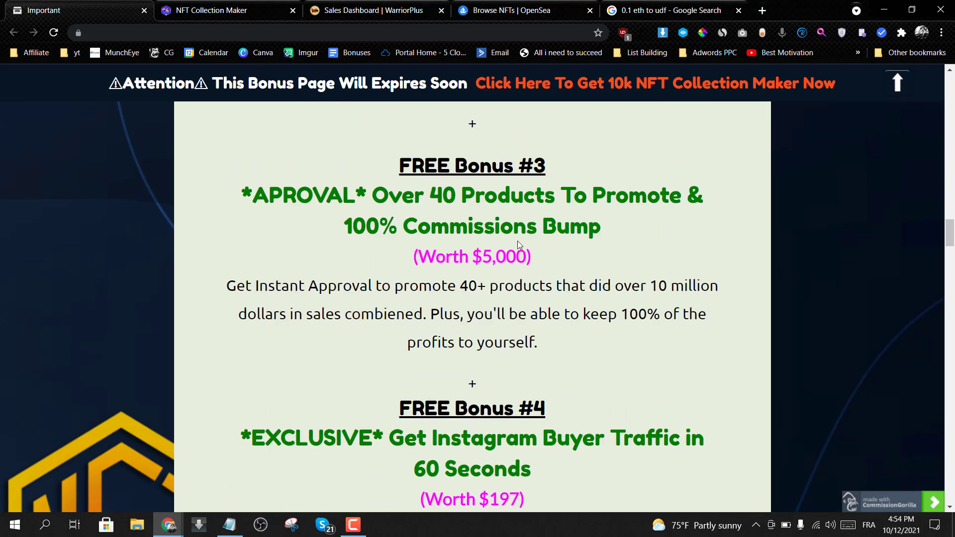
scroll(517, 242, down, 1)
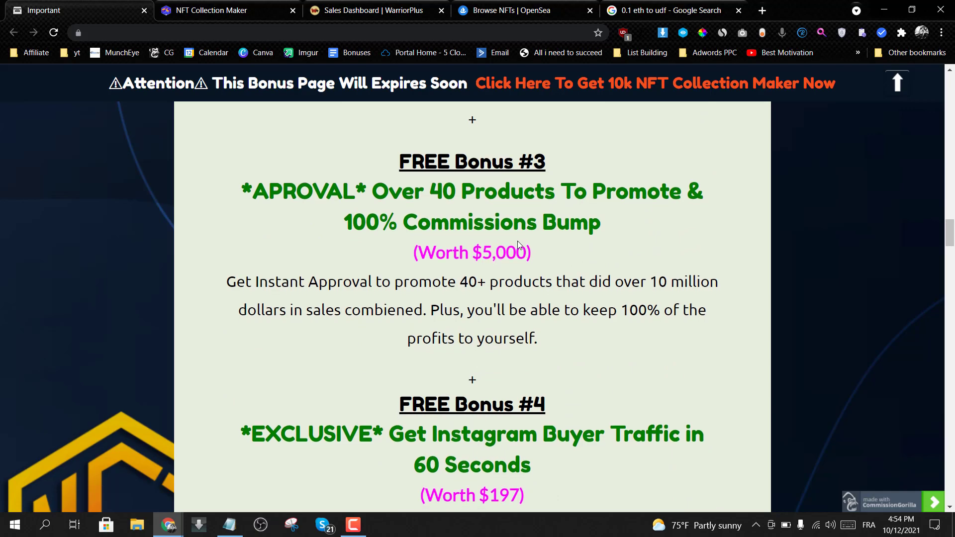
scroll(517, 241, down, 1)
scroll(517, 241, down, 1)
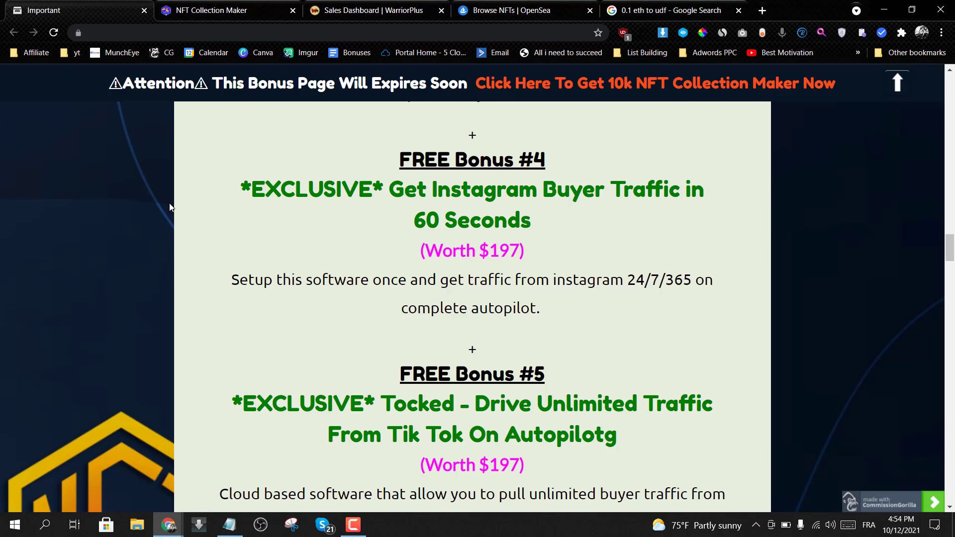
Highlight the 'First 5 People only' note and the Bonus #8 heading, checking the sales page
click(228, 7)
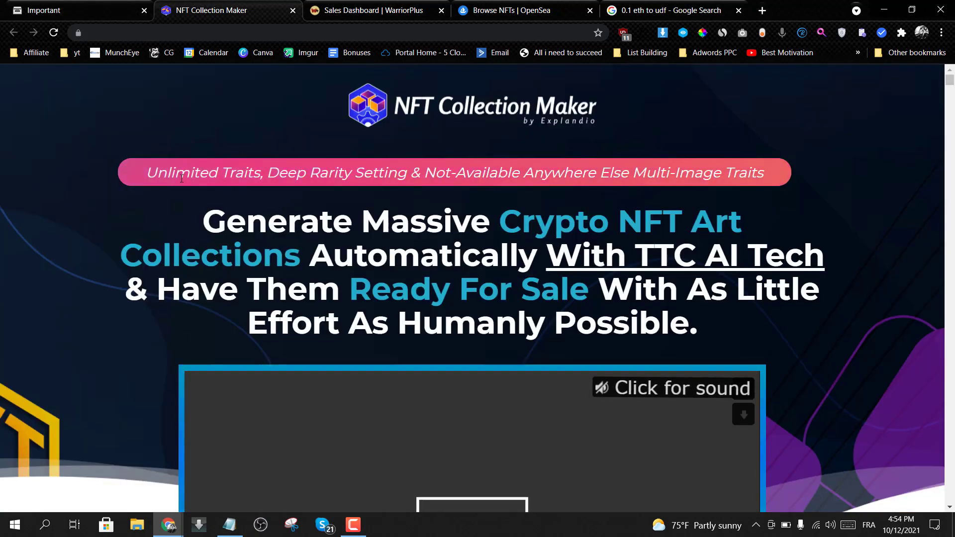
click(56, 6)
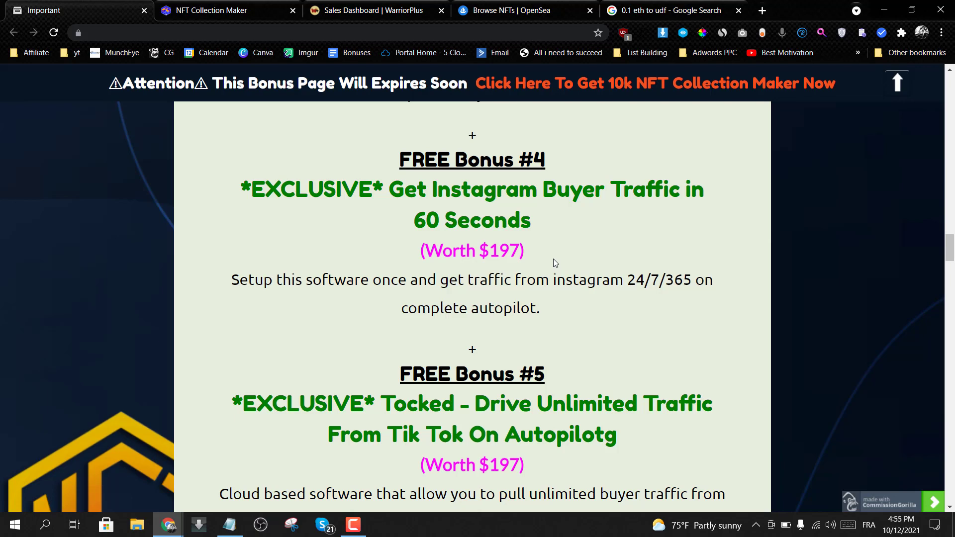
scroll(554, 264, down, 1)
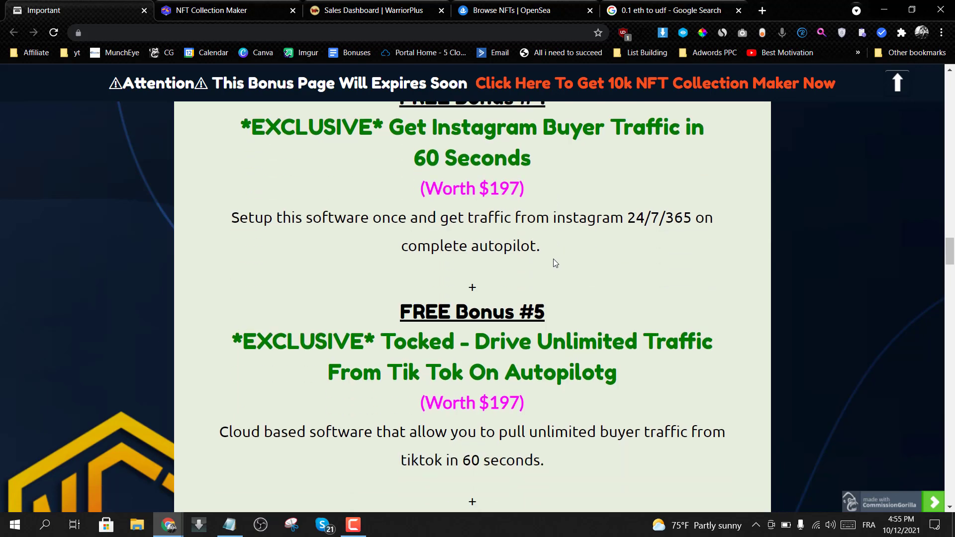
scroll(553, 259, down, 1)
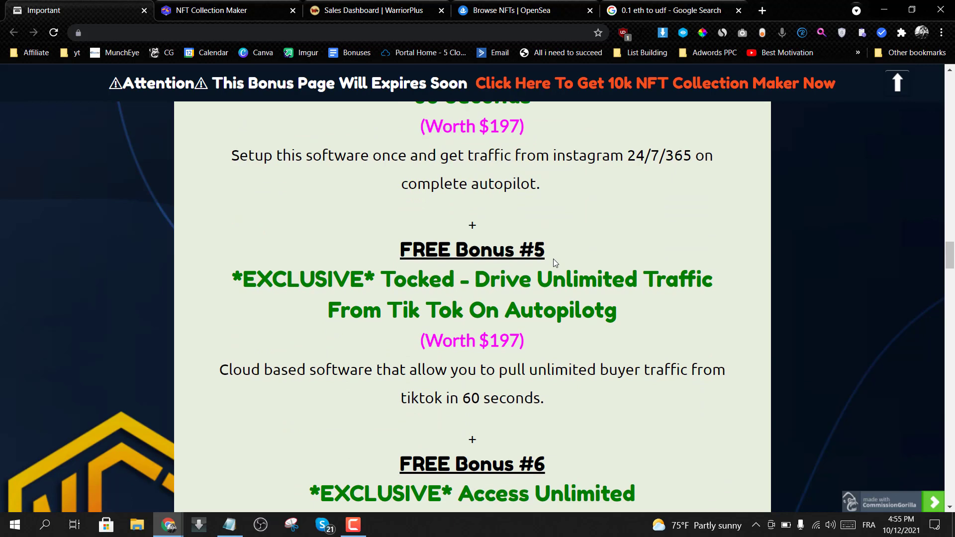
scroll(553, 258, down, 1)
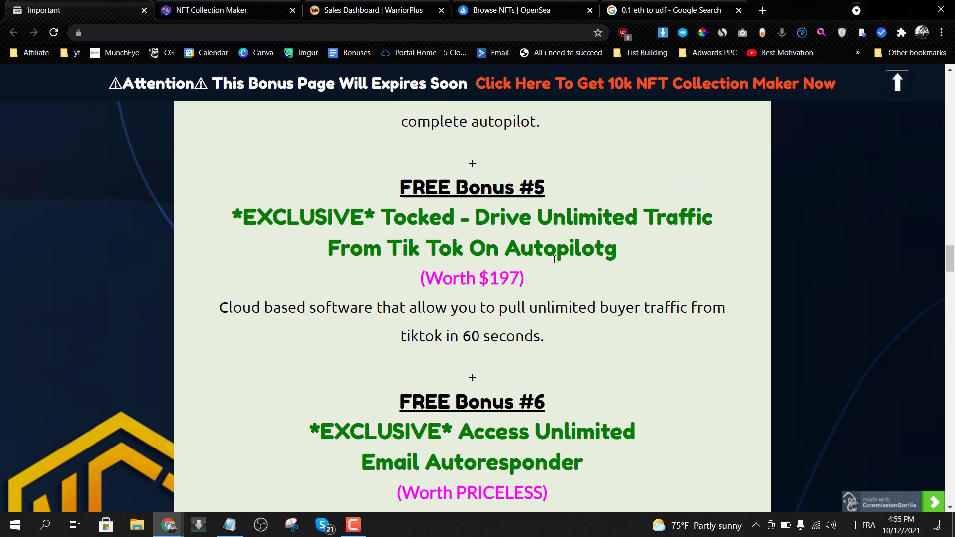
scroll(554, 261, down, 1)
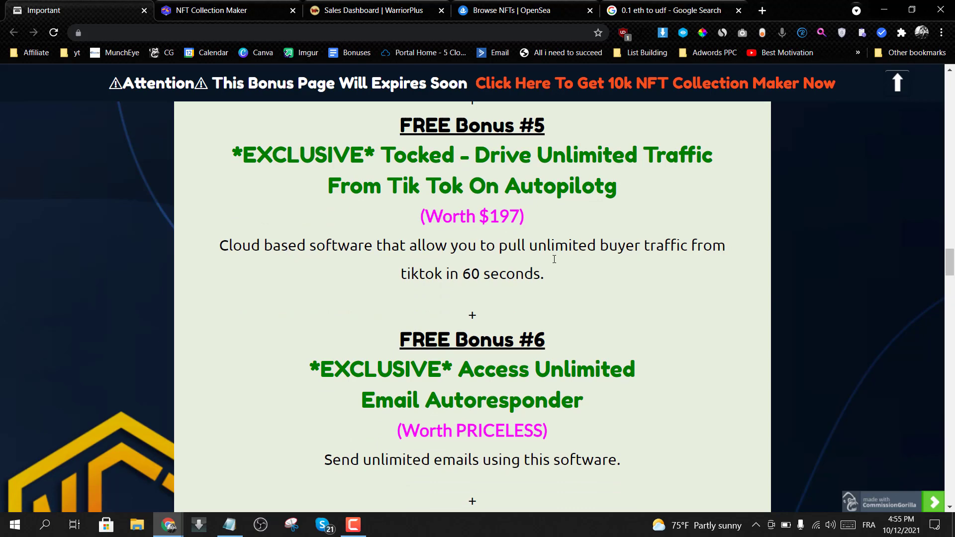
scroll(553, 259, up, 1)
scroll(554, 259, down, 4)
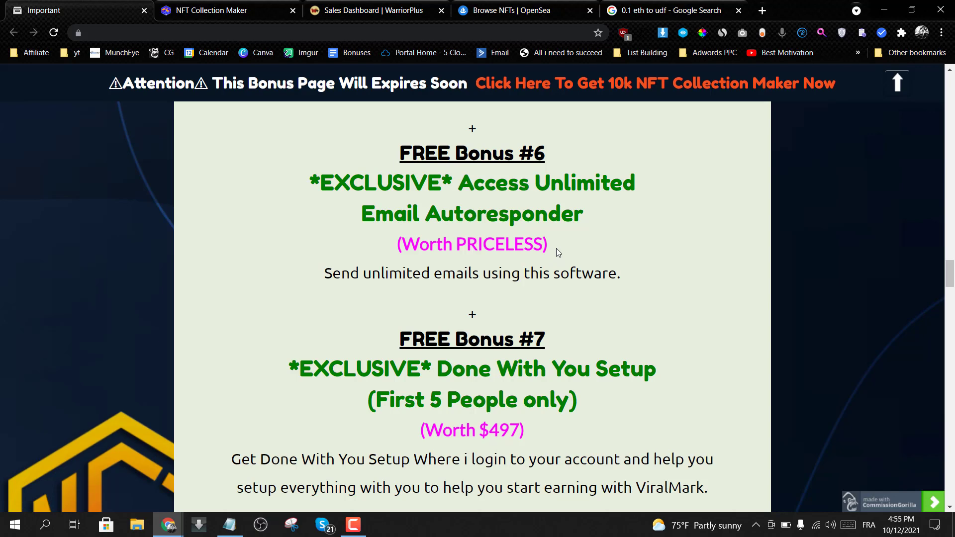
scroll(556, 249, down, 1)
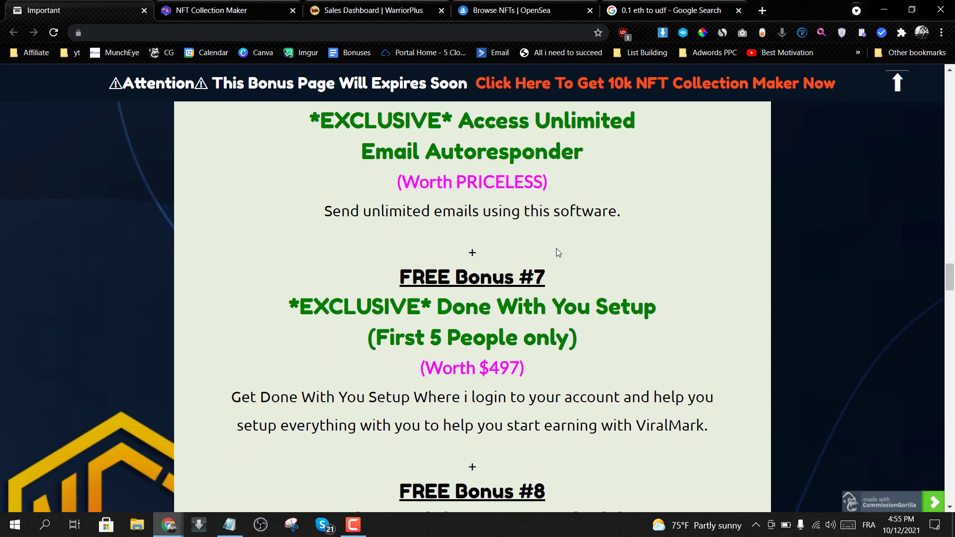
scroll(556, 253, down, 2)
scroll(556, 253, down, 1)
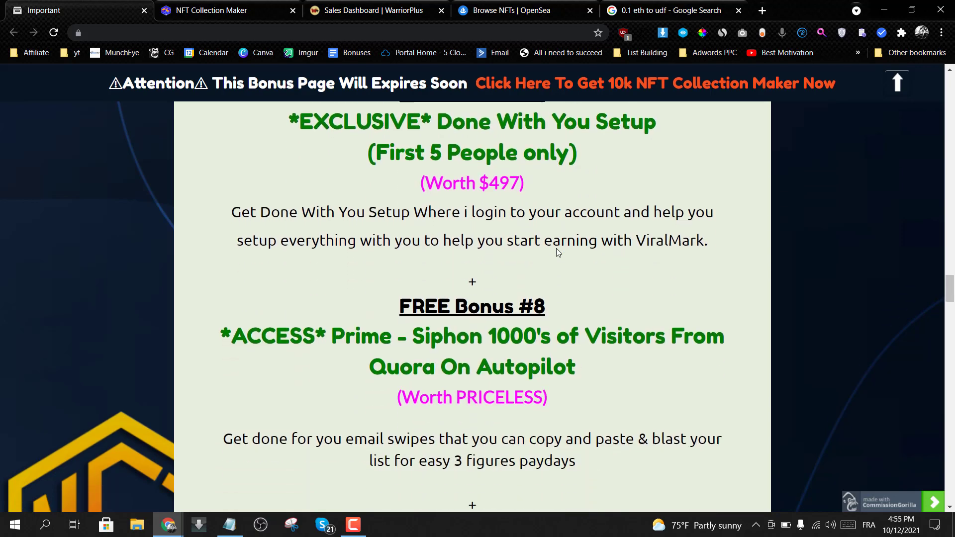
scroll(557, 252, up, 1)
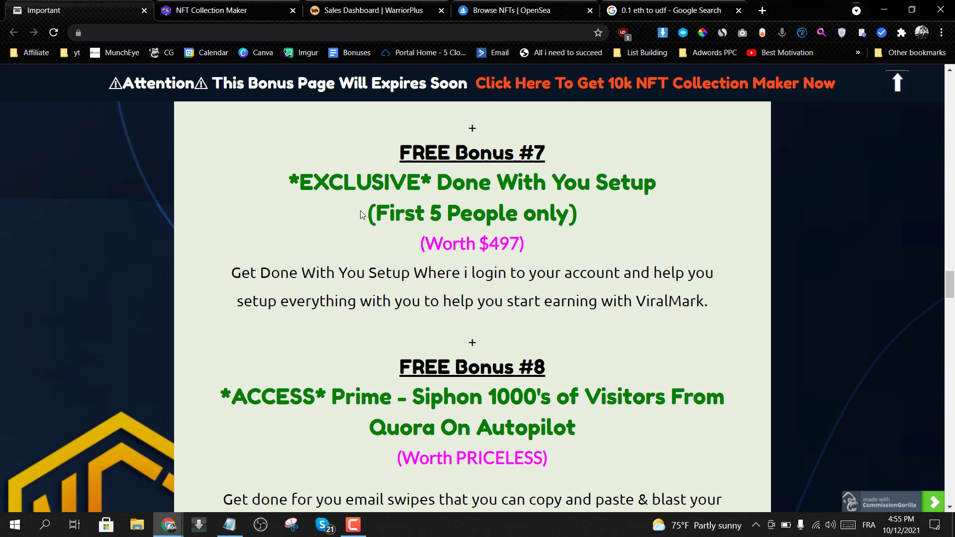
drag(360, 215, 598, 218)
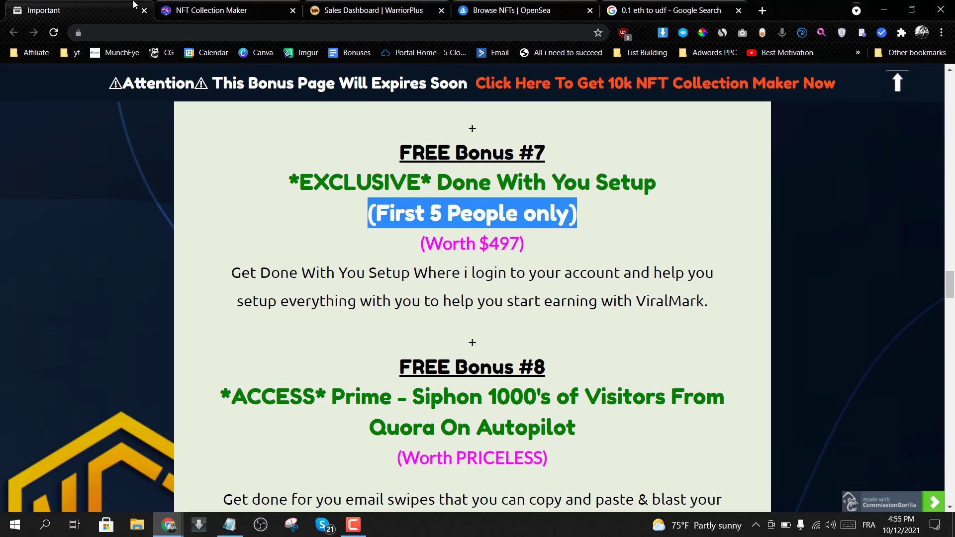
click(157, 5)
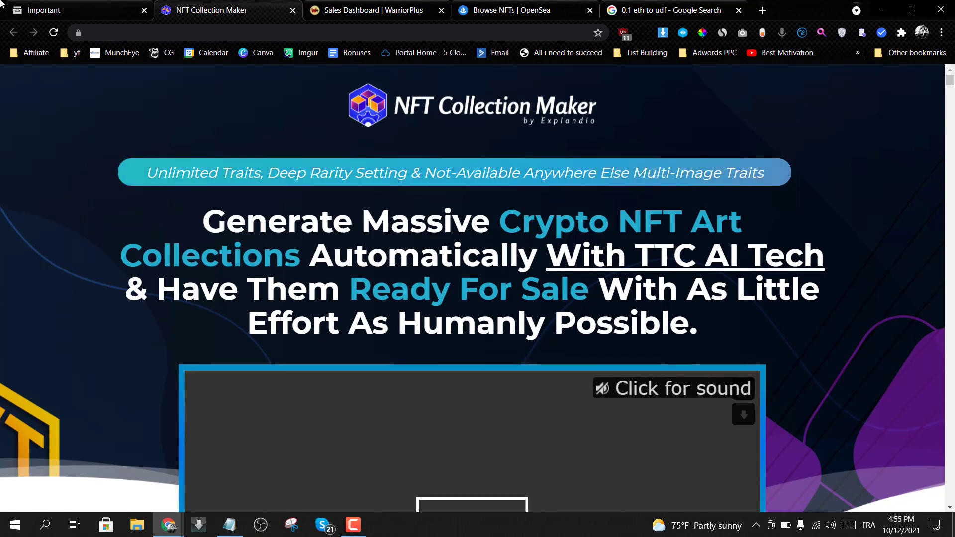
click(75, 11)
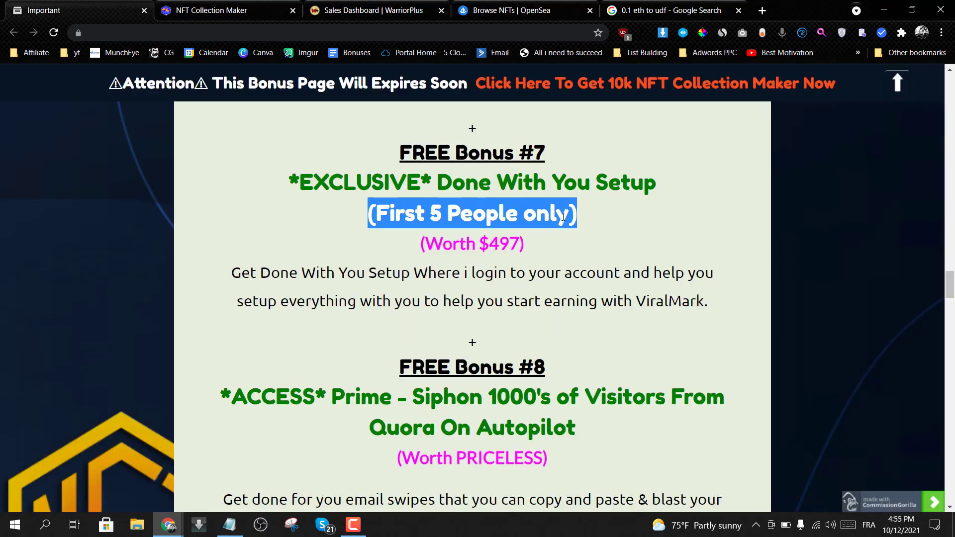
scroll(531, 230, down, 3)
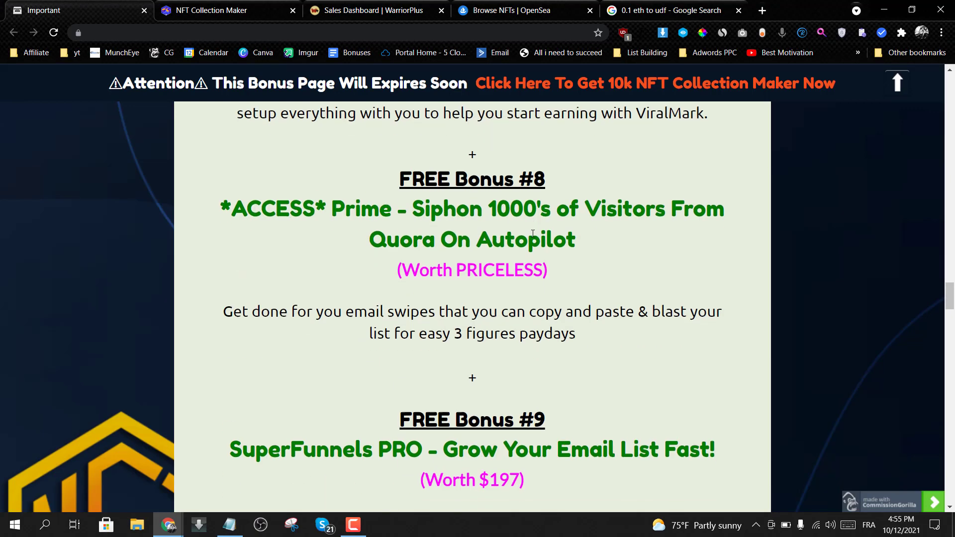
scroll(531, 231, down, 1)
drag(347, 154, 662, 174)
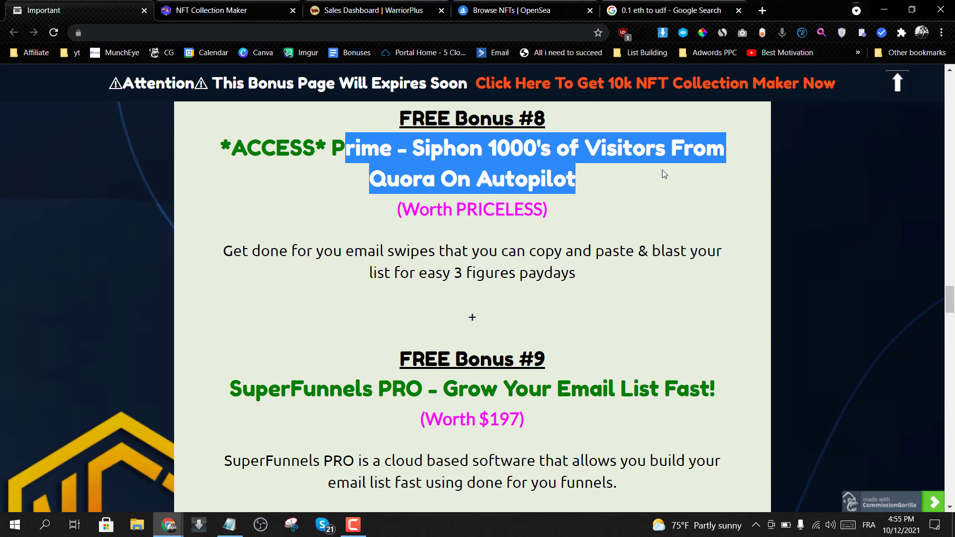
scroll(662, 174, up, 1)
scroll(662, 173, down, 2)
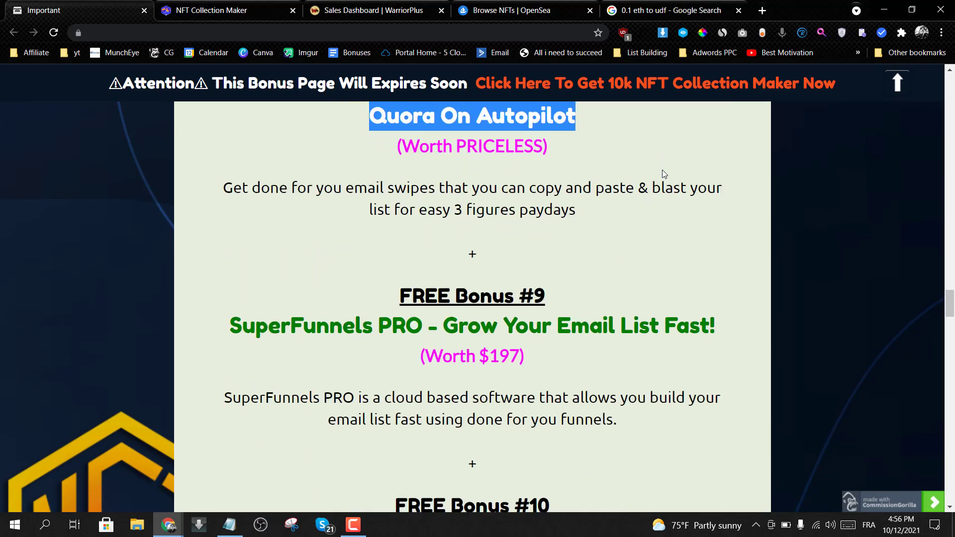
scroll(662, 175, down, 2)
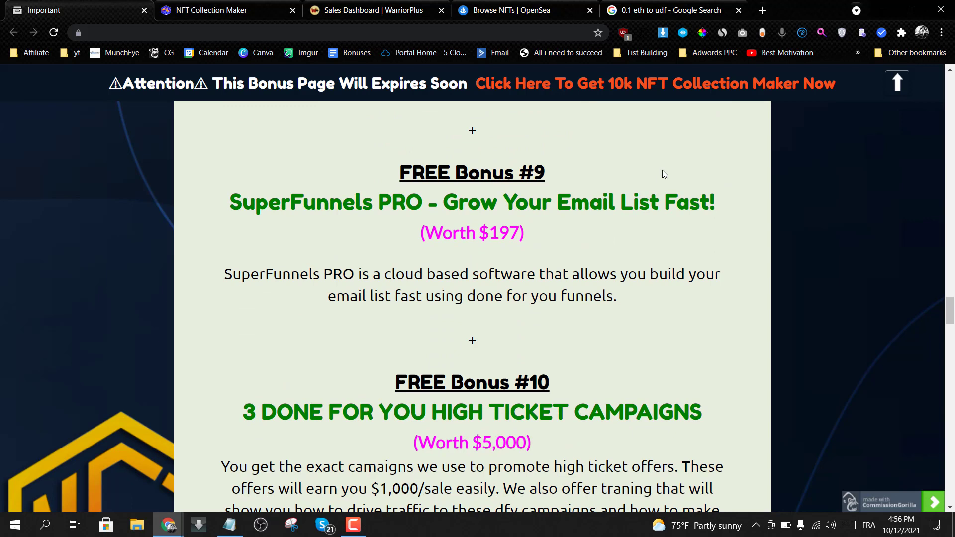
scroll(662, 174, up, 1)
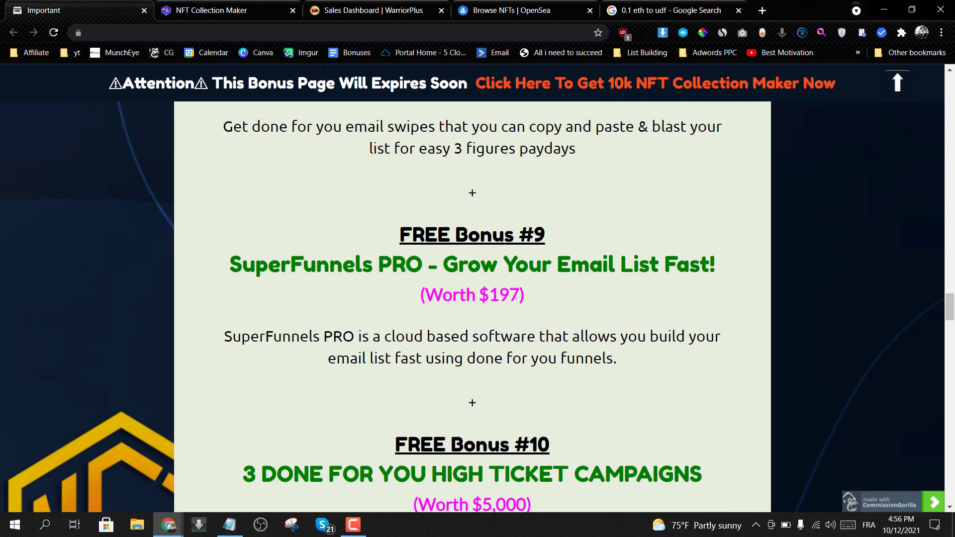
Highlight the '$1,000/sale' claim in Bonus #10 after a glance at the sales page
click(277, 9)
click(109, 8)
scroll(382, 264, down, 4)
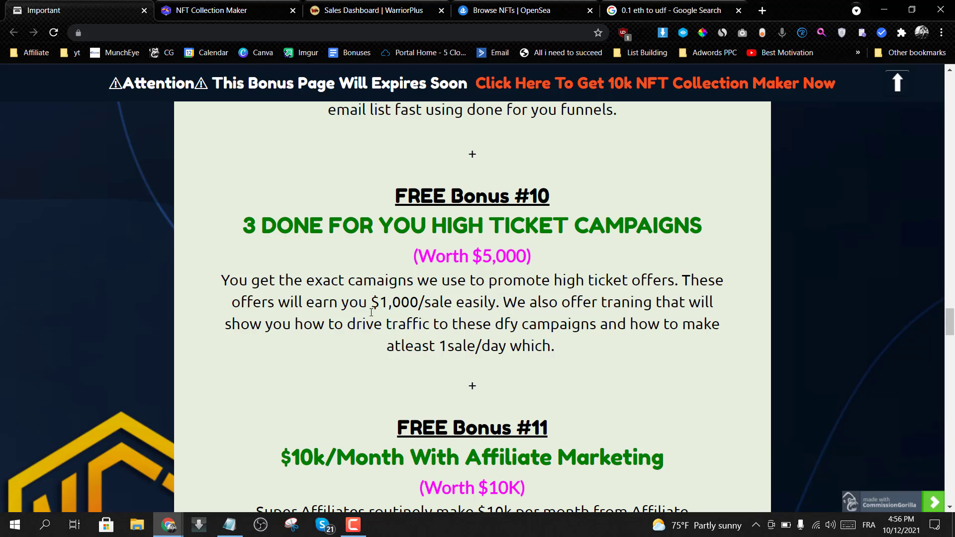
drag(371, 302, 441, 303)
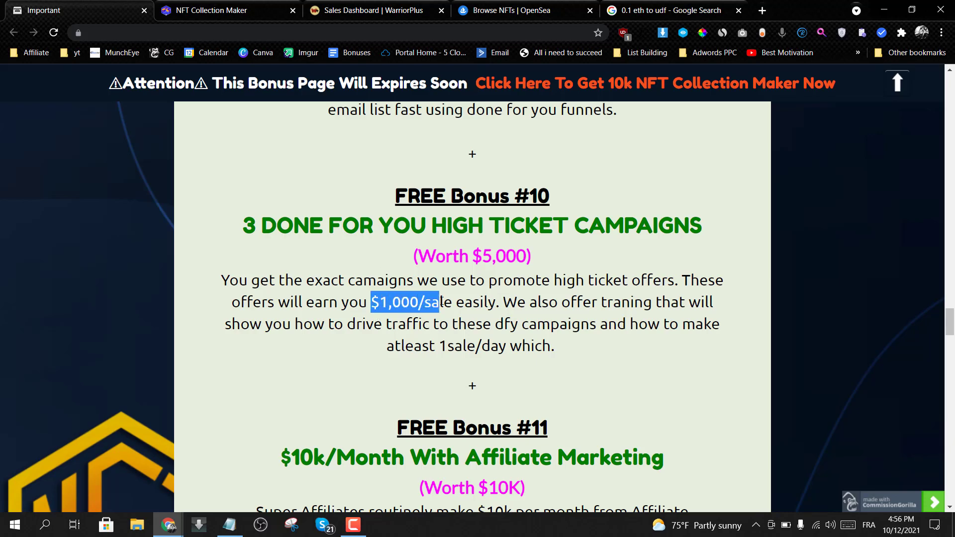
scroll(441, 303, down, 1)
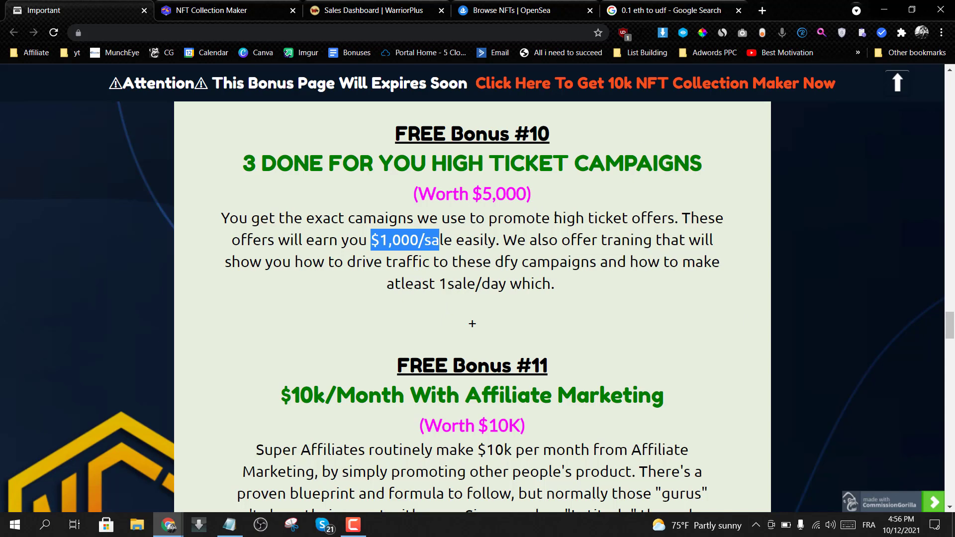
scroll(555, 219, down, 2)
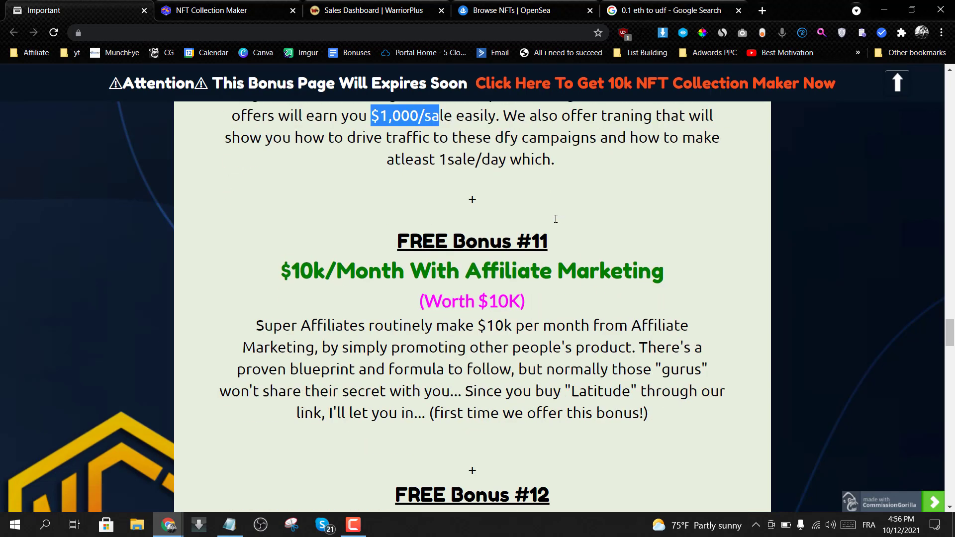
scroll(556, 219, down, 1)
scroll(555, 219, down, 1)
scroll(555, 219, up, 1)
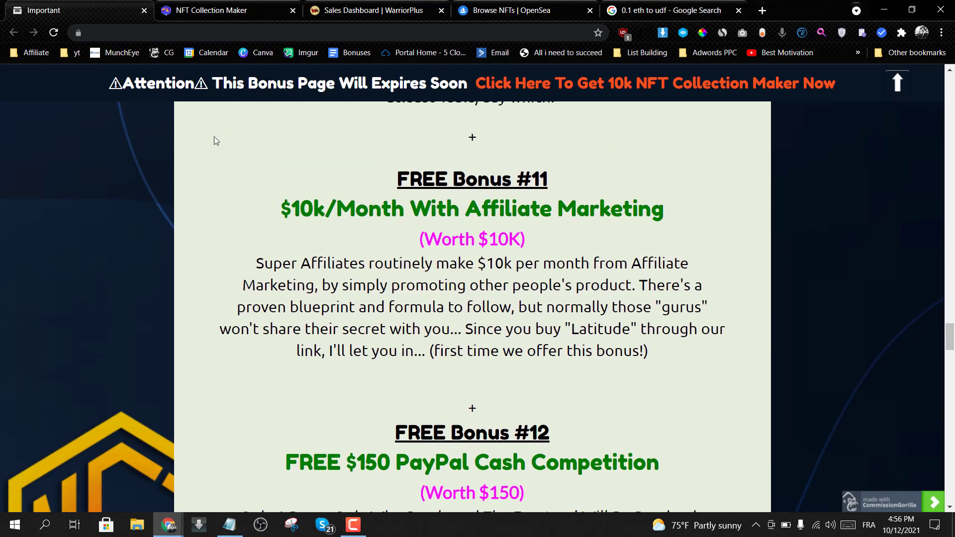
Highlight the $10k/Month affiliate heading, the PayPal competition title, and the 277 price
drag(258, 218, 685, 221)
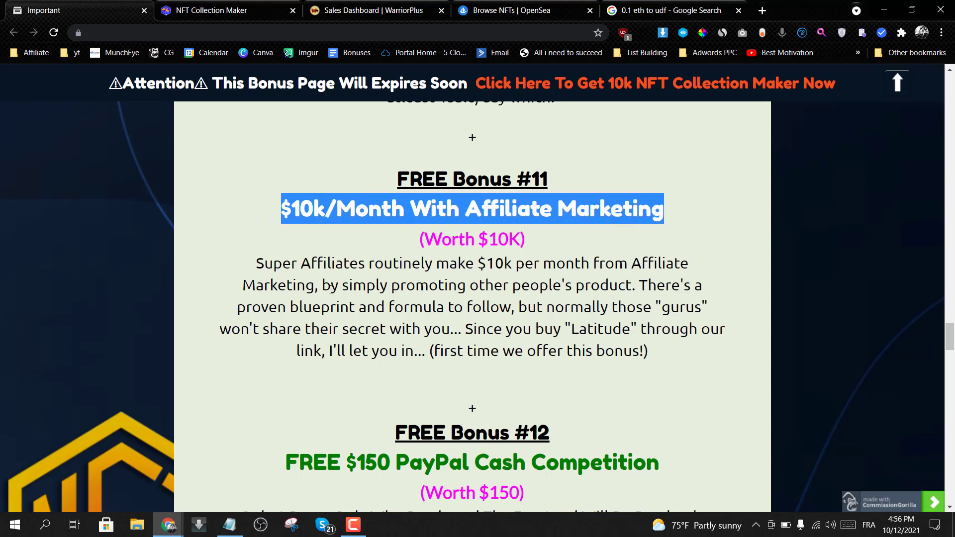
scroll(329, 287, down, 1)
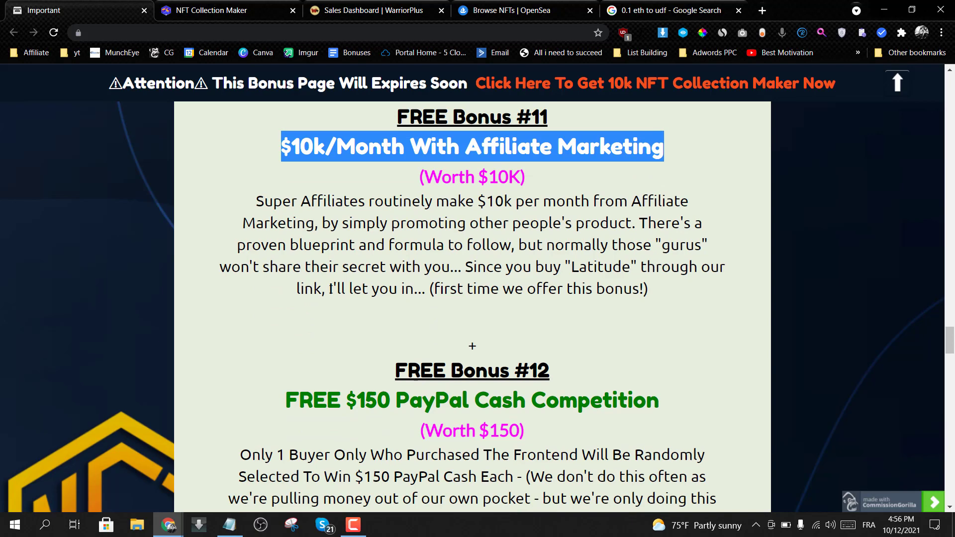
scroll(329, 287, down, 1)
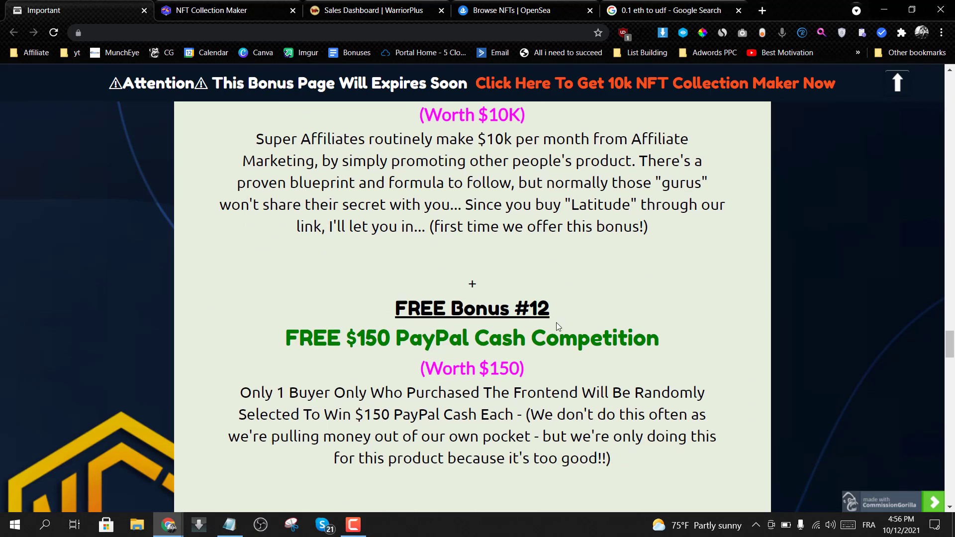
scroll(556, 327, up, 2)
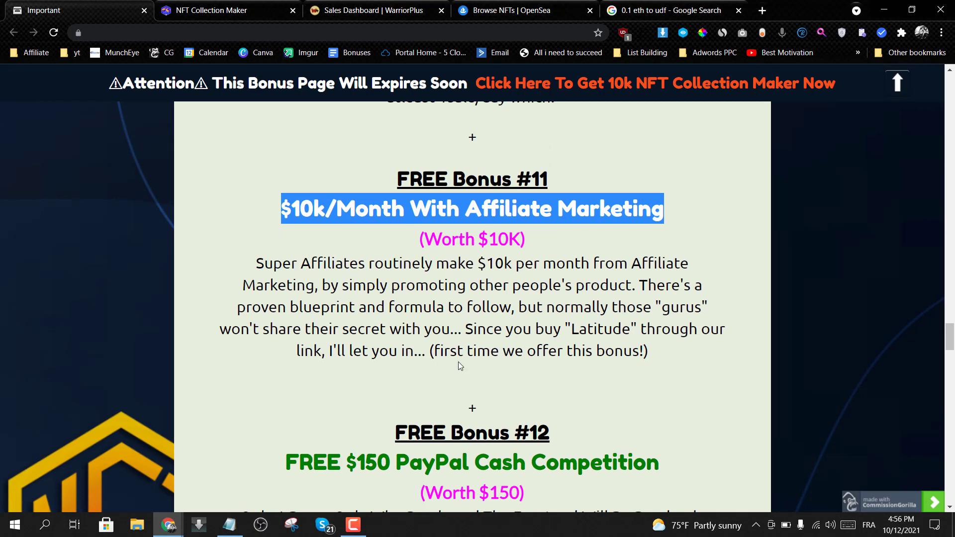
scroll(459, 362, down, 1)
scroll(459, 362, down, 2)
scroll(461, 363, down, 2)
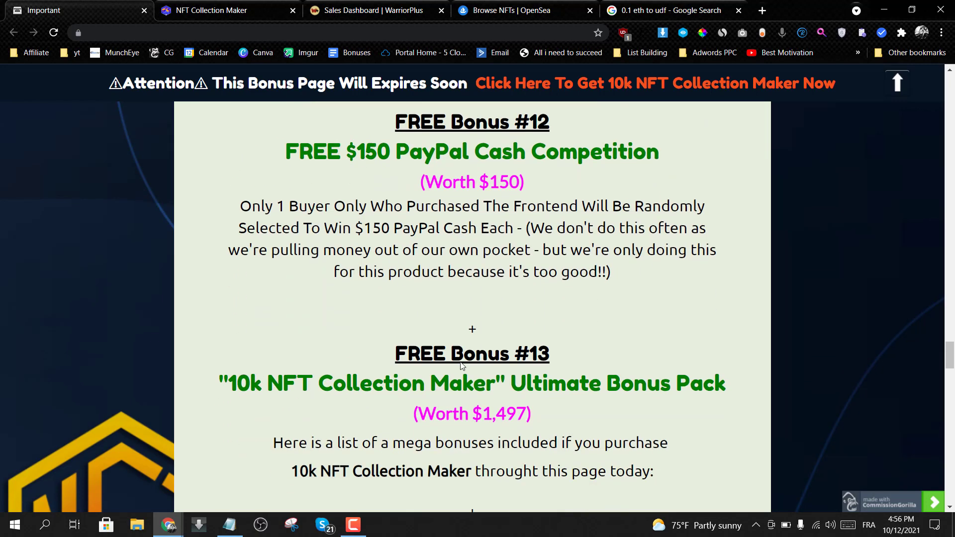
scroll(460, 363, up, 1)
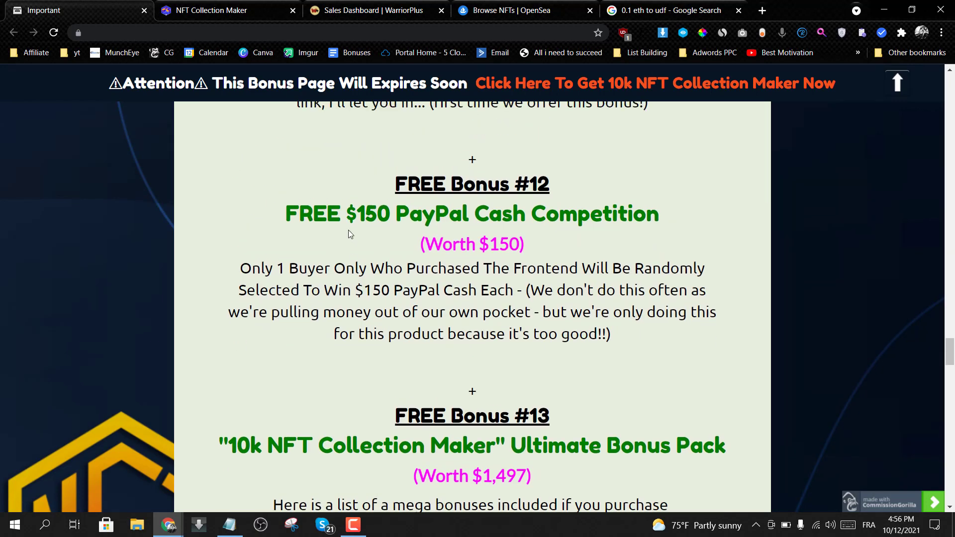
drag(349, 232, 483, 225)
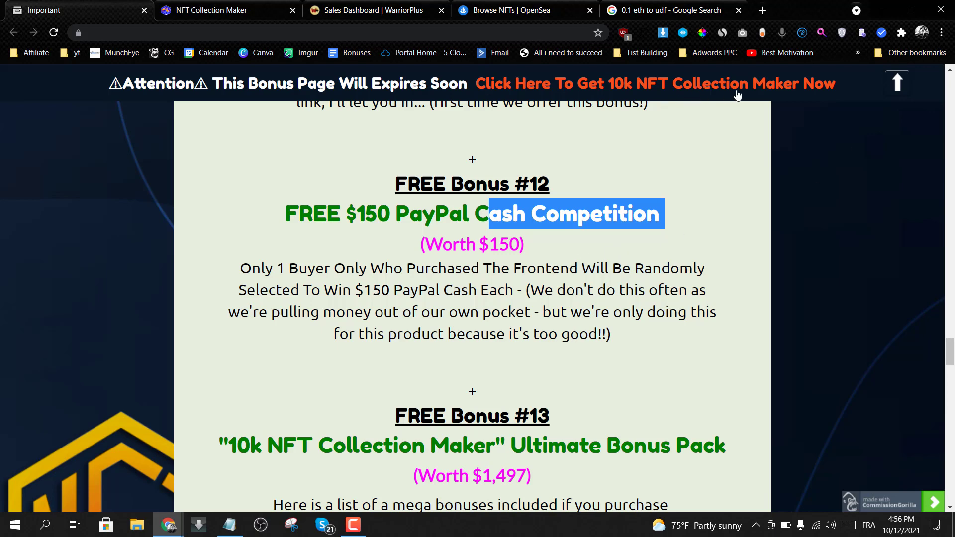
scroll(675, 180, down, 2)
scroll(674, 180, down, 1)
scroll(674, 180, down, 1)
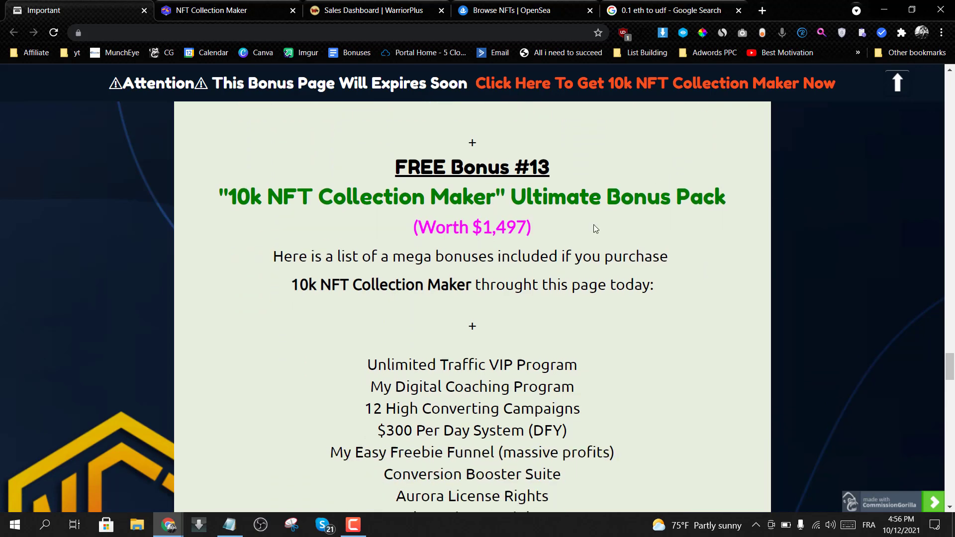
scroll(593, 225, down, 2)
drag(347, 243, 541, 363)
scroll(543, 365, down, 3)
scroll(540, 364, up, 3)
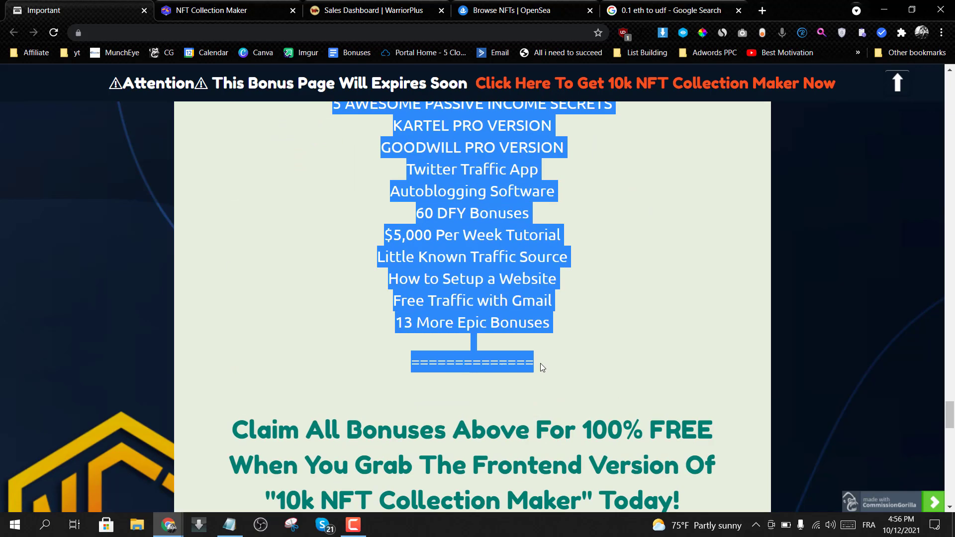
scroll(541, 363, down, 2)
scroll(443, 231, down, 1)
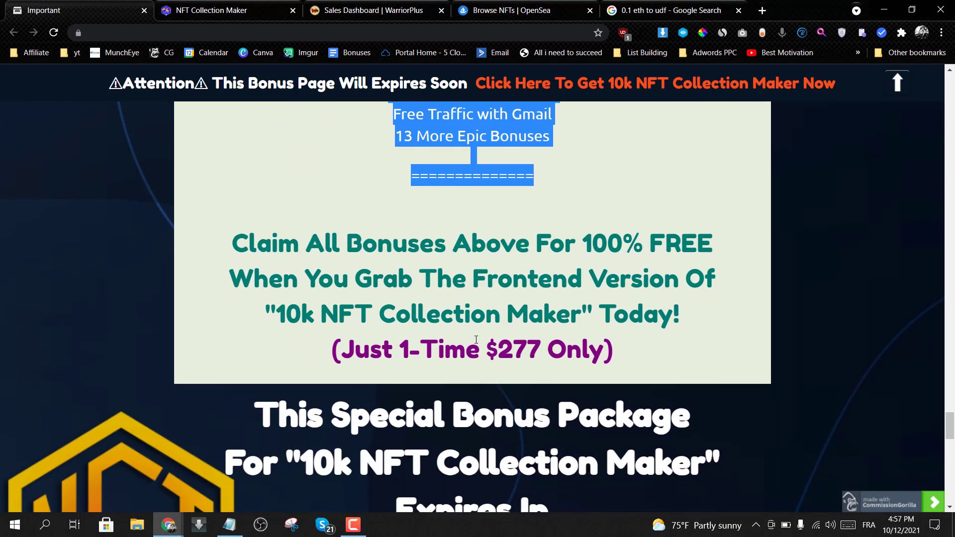
drag(495, 349, 543, 348)
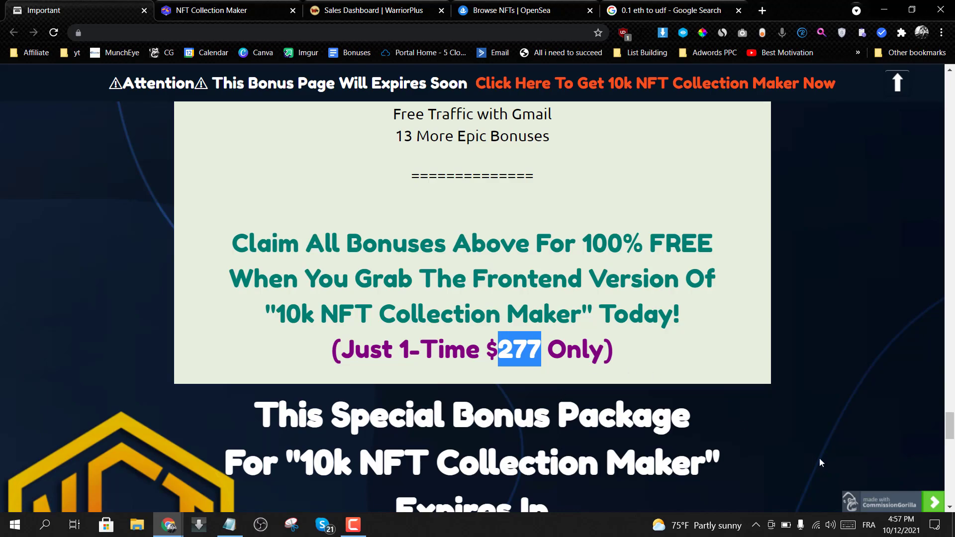
drag(949, 427, 949, 188)
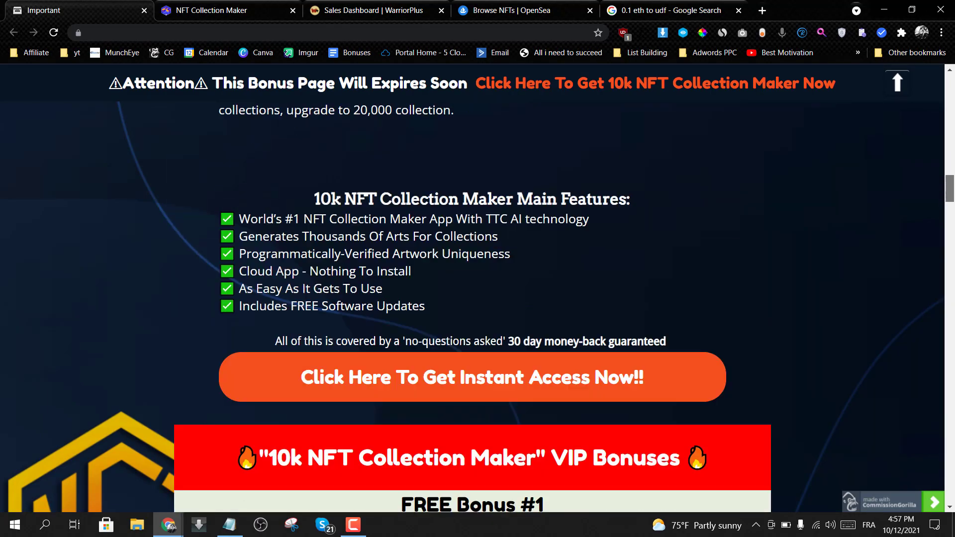
scroll(477, 298, up, 6)
scroll(478, 299, down, 4)
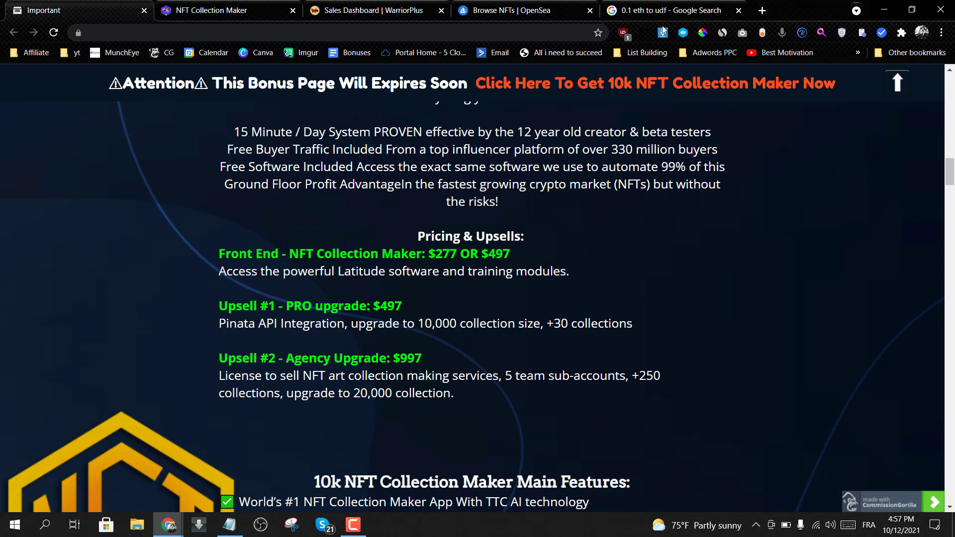
Switch to the 'Browse NFTs | OpenSea' tab
click(502, 10)
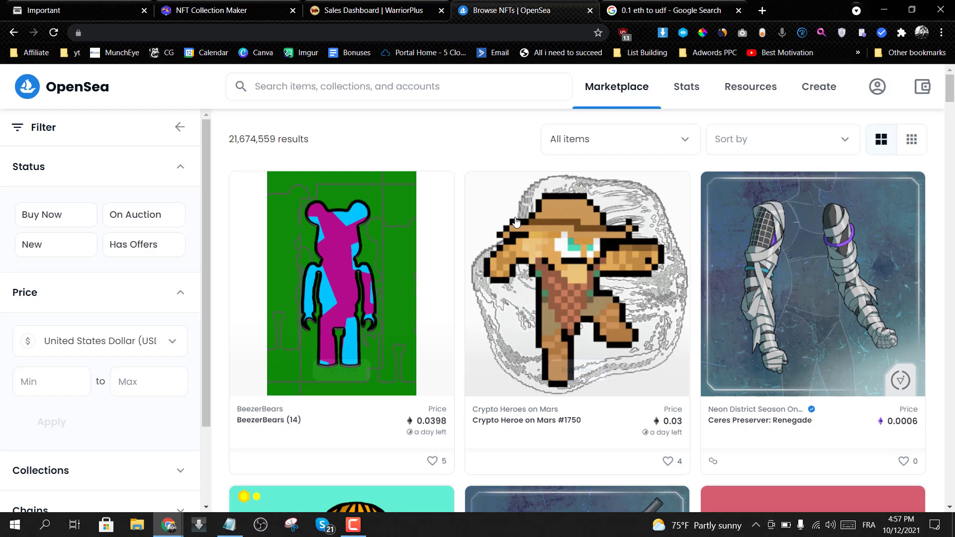
mouse_move(572, 251)
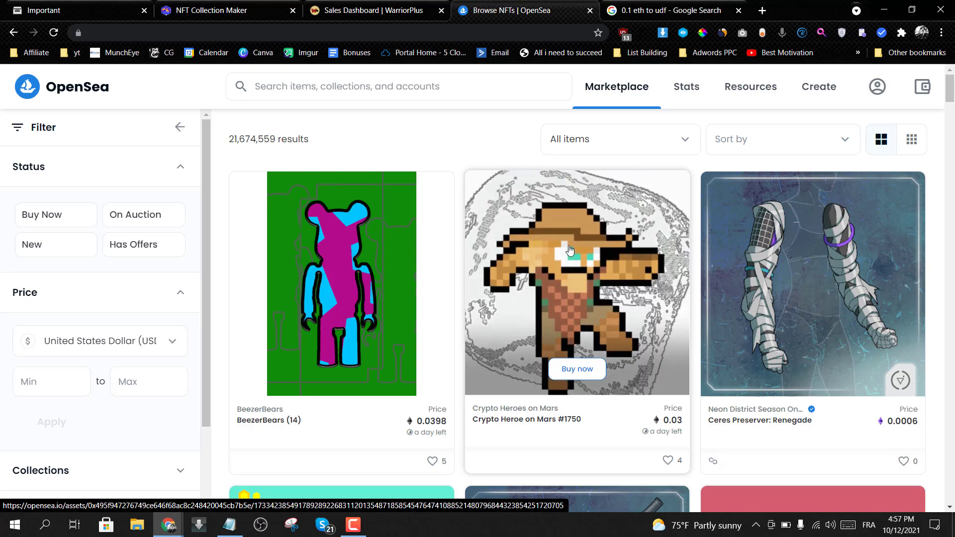
On the '0.1 eth to udf' results, highlight 0.1 Ether and the 350.18 dollar value
click(242, 6)
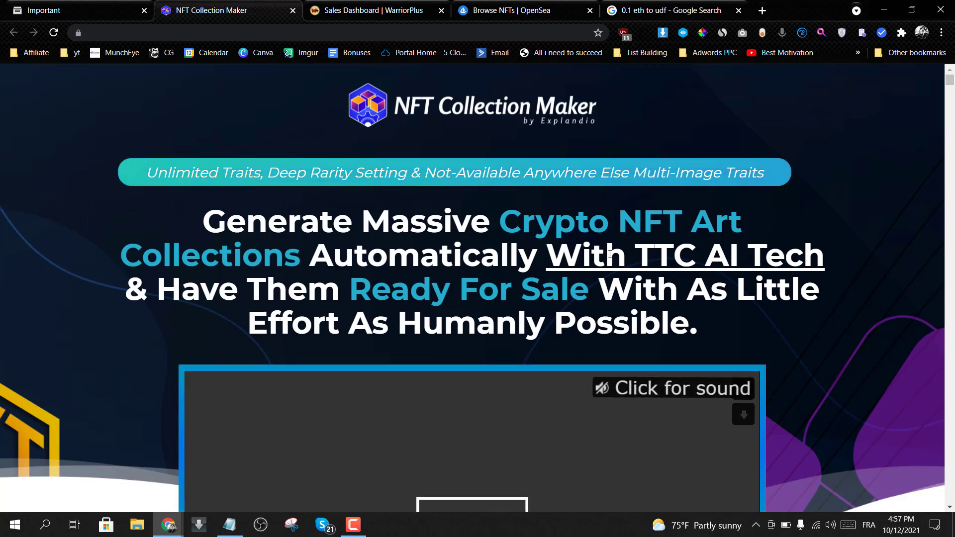
click(664, 6)
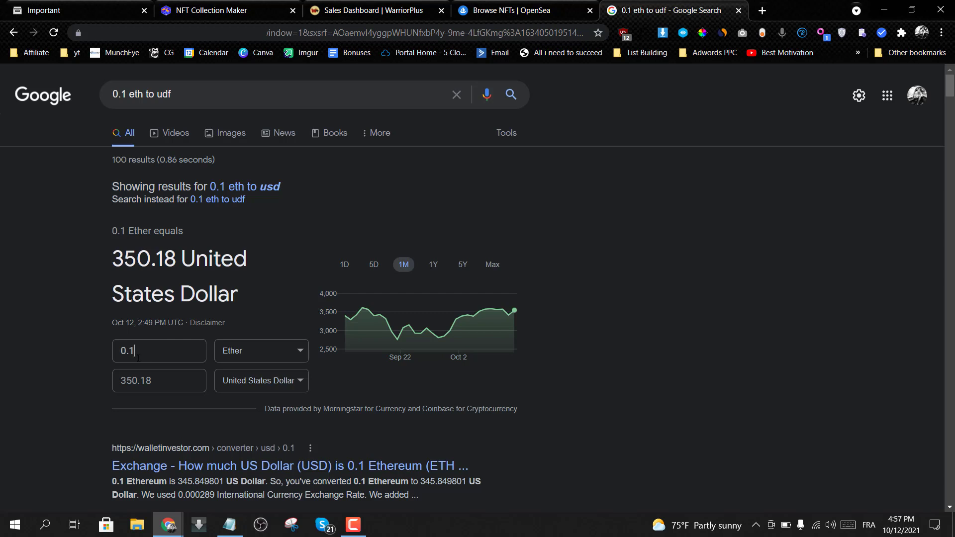
drag(135, 356, 110, 356)
double_click(145, 381)
Mark the $277 front-end price on the bonus page after checking the other tabs
click(226, 9)
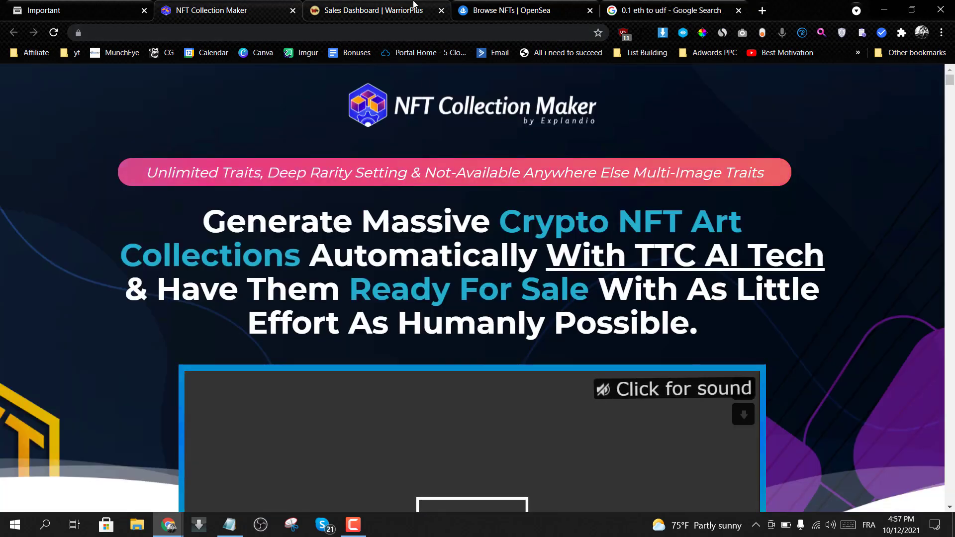
click(664, 10)
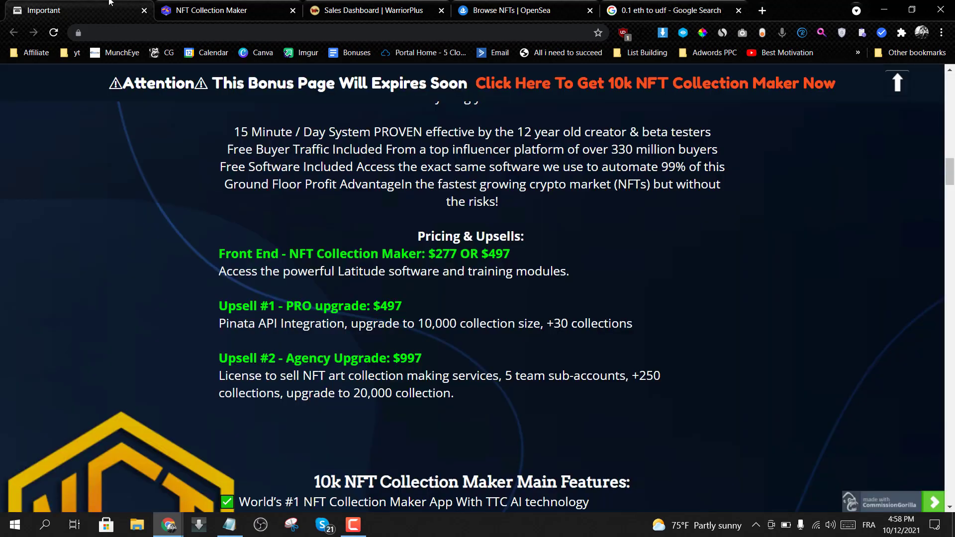
click(217, 9)
drag(434, 253, 456, 254)
drag(435, 254, 456, 253)
Highlight the $497 front-end price, glance at the sales page, and return to the bonus page
click(269, 3)
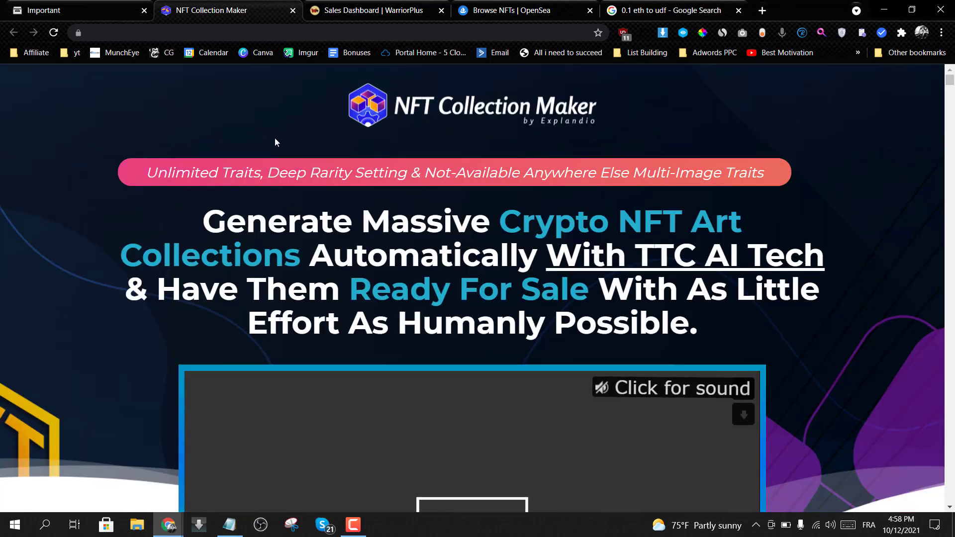
scroll(274, 138, down, 5)
scroll(276, 138, down, 2)
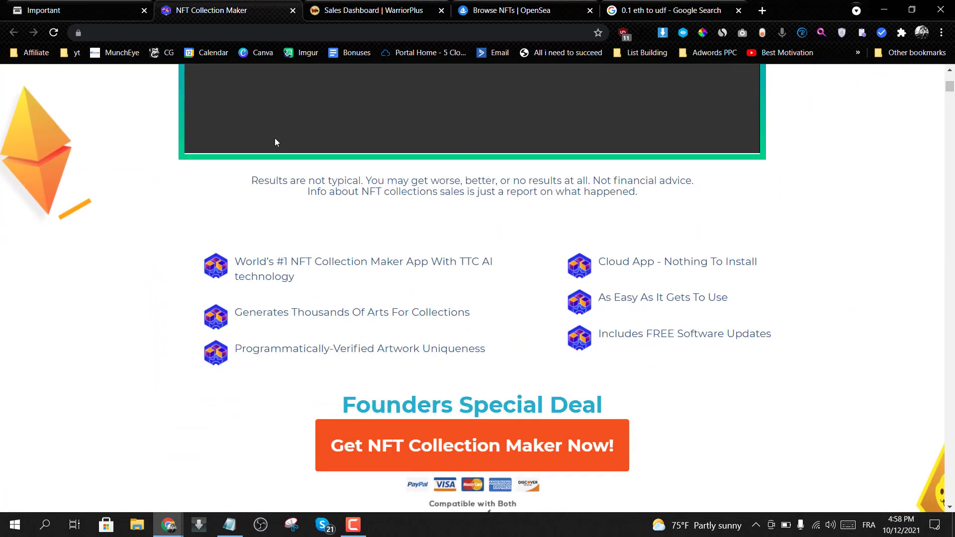
scroll(277, 142, down, 2)
scroll(274, 138, up, 5)
scroll(275, 137, up, 3)
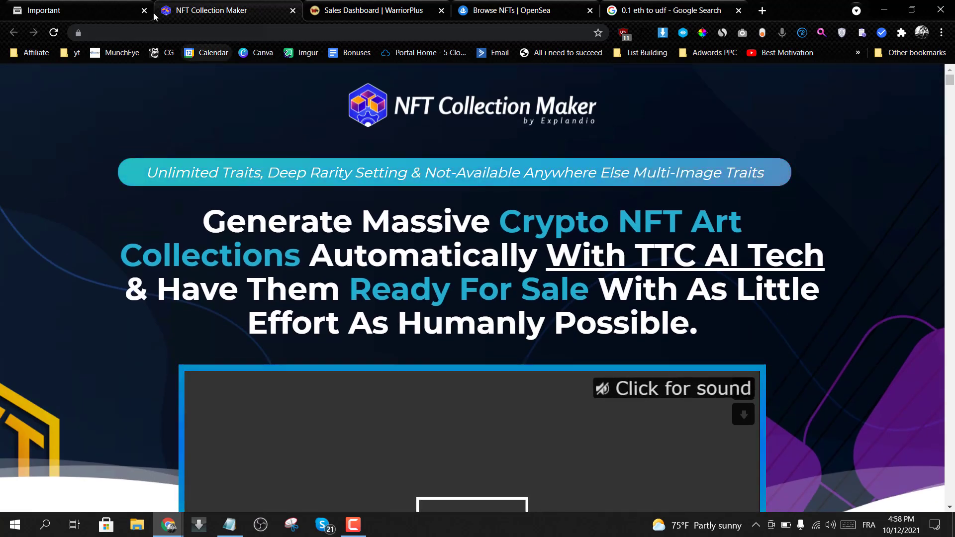
click(106, 6)
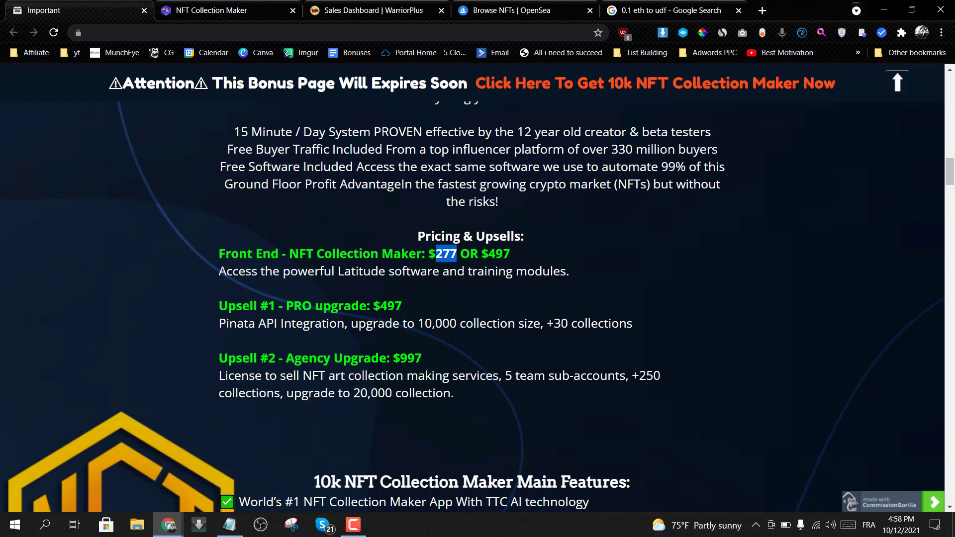
double_click(510, 255)
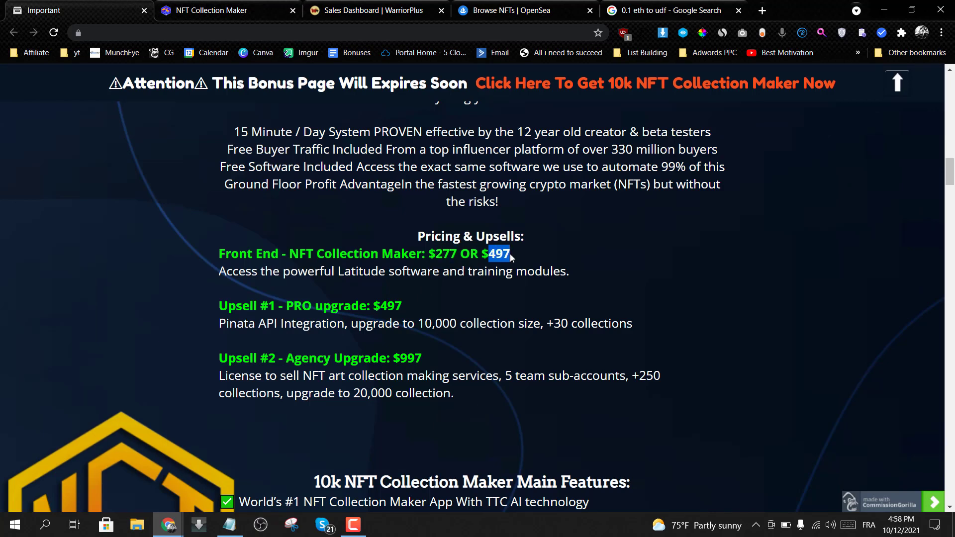
click(270, 13)
scroll(458, 290, down, 10)
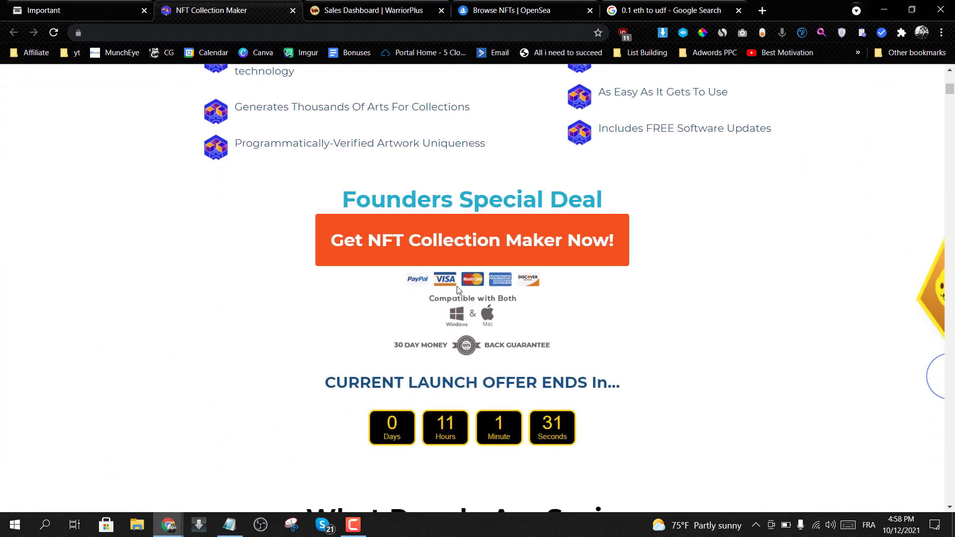
scroll(457, 289, up, 3)
key(ctrl+shift+Tab)
scroll(472, 292, up, 5)
scroll(472, 292, up, 3)
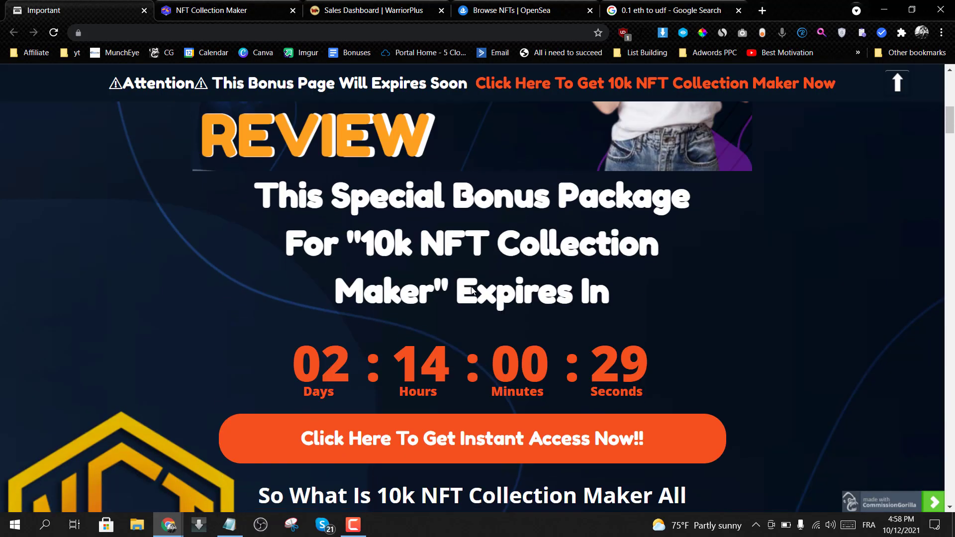
Highlight each One NFT Art Collection plan feature, from 7,000 art pieces to selling as NFTs
key(ctrl+Tab)
scroll(494, 193, down, 4)
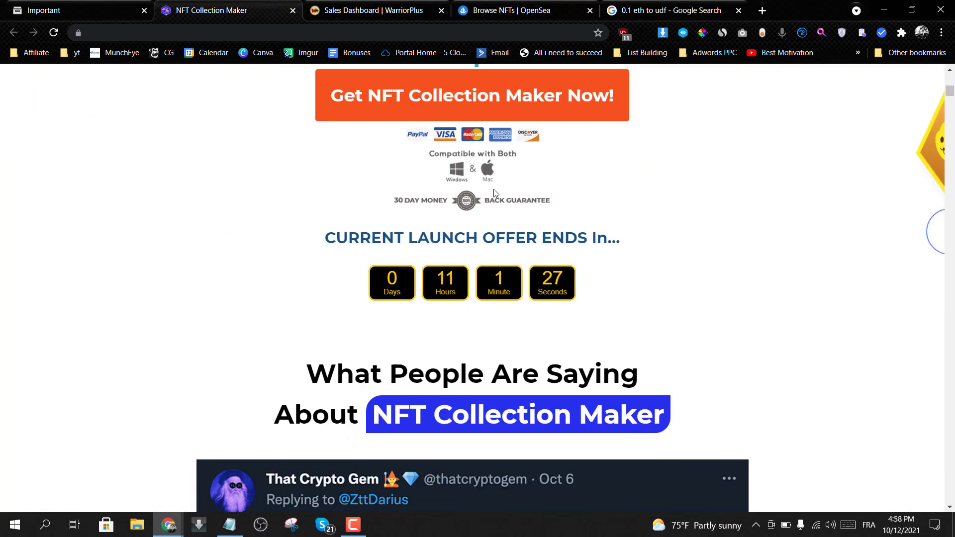
scroll(494, 190, up, 1)
click(494, 180)
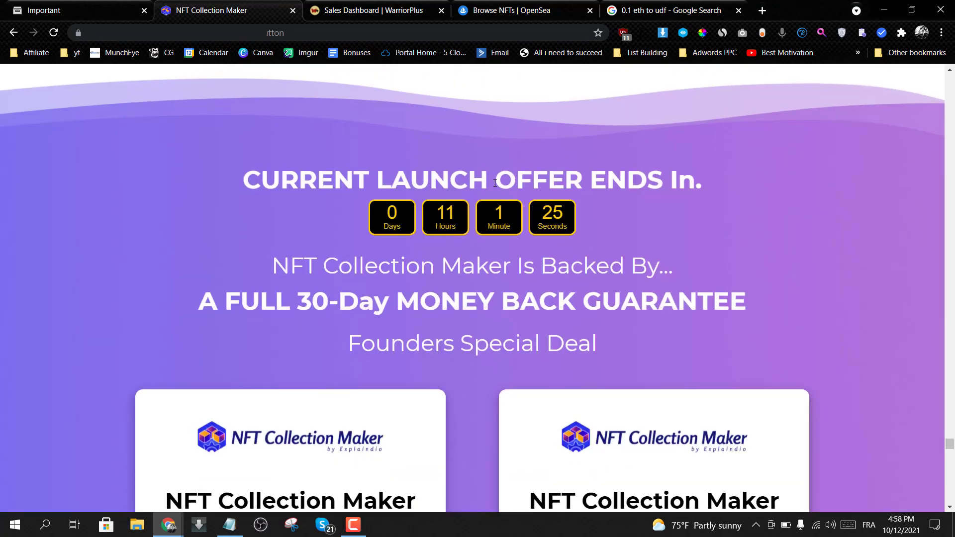
scroll(494, 213, down, 5)
scroll(495, 213, down, 1)
scroll(495, 213, up, 1)
scroll(495, 212, down, 1)
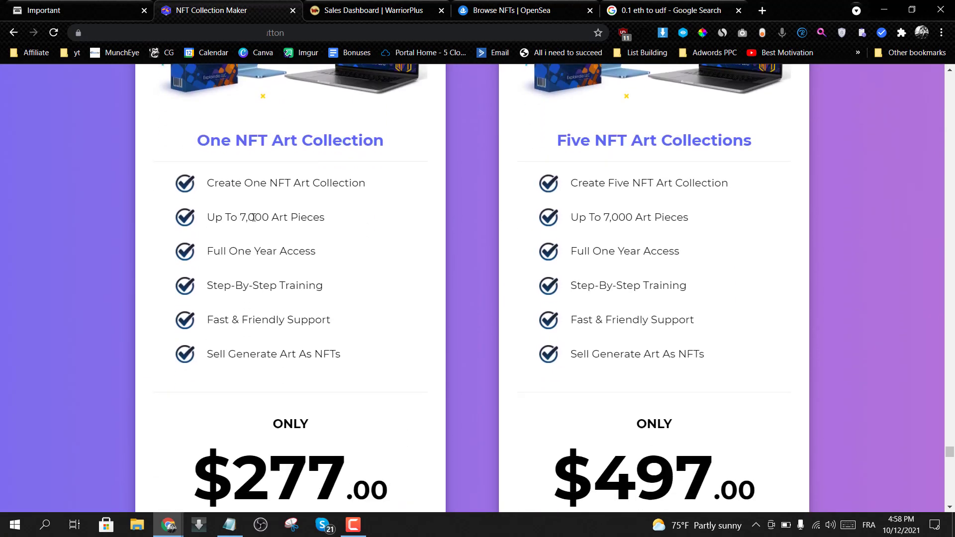
scroll(253, 217, down, 2)
scroll(224, 201, up, 2)
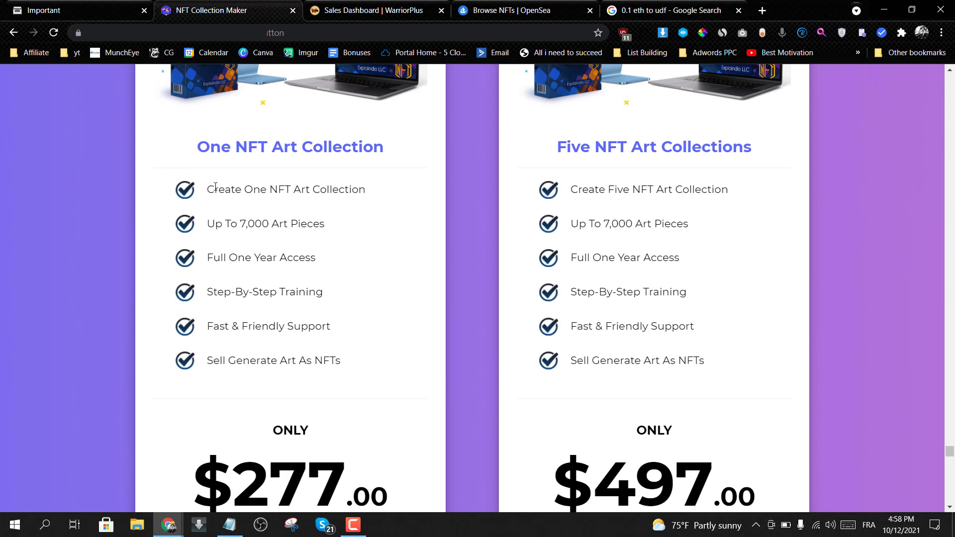
drag(215, 188, 378, 190)
drag(207, 225, 377, 229)
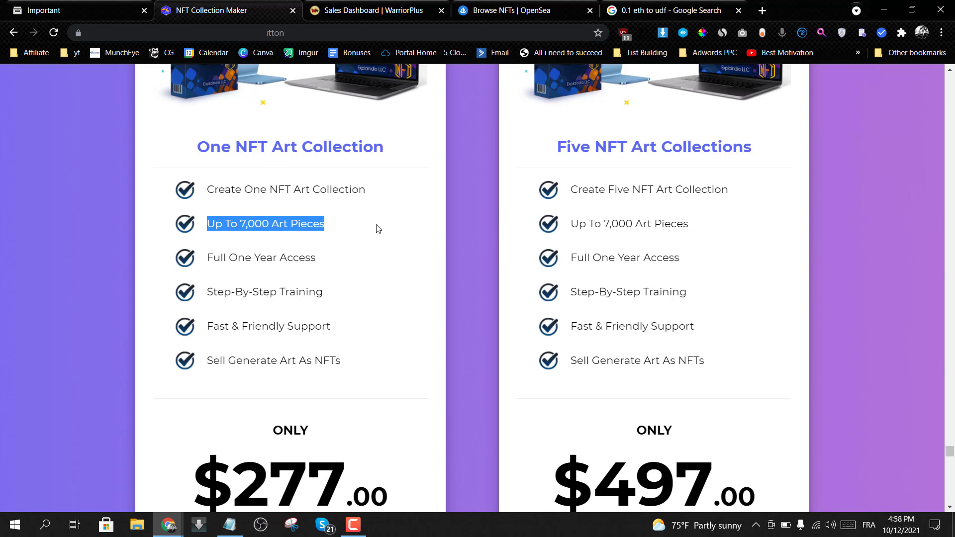
drag(202, 258, 317, 257)
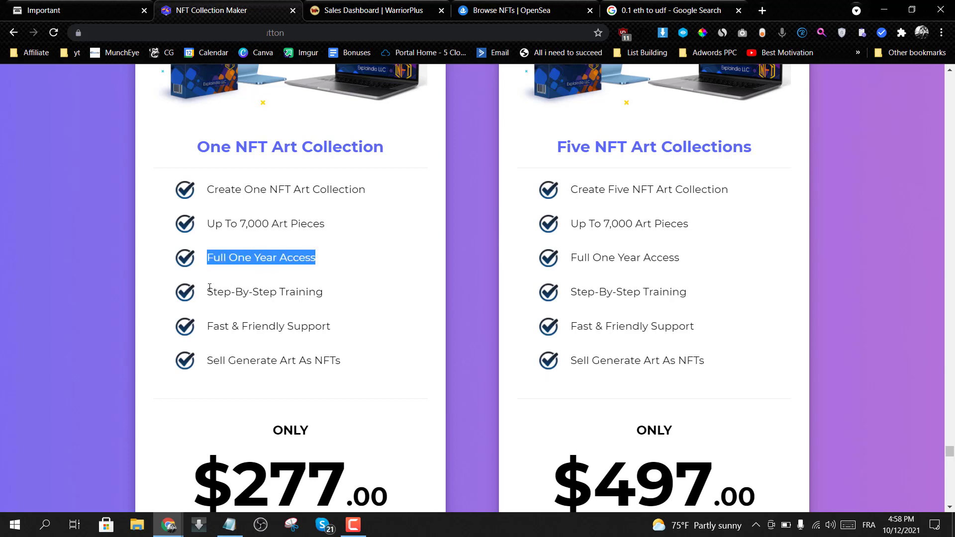
drag(209, 287, 330, 293)
drag(216, 325, 334, 326)
drag(206, 356, 361, 361)
scroll(360, 243, up, 2)
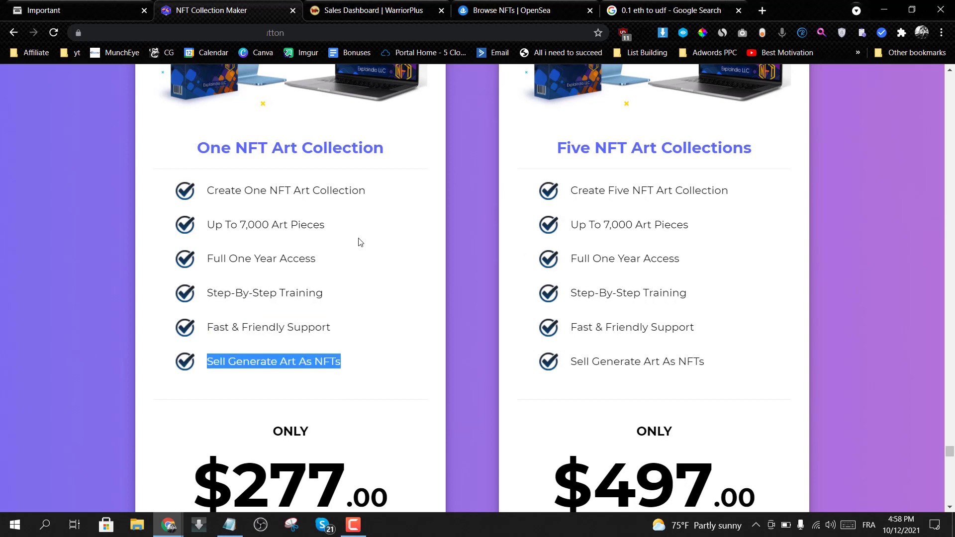
drag(261, 288, 350, 288)
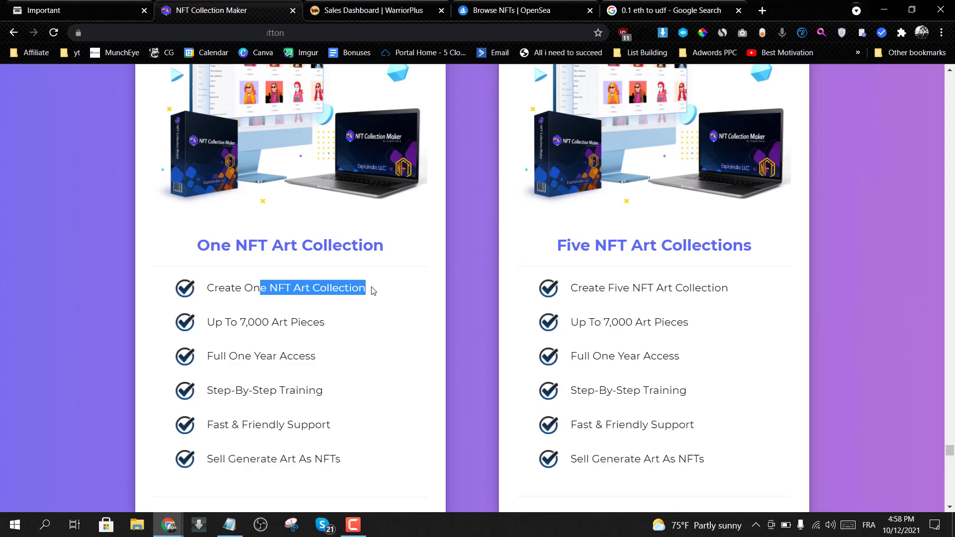
drag(231, 322, 339, 326)
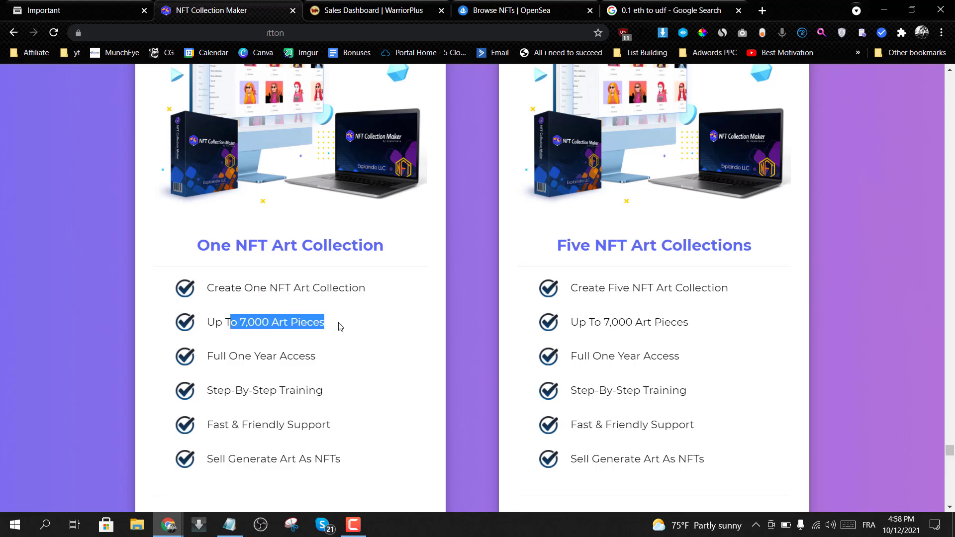
Compute 350.18 × 7000 = 2,451,260 in Google's calculator and return to OpenSea
click(672, 11)
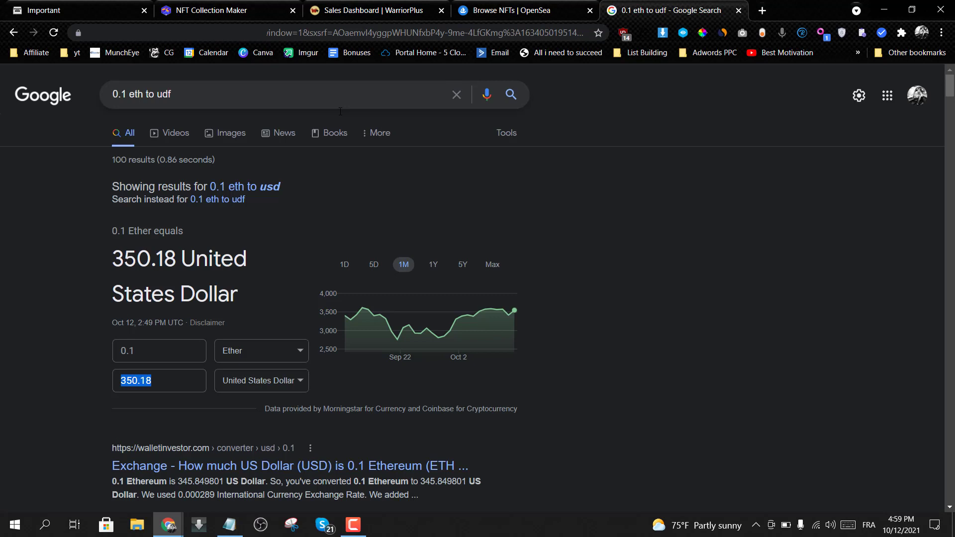
right_click(132, 388)
click(189, 150)
triple_click(195, 94)
text(350.18)
text(*)
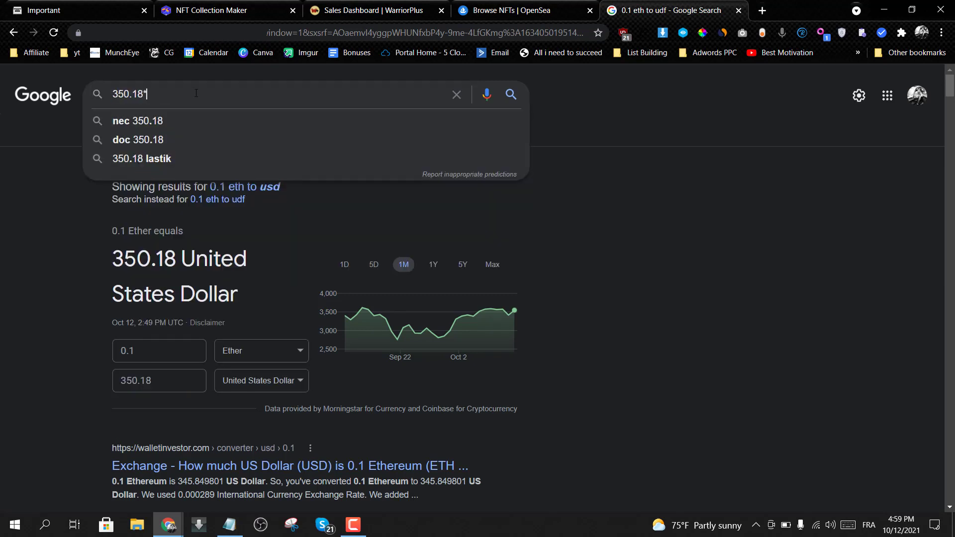
text(*7000)
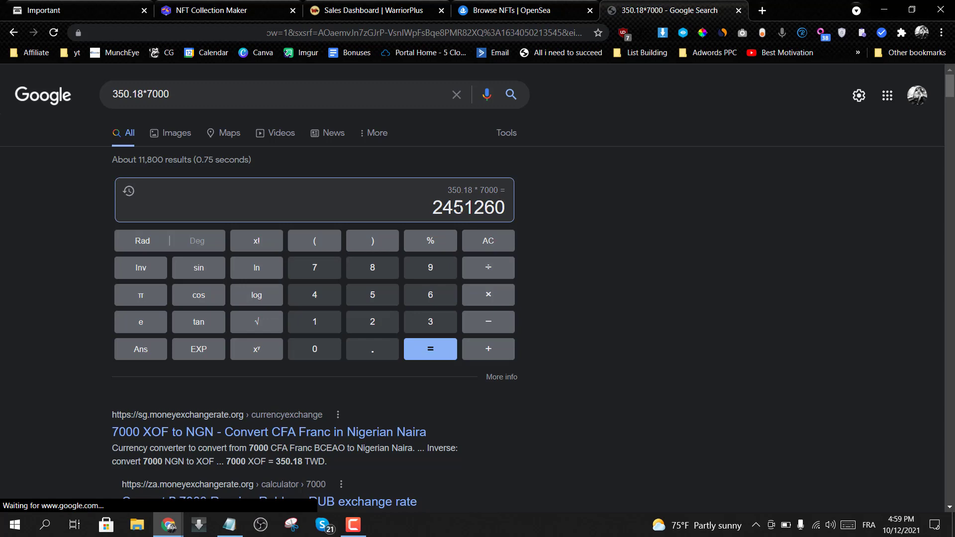
drag(453, 208, 495, 207)
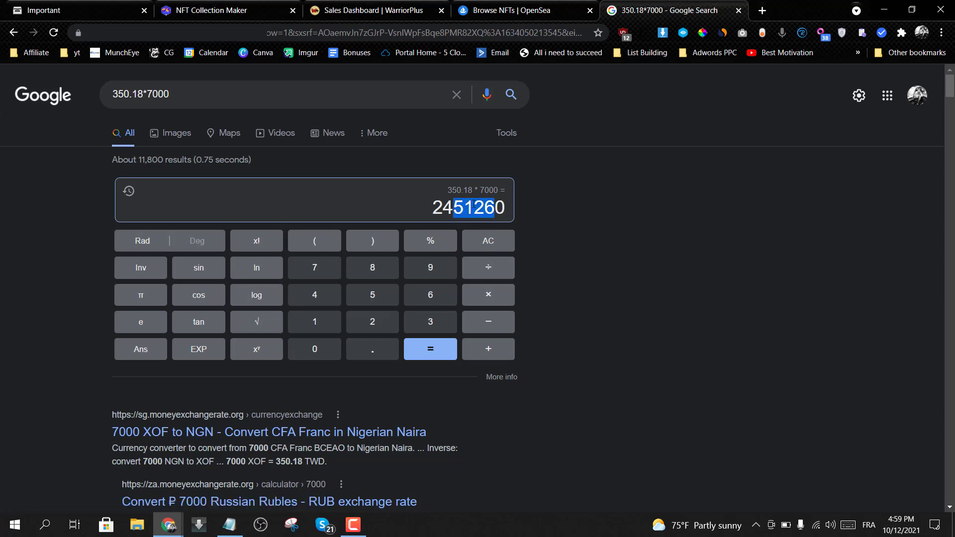
click(523, 8)
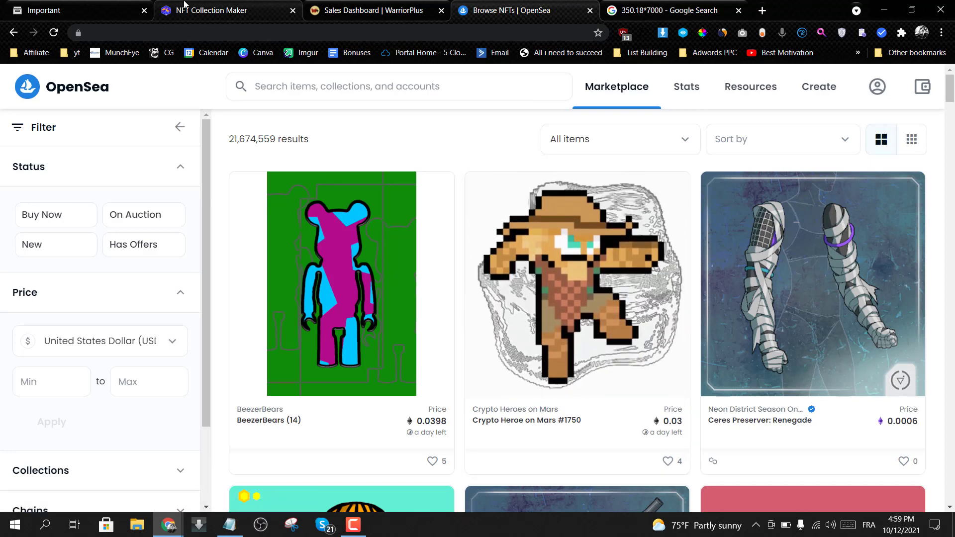
Highlight the Five NFT Art Collections features, its 7,000-piece limit and the $497 price
click(185, 5)
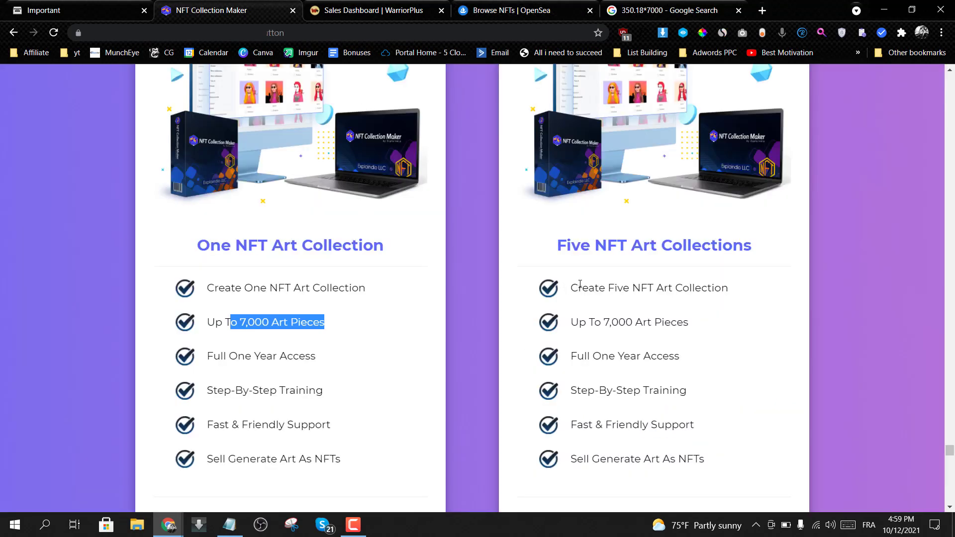
drag(571, 287, 742, 294)
scroll(742, 294, down, 1)
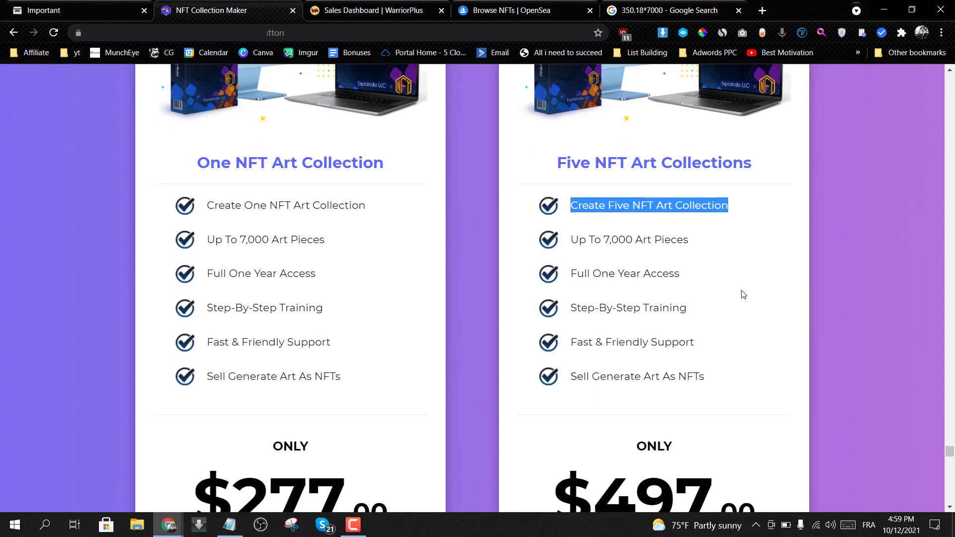
drag(567, 246, 695, 245)
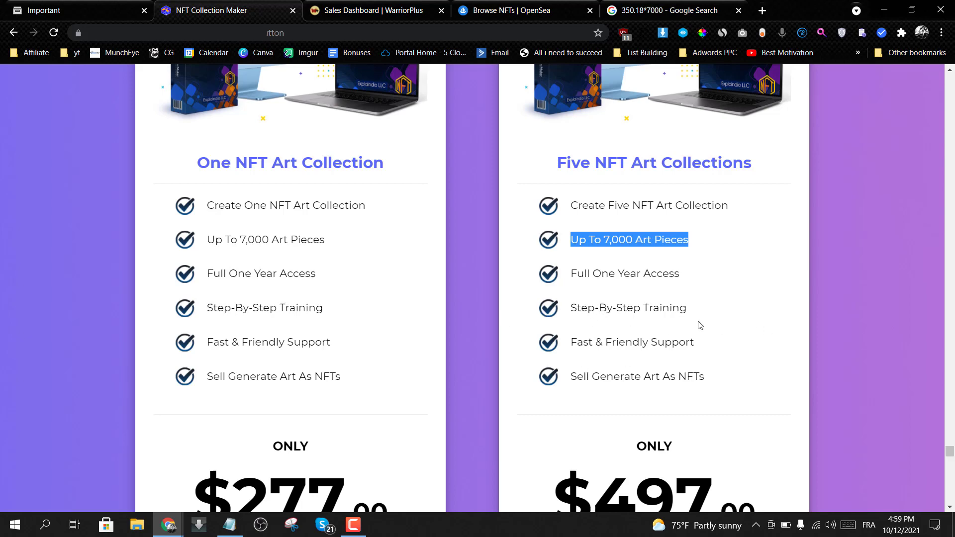
scroll(700, 325, down, 2)
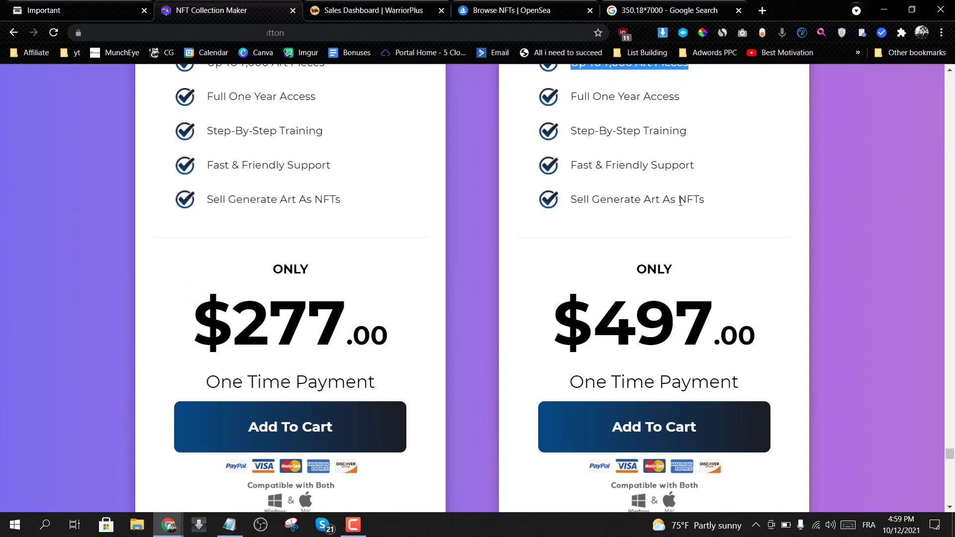
scroll(680, 200, up, 1)
scroll(682, 198, up, 4)
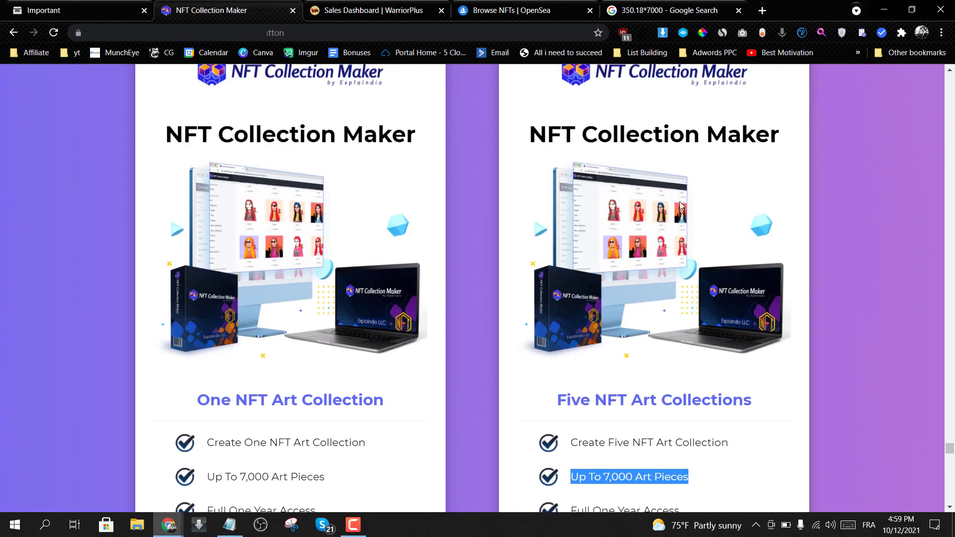
scroll(616, 284, down, 4)
double_click(624, 371)
scroll(761, 367, up, 1)
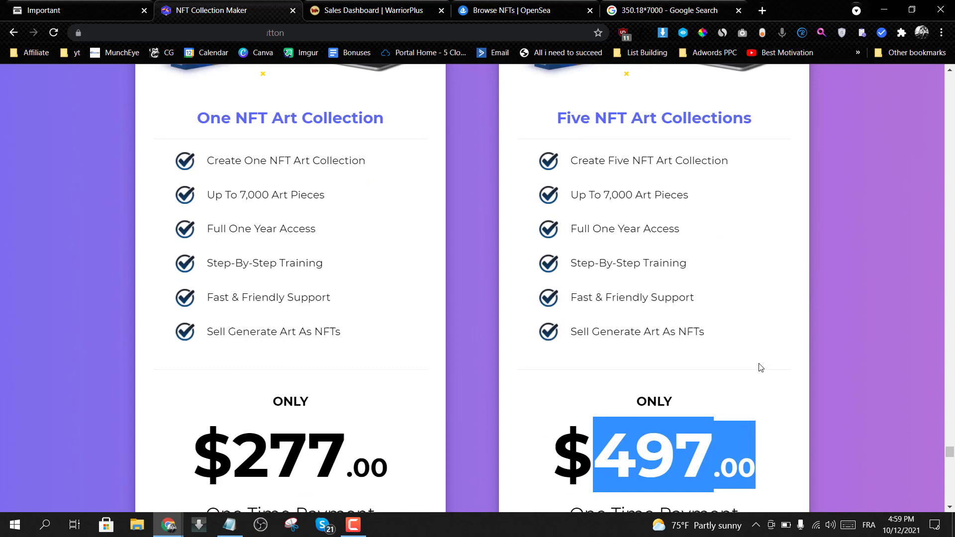
scroll(762, 367, up, 5)
scroll(758, 366, up, 2)
scroll(758, 367, down, 4)
scroll(758, 366, down, 4)
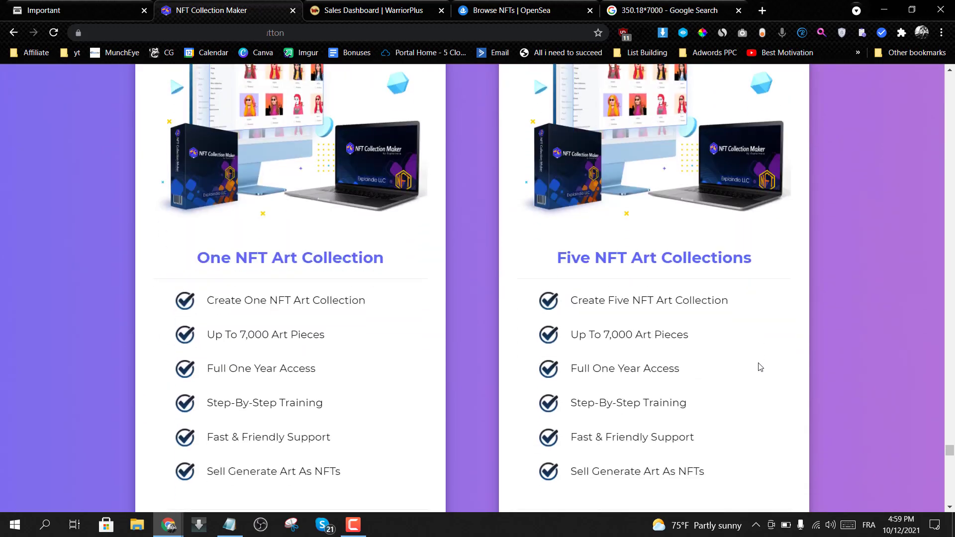
scroll(758, 366, down, 4)
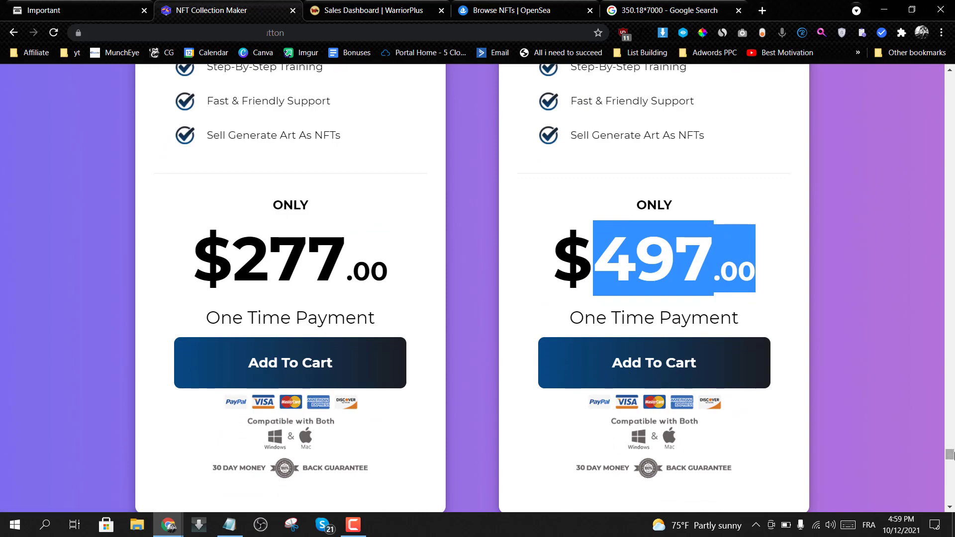
drag(948, 455, 948, 93)
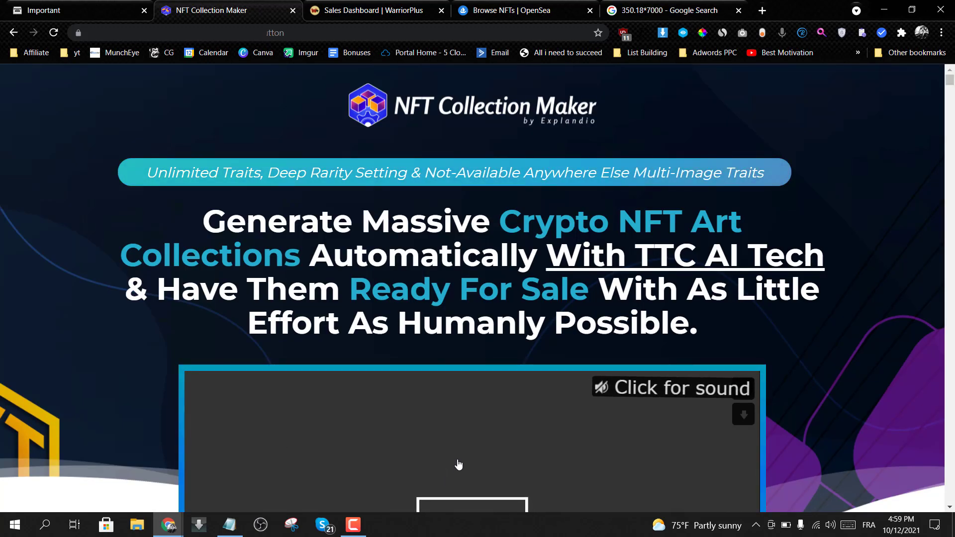
scroll(468, 360, down, 4)
scroll(468, 360, down, 1)
scroll(469, 360, down, 2)
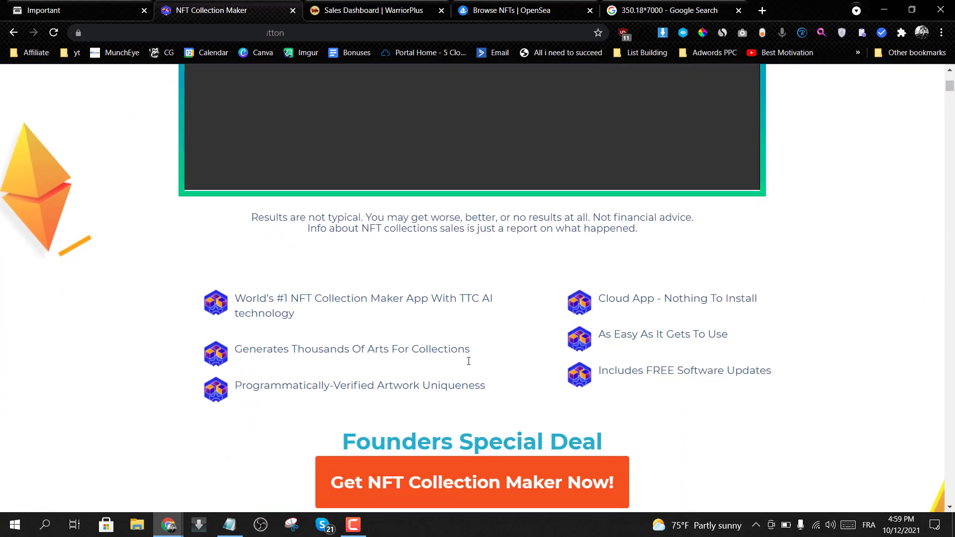
scroll(468, 361, up, 7)
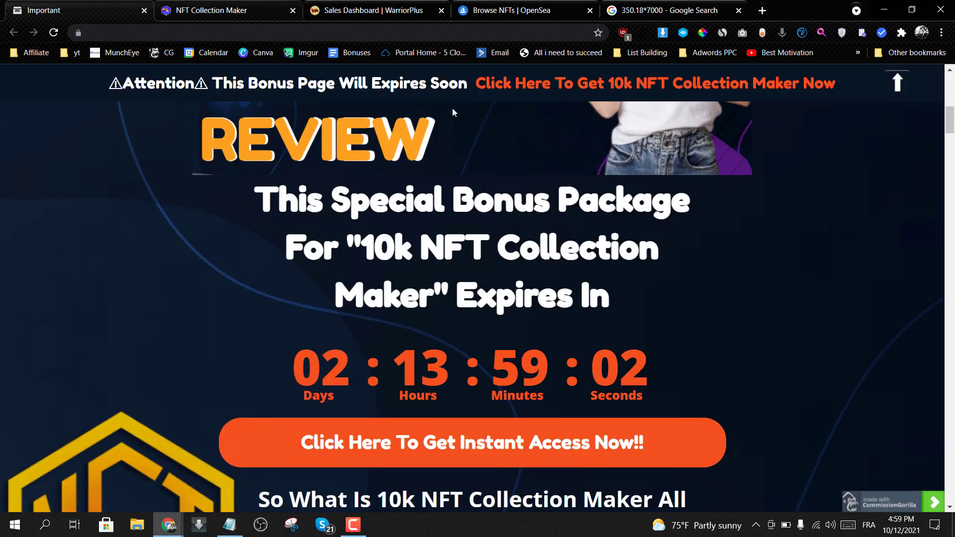
scroll(477, 325, up, 4)
scroll(477, 324, up, 3)
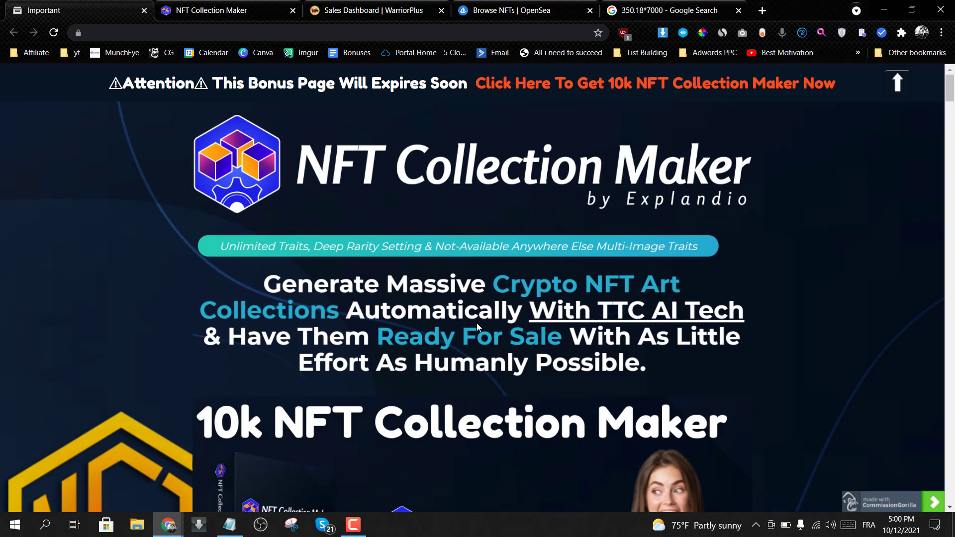
scroll(476, 323, down, 7)
scroll(487, 322, down, 4)
scroll(487, 321, down, 4)
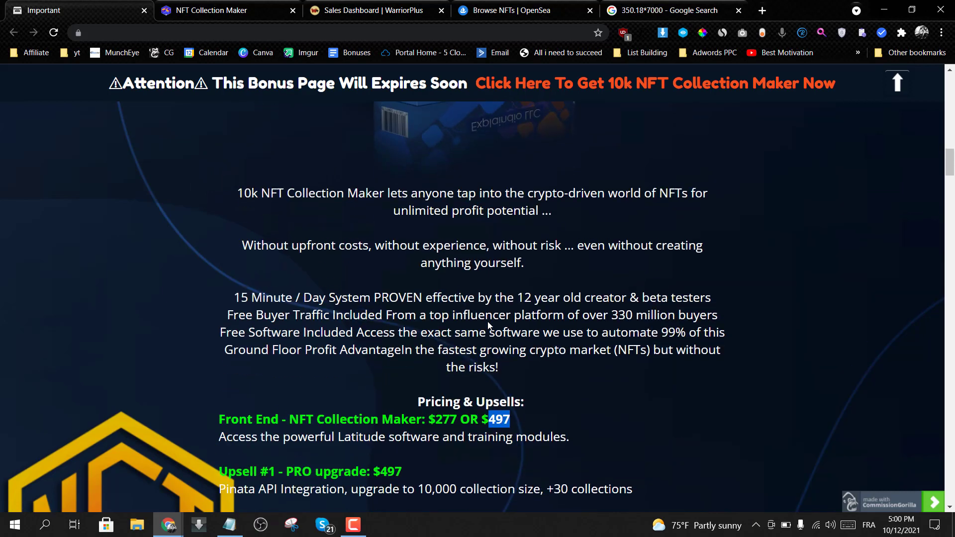
scroll(488, 322, down, 2)
scroll(487, 321, down, 2)
Scroll the bonus review page to its Pricing & Upsells section
click(335, 526)
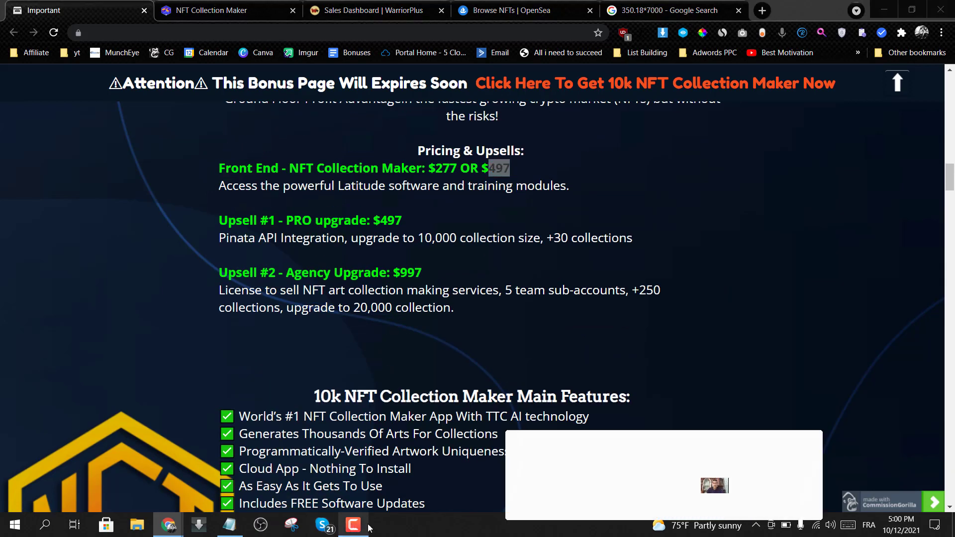
Compare the bonus page and $277/$497 price cards with the WarriorPlus Sales Dashboard
click(424, 6)
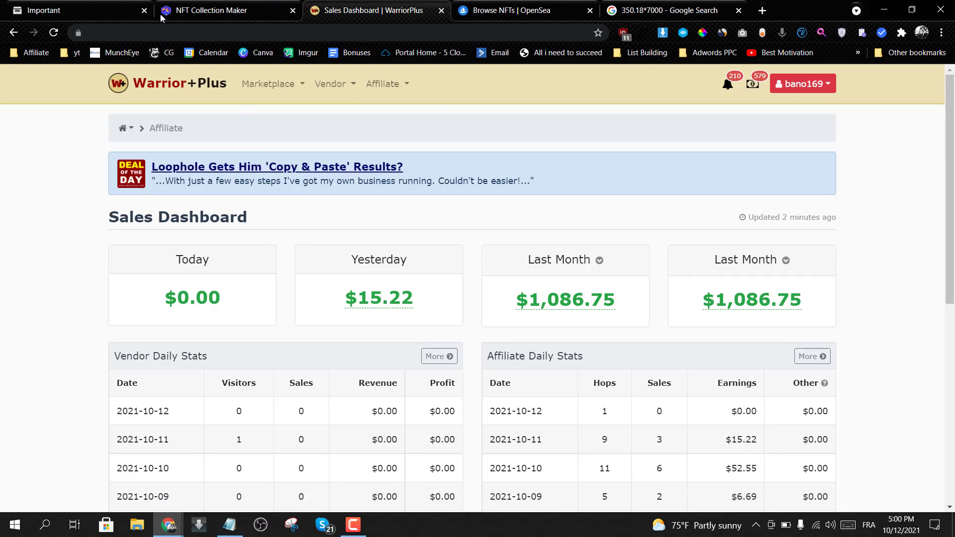
key(ctrl+shift+Tab)
scroll(454, 223, up, 5)
scroll(452, 223, up, 3)
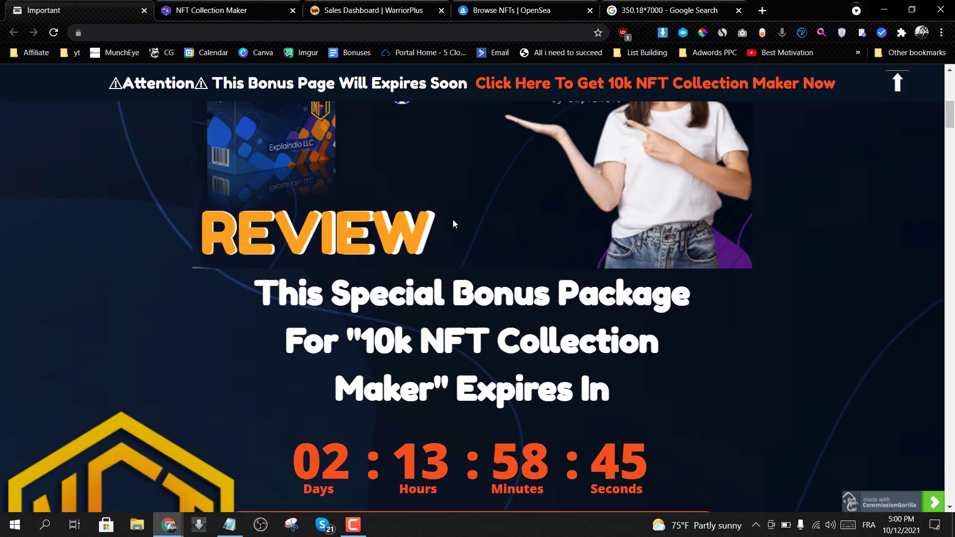
scroll(454, 224, down, 2)
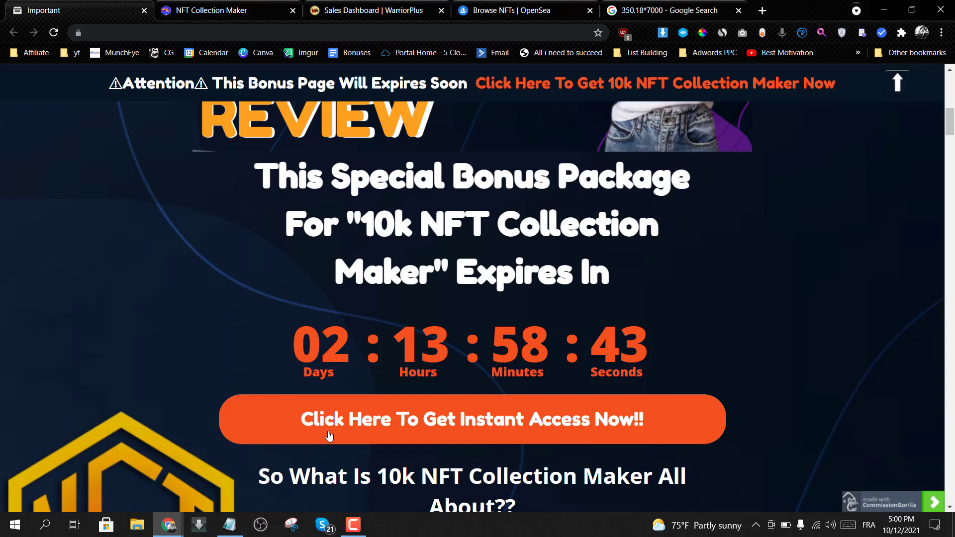
click(224, 11)
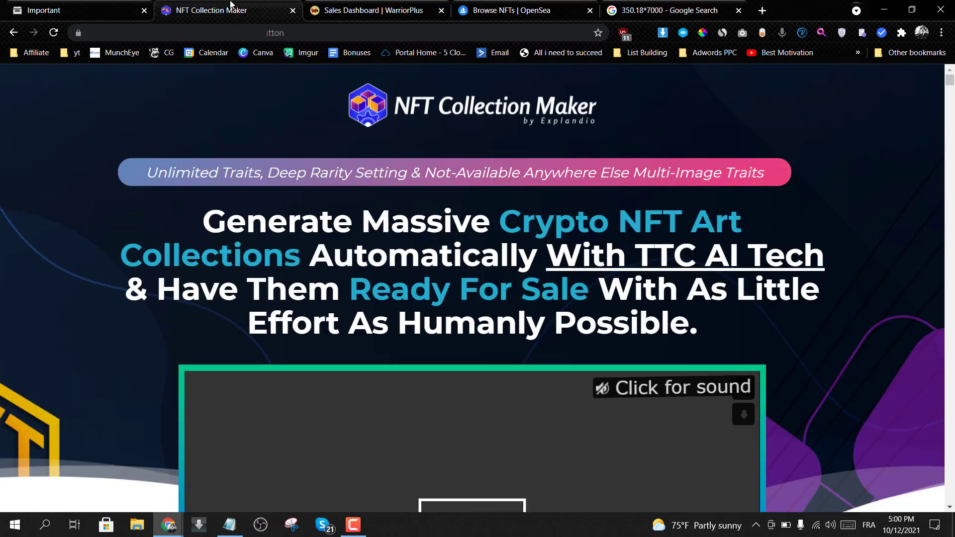
scroll(602, 226, down, 10)
scroll(523, 186, down, 3)
scroll(508, 145, up, 3)
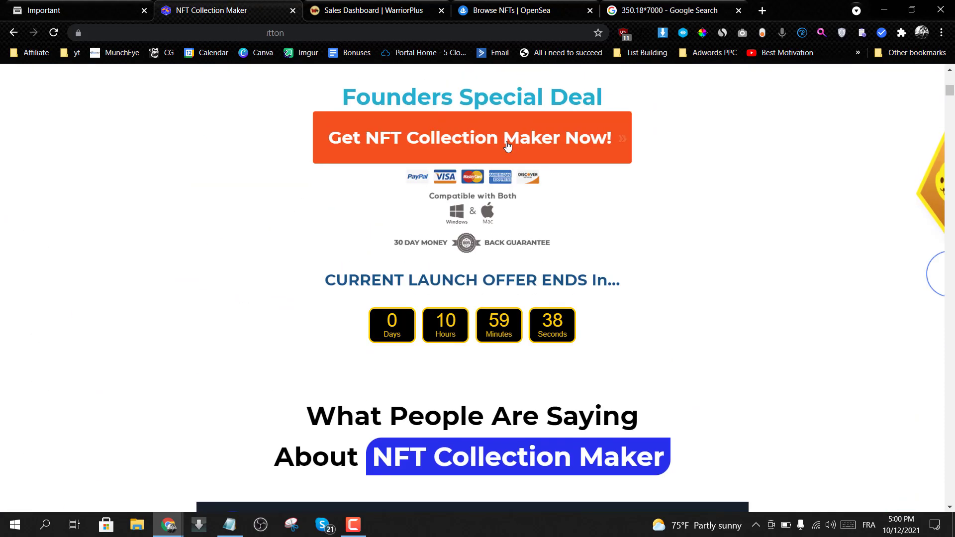
scroll(530, 314, down, 5)
scroll(508, 320, down, 5)
scroll(508, 320, down, 7)
scroll(366, 317, up, 3)
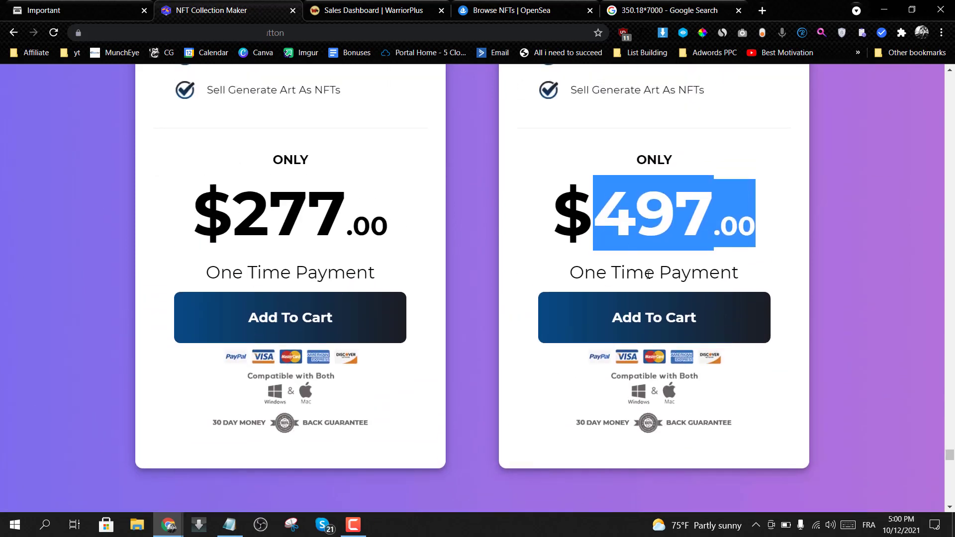
click(389, 7)
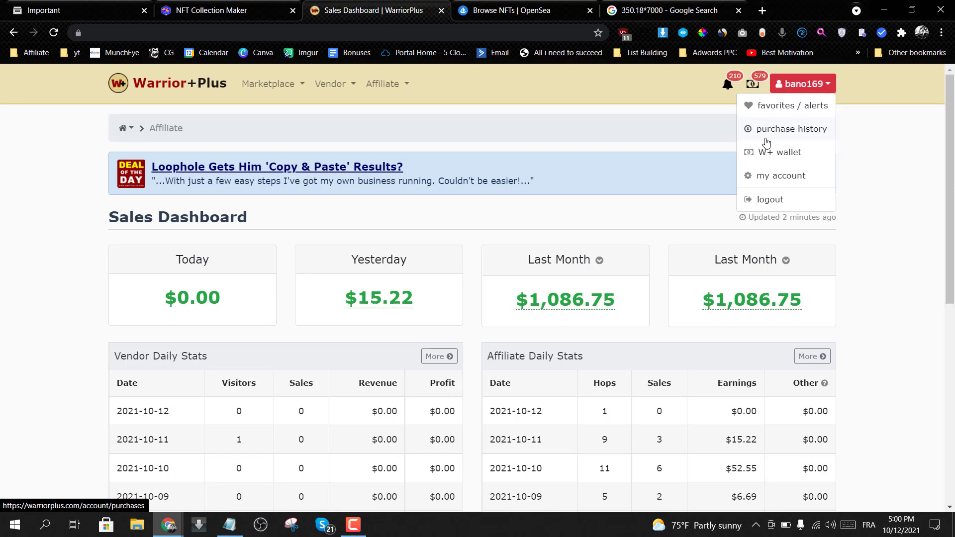
Return to the review bonus page and scroll back to its top headline
click(217, 11)
scroll(477, 298, down, 2)
scroll(507, 431, down, 8)
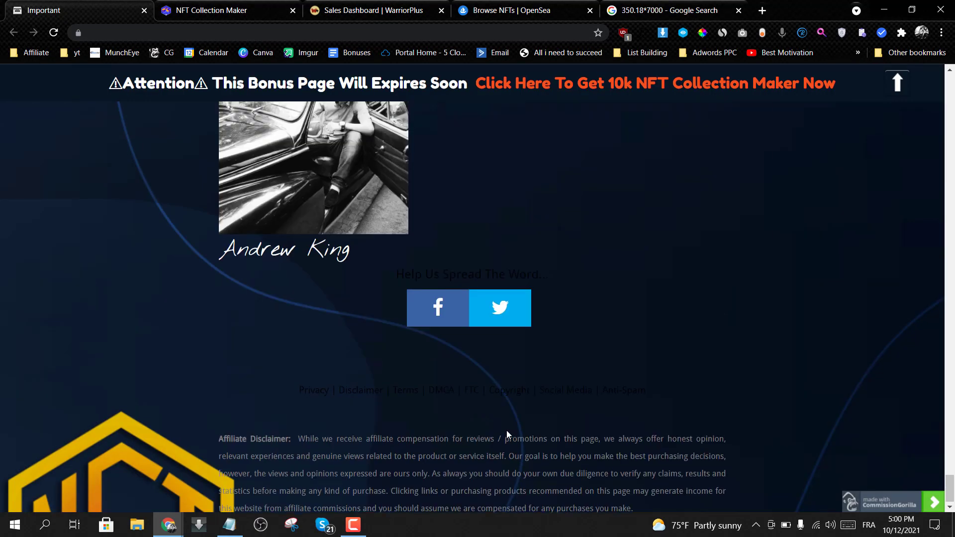
scroll(506, 431, up, 5)
scroll(499, 420, down, 1)
scroll(443, 424, up, 1)
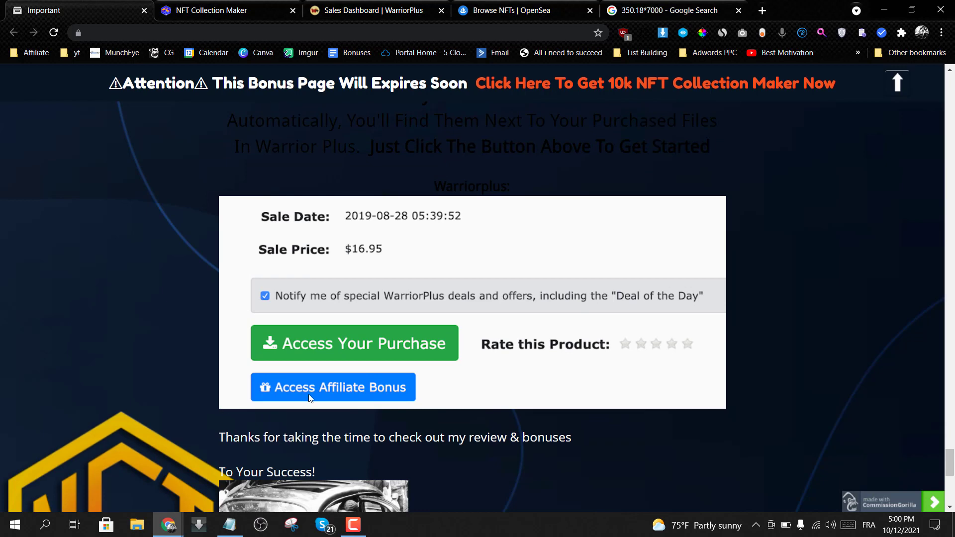
ctrl+scroll(308, 394, up, 2)
scroll(308, 394, down, 1)
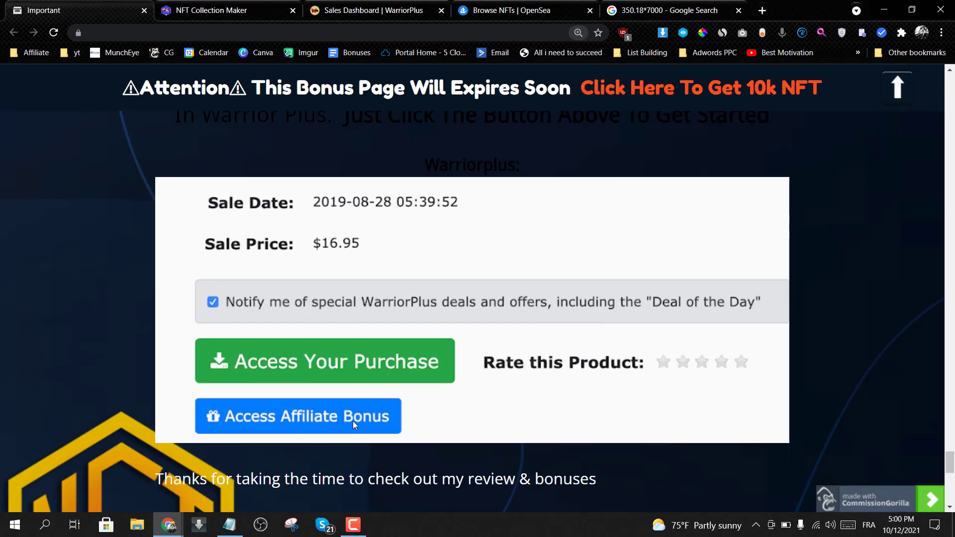
ctrl+scroll(353, 420, down, 2)
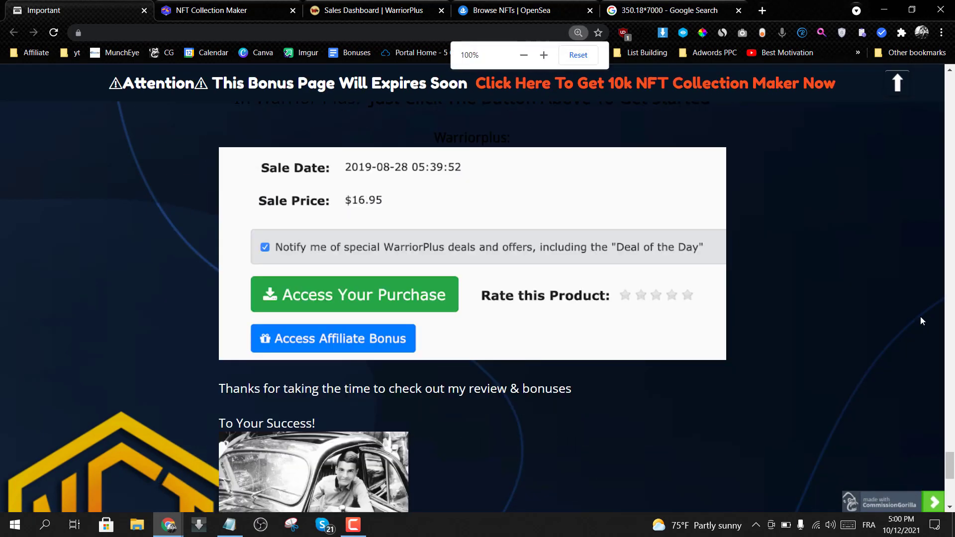
mouse_move(950, 454)
mouse_down()
mouse_move(950, 124)
mouse_move(938, 84)
mouse_up()
scroll(297, 380, up, 3)
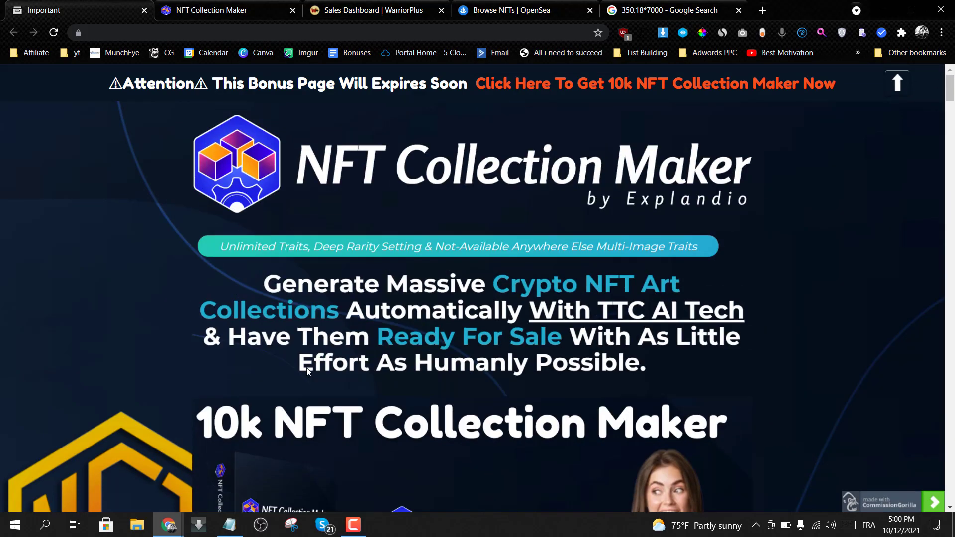
Browse Demo A's generated previews, from #3000 down to #2977
click(353, 525)
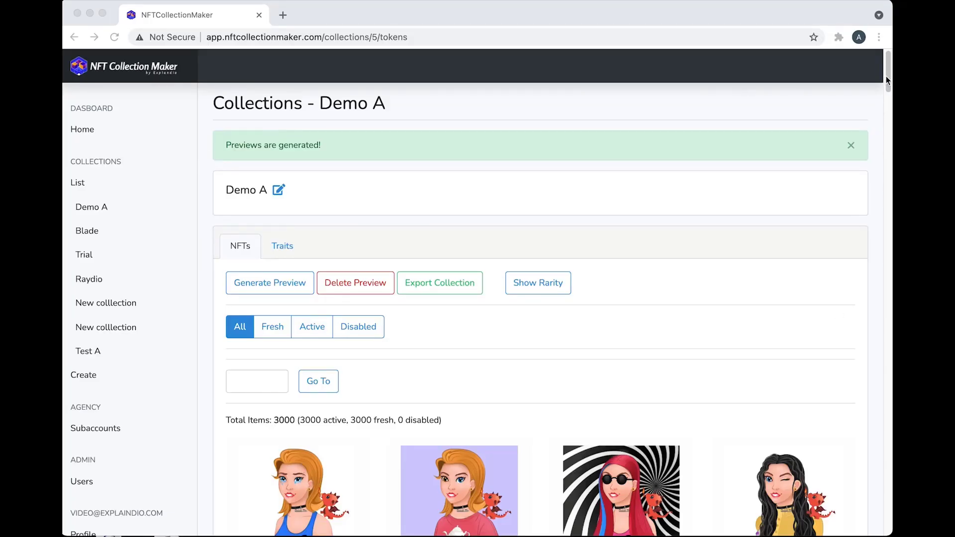
drag(886, 65, 883, 130)
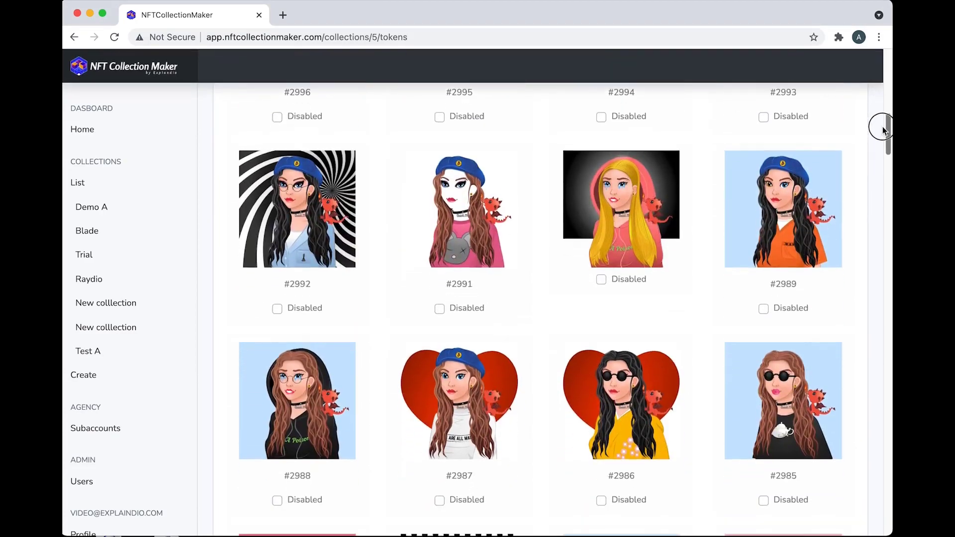
mouse_move(883, 130)
mouse_down()
mouse_move(885, 173)
mouse_move(887, 65)
mouse_up()
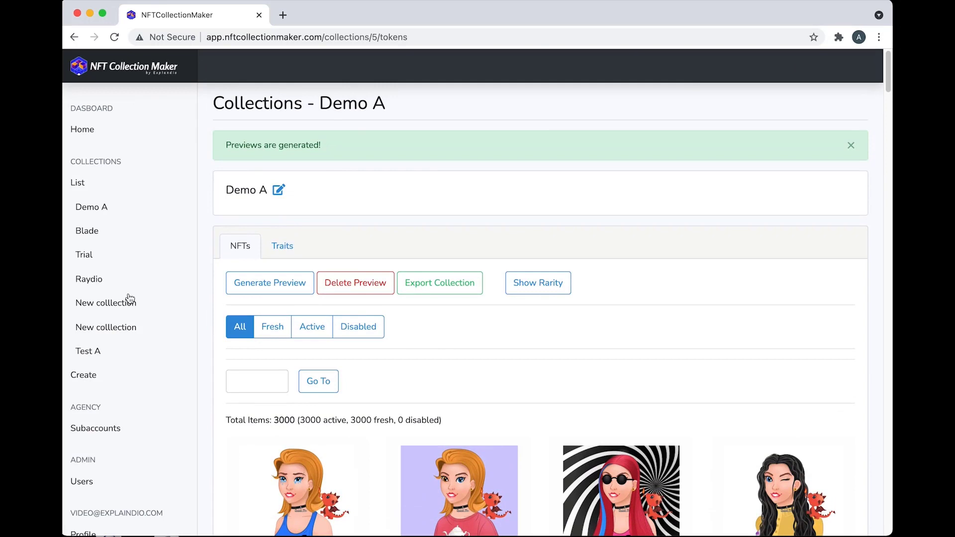
Create a new collection titled Demo B and save it
click(83, 378)
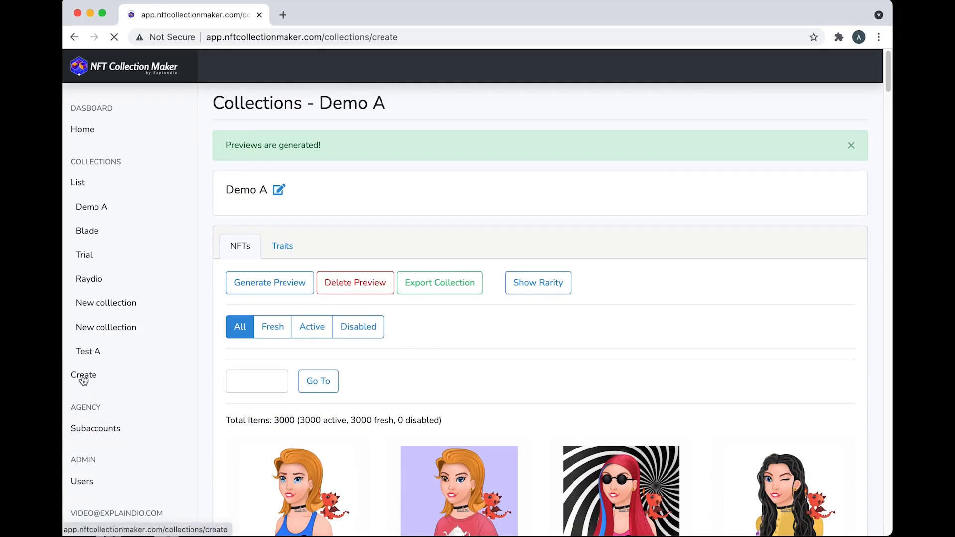
click(241, 198)
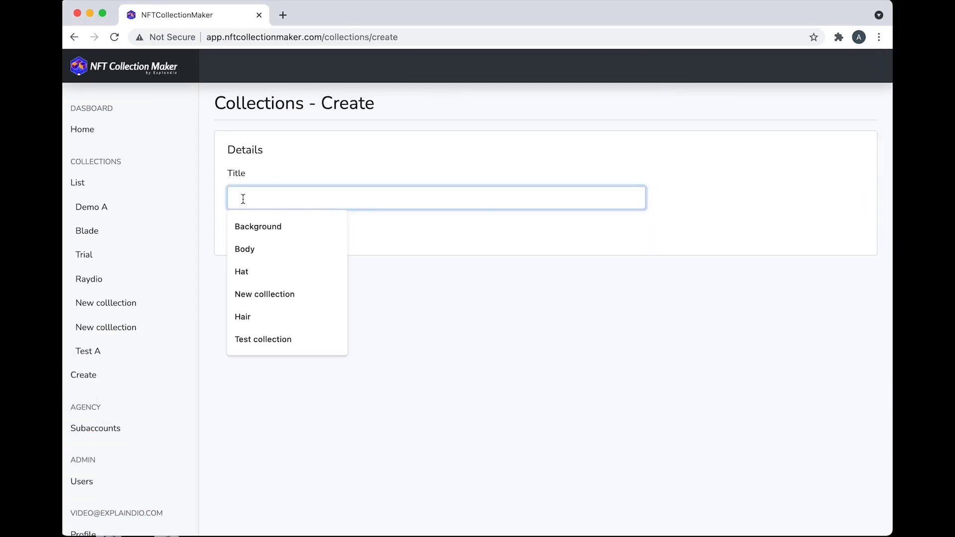
text(Demo B)
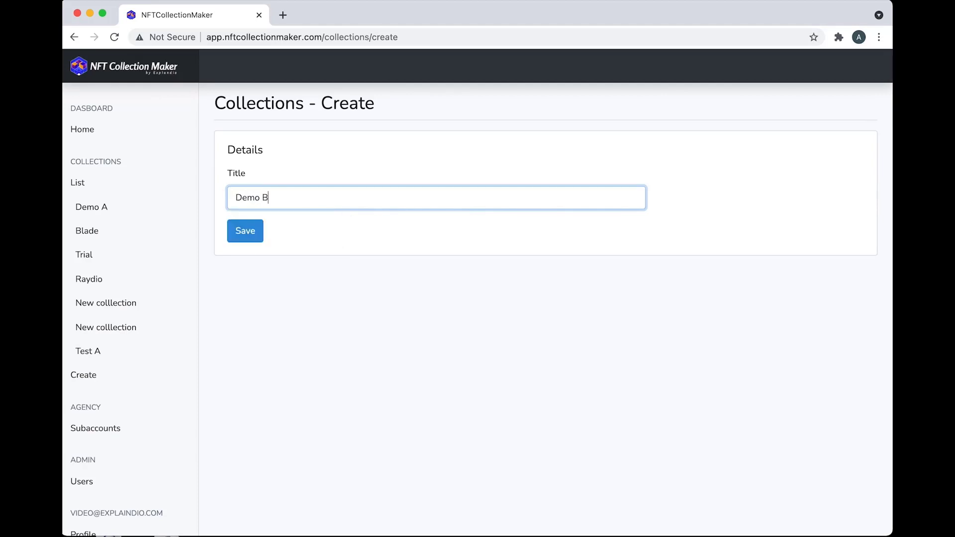
click(248, 234)
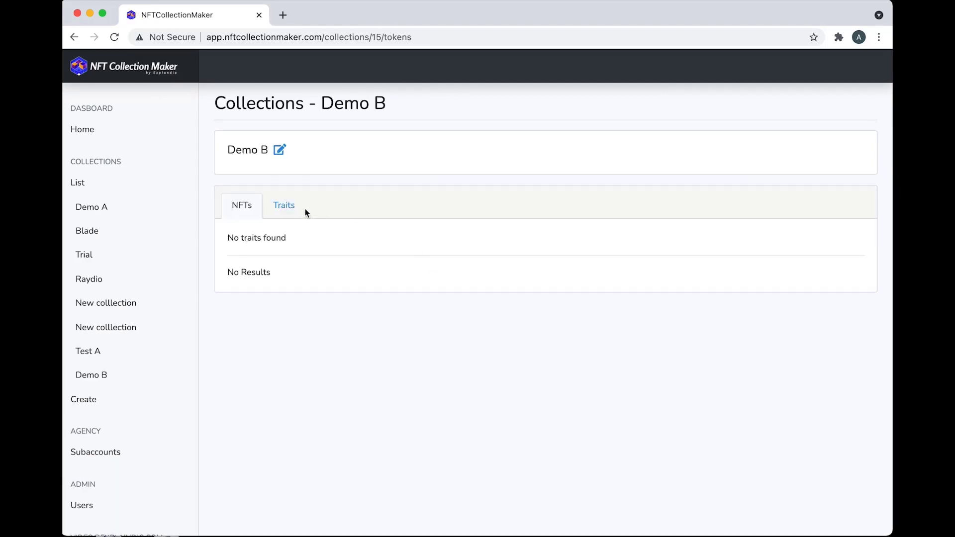
Add a Background trait on layer 1 to Demo B
click(284, 207)
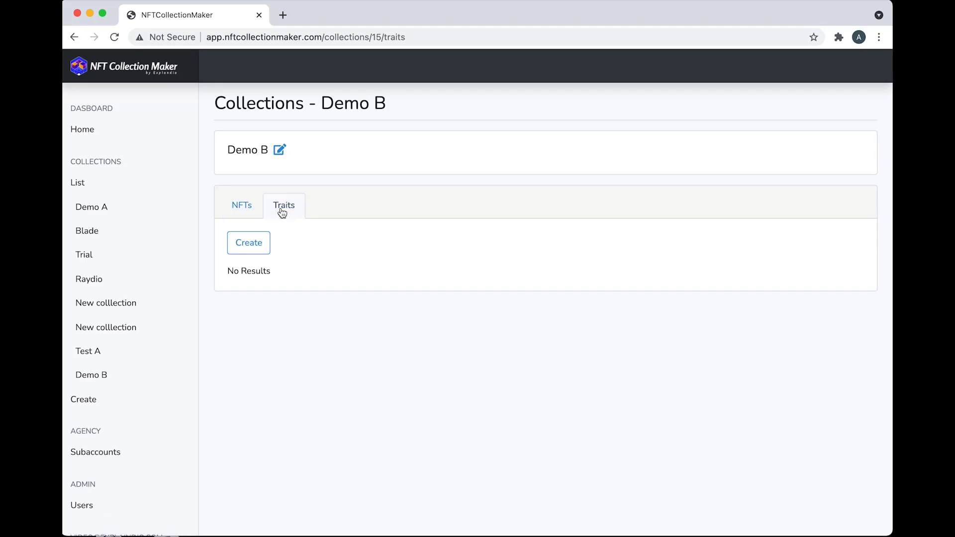
click(259, 250)
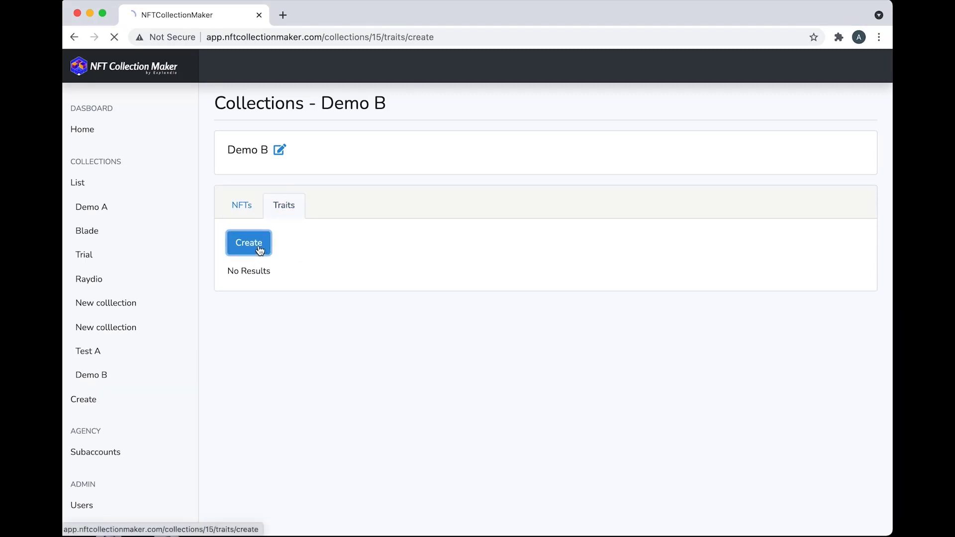
text(Background)
click(296, 335)
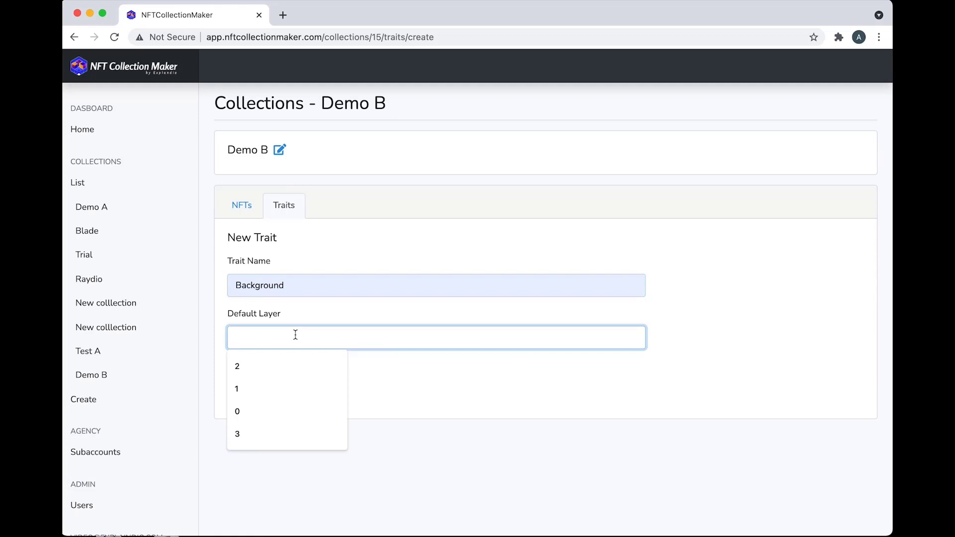
text(1)
click(244, 394)
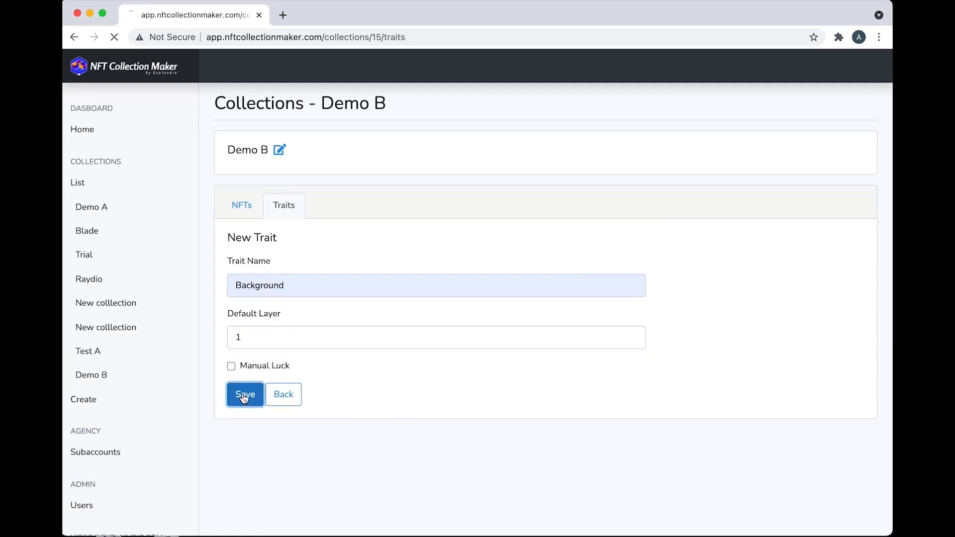
Add Body and Hair traits to Demo B on layers 2 and 3
click(250, 291)
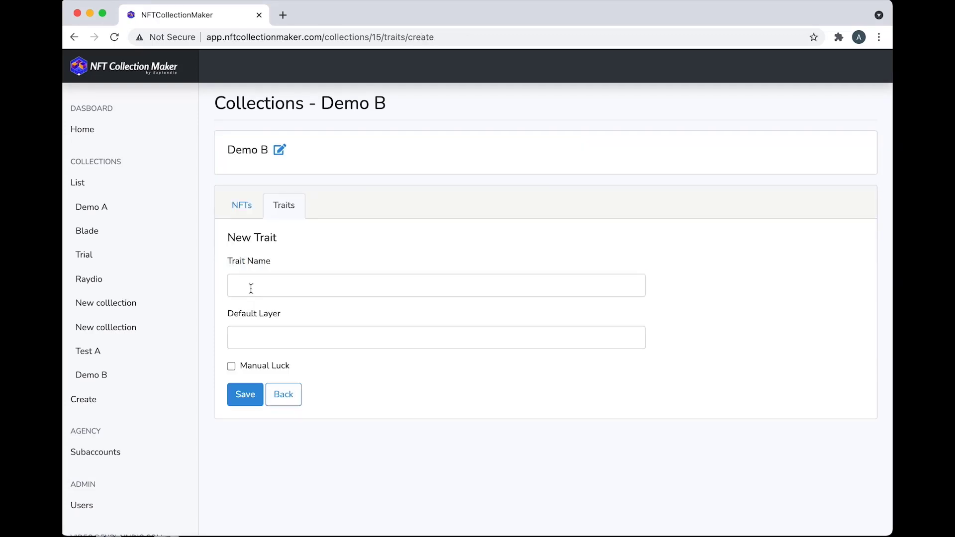
text(Body)
click(276, 336)
text(2)
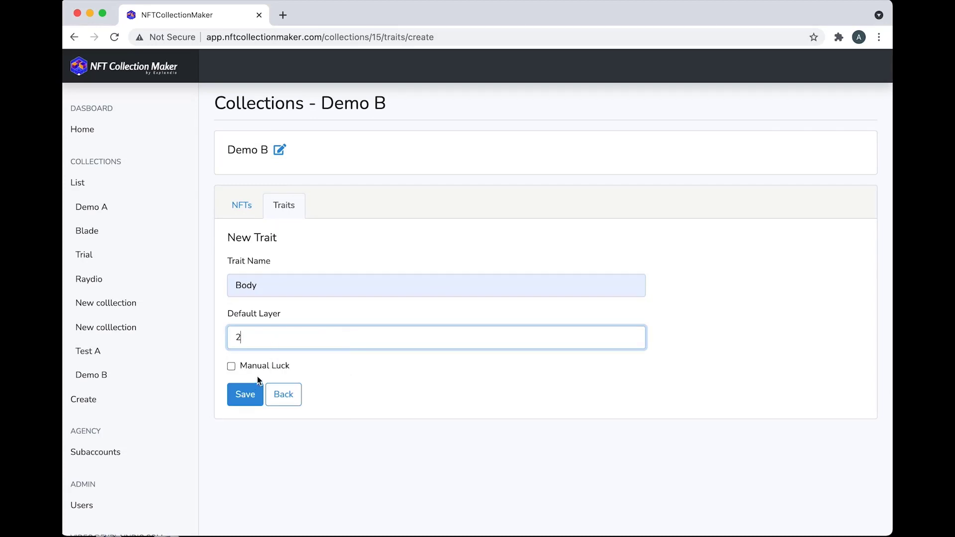
click(247, 393)
click(248, 283)
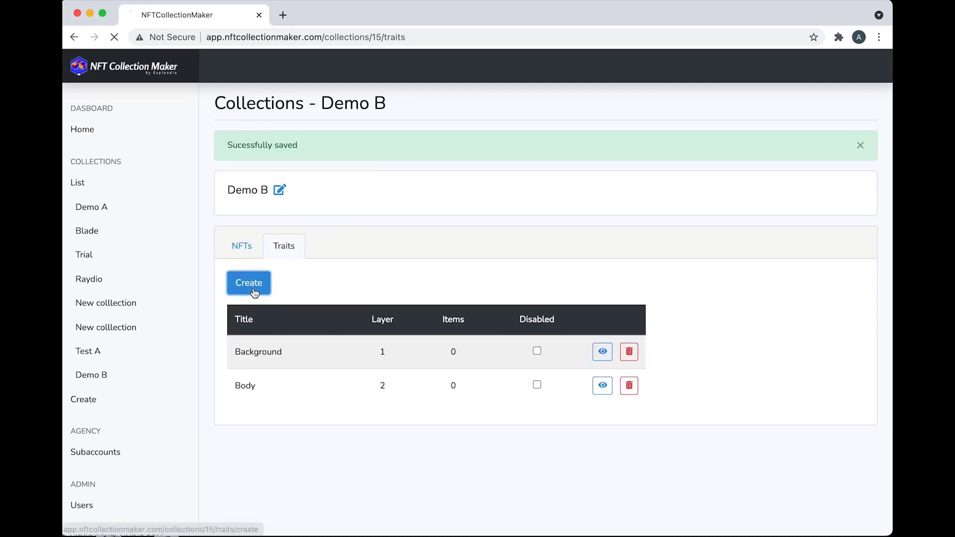
text(Hair)
click(283, 341)
text(3)
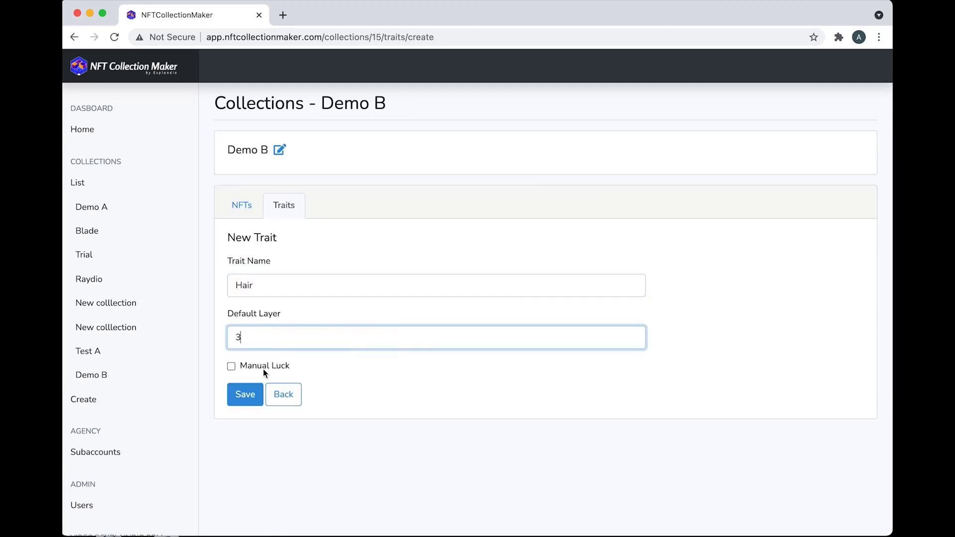
click(247, 394)
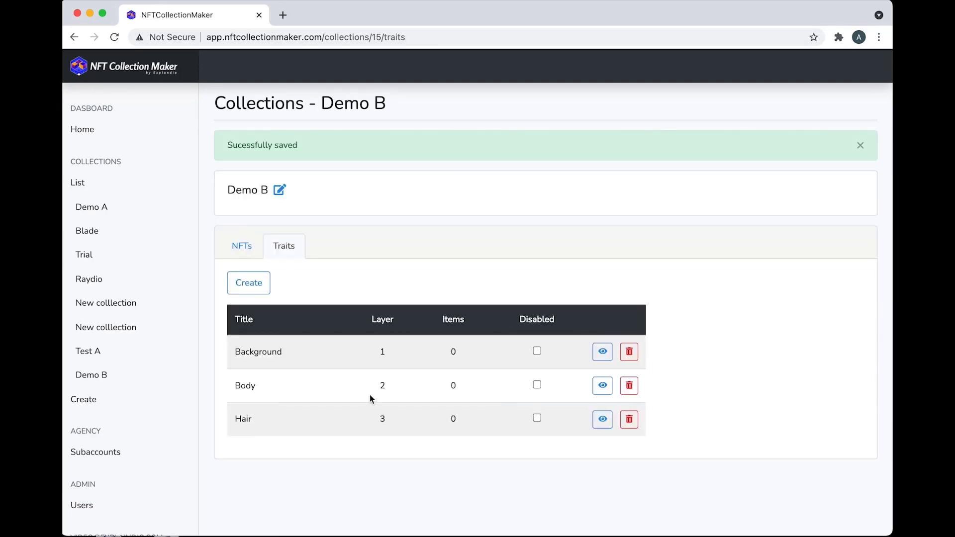
click(95, 211)
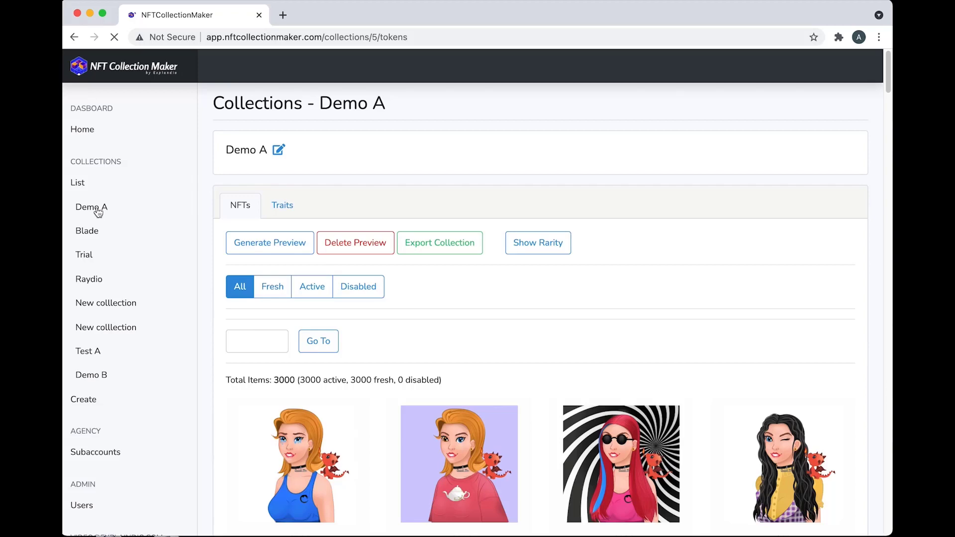
Review Demo A's ten traits, Background through Sitting_on_Shoulder, with layers and item counts
click(309, 255)
drag(885, 82, 878, 157)
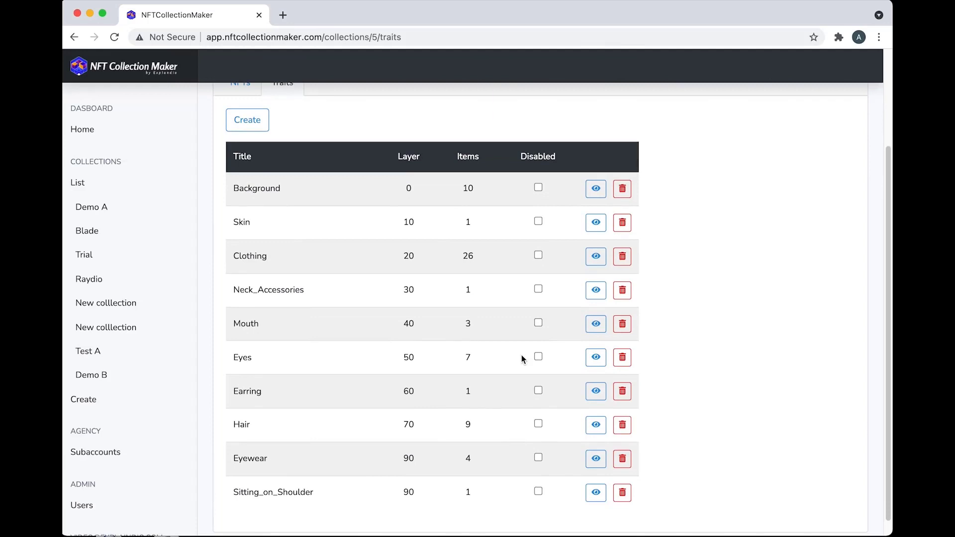
scroll(522, 358, down, 1)
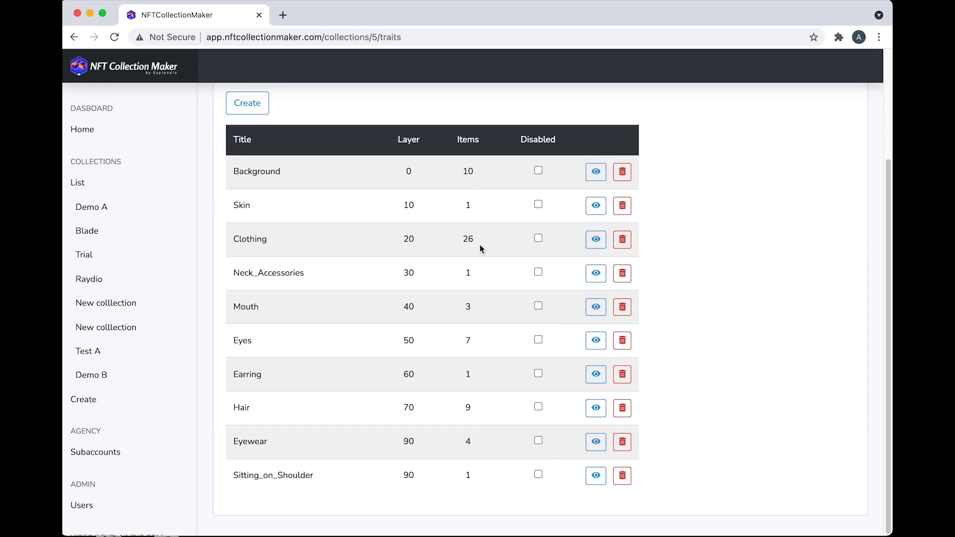
Inspect Clothing's value cards, toggling the hoodie's two sprite layers without changes
click(595, 240)
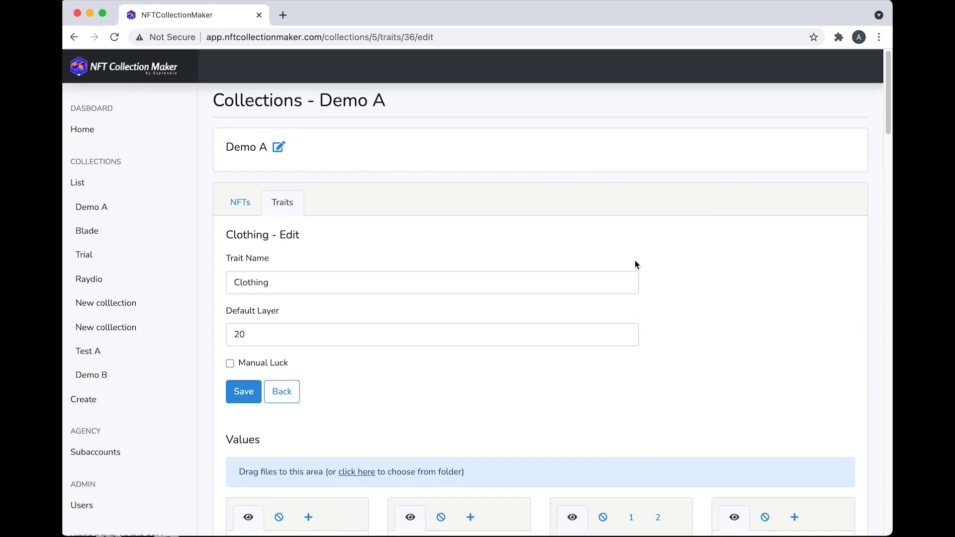
scroll(635, 262, down, 2)
scroll(654, 261, down, 10)
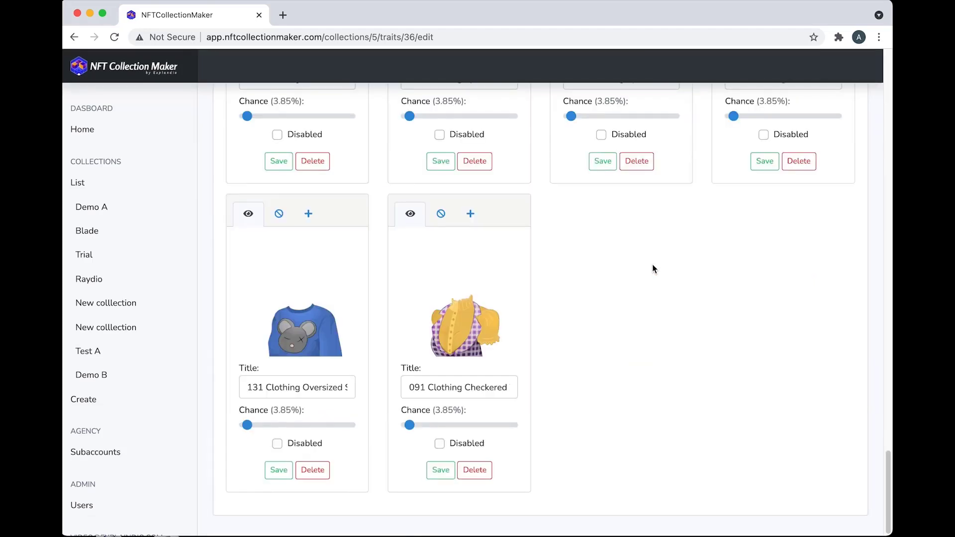
scroll(653, 268, up, 4)
scroll(653, 269, up, 3)
scroll(650, 271, up, 3)
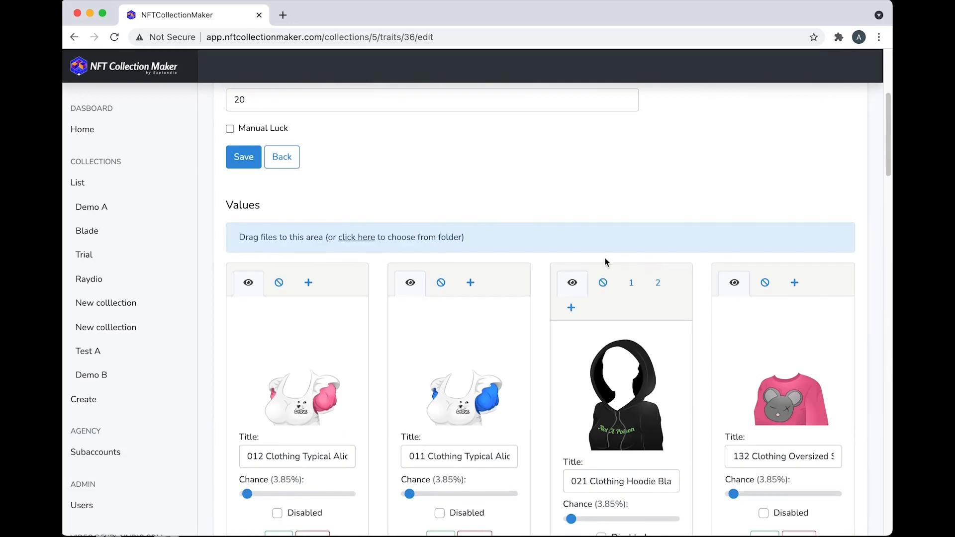
scroll(590, 254, down, 1)
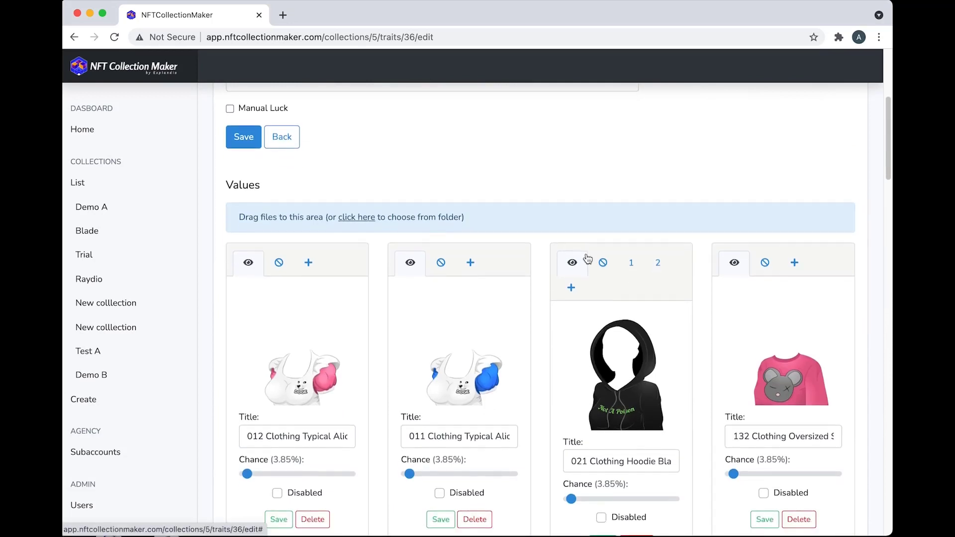
scroll(580, 270, down, 1)
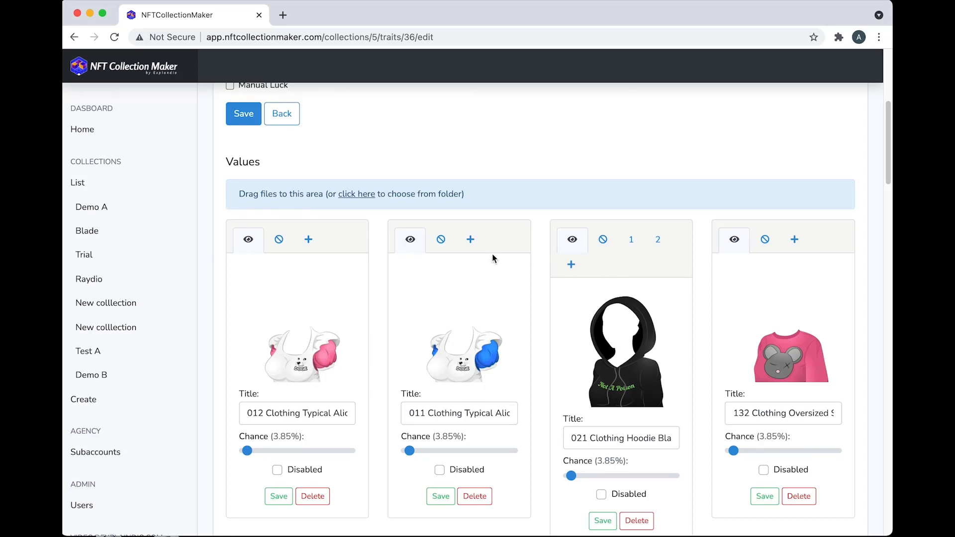
click(633, 244)
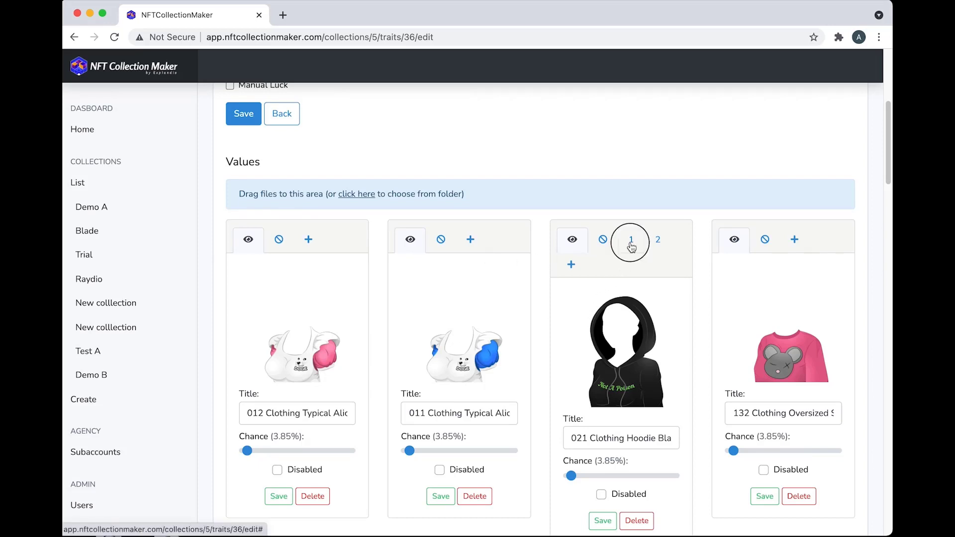
click(656, 247)
click(631, 244)
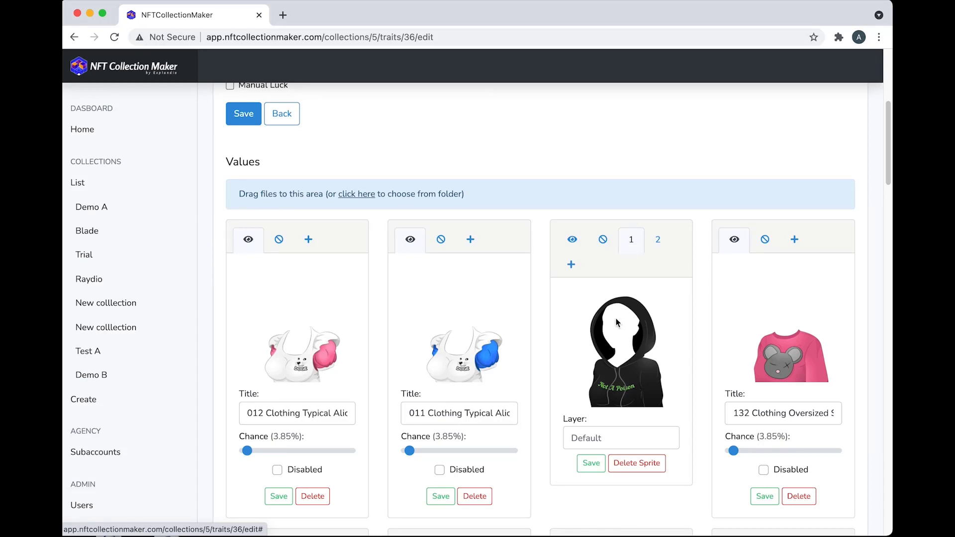
click(657, 240)
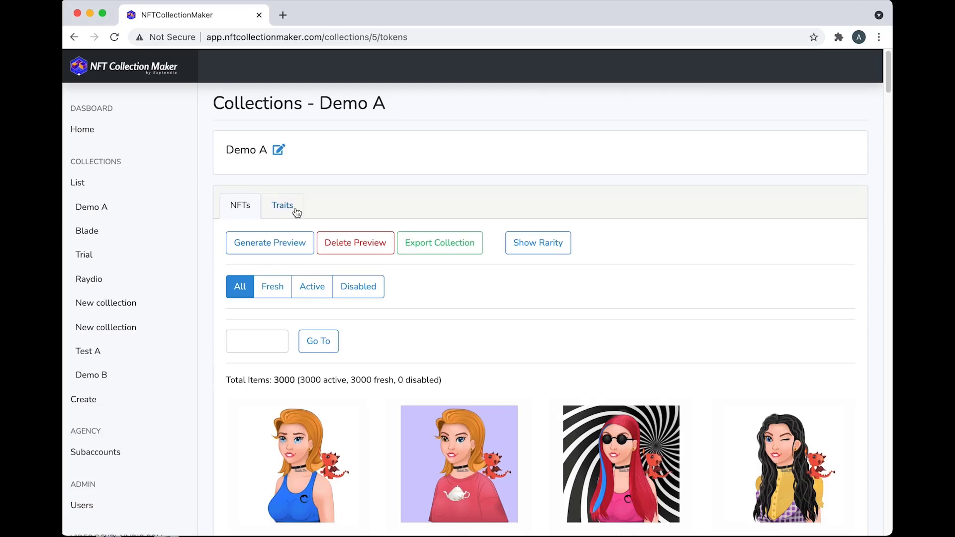
click(284, 206)
scroll(356, 295, down, 3)
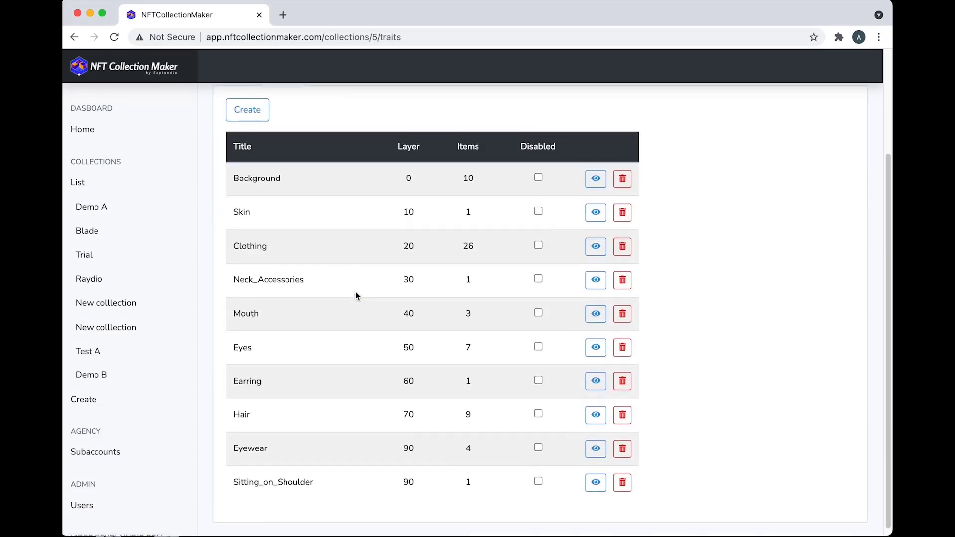
click(595, 416)
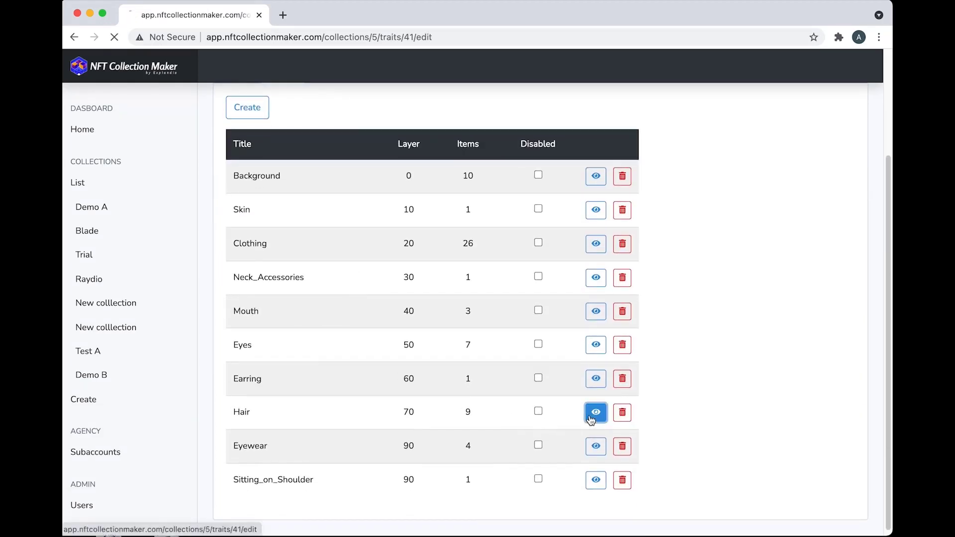
scroll(588, 419, down, 5)
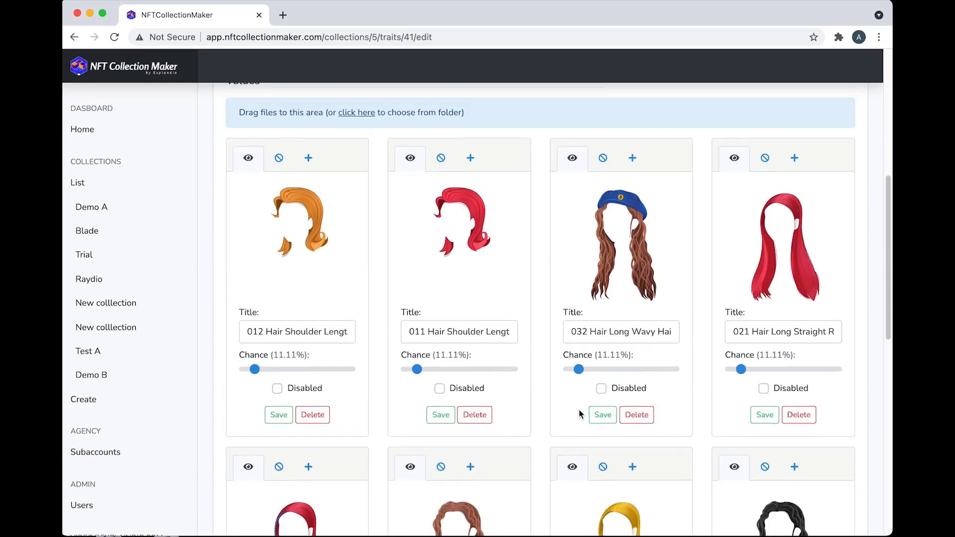
scroll(580, 415, up, 1)
scroll(609, 311, up, 1)
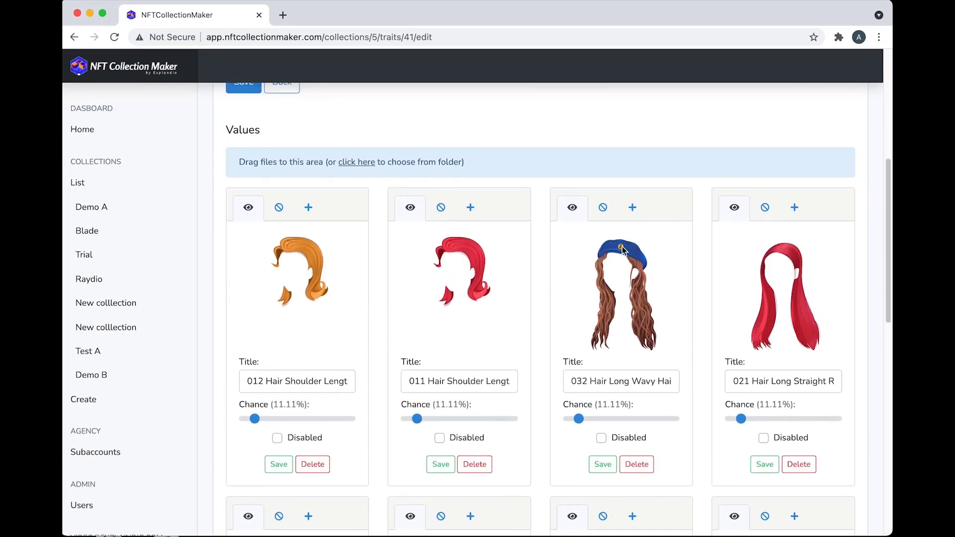
click(602, 208)
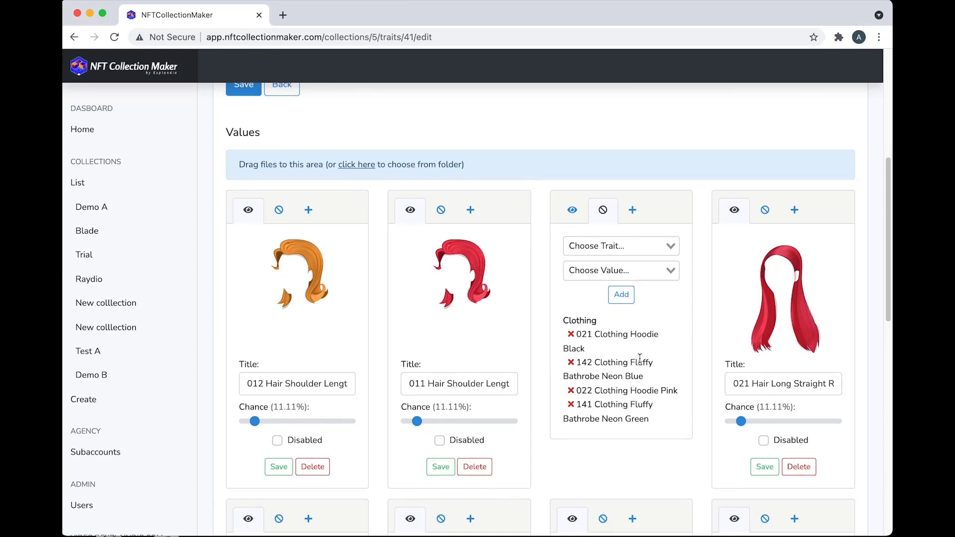
scroll(635, 356, up, 3)
scroll(635, 356, up, 2)
click(239, 211)
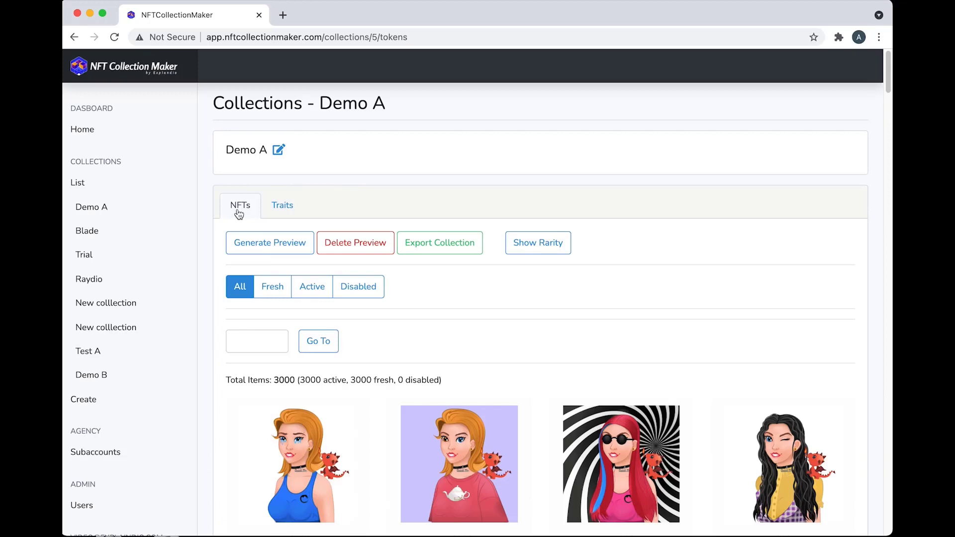
Clear the old previews, generate 3000 new ones, and disable NFTs #2998 and #2996
click(349, 254)
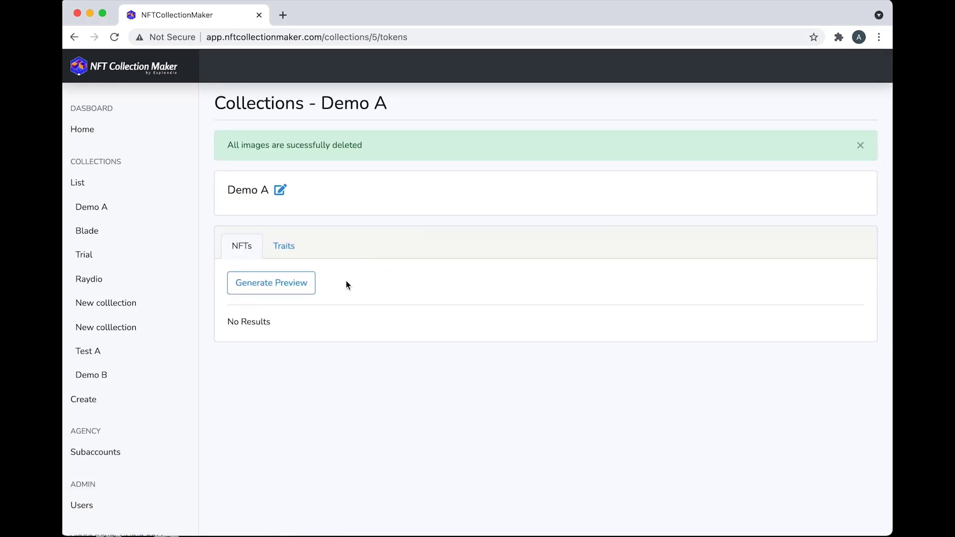
click(278, 286)
click(355, 168)
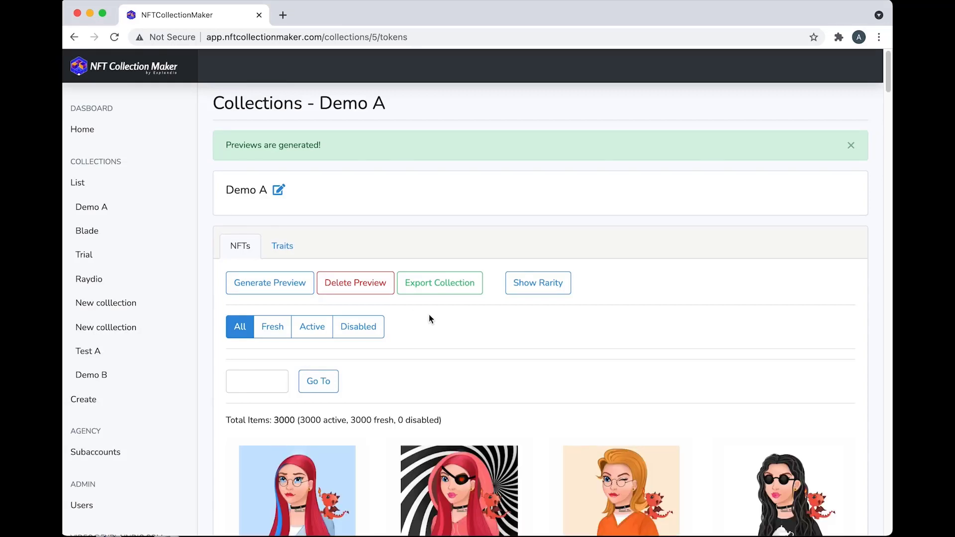
scroll(429, 314, down, 2)
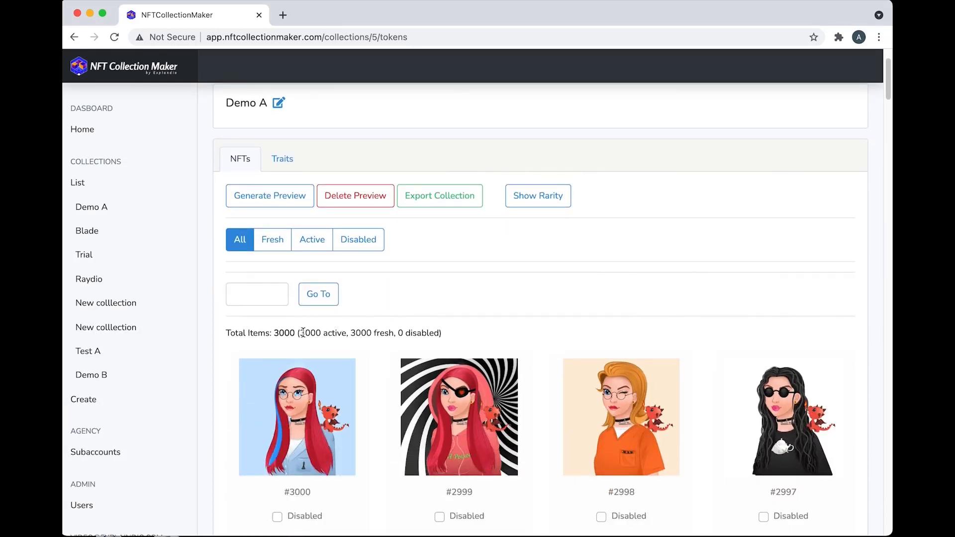
scroll(426, 325, down, 1)
scroll(425, 324, down, 2)
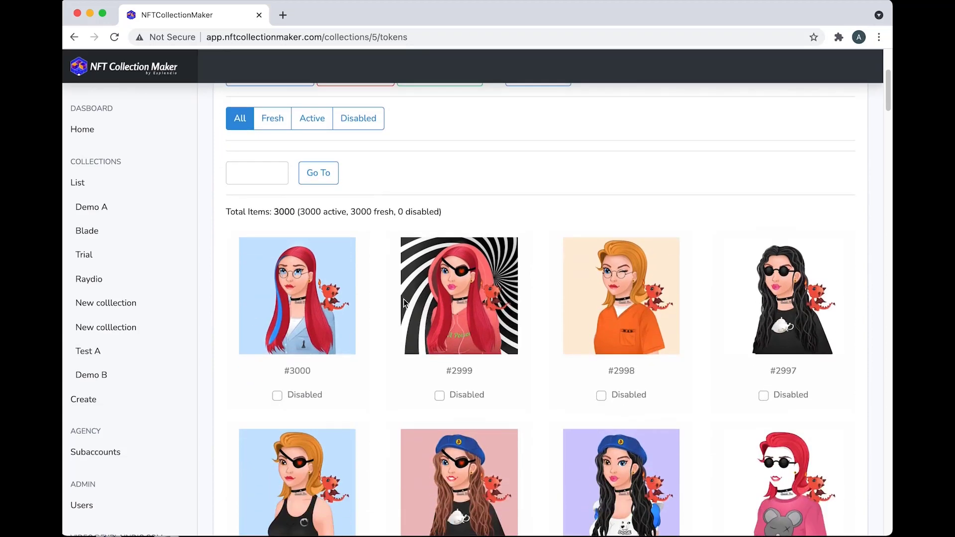
scroll(625, 371, down, 1)
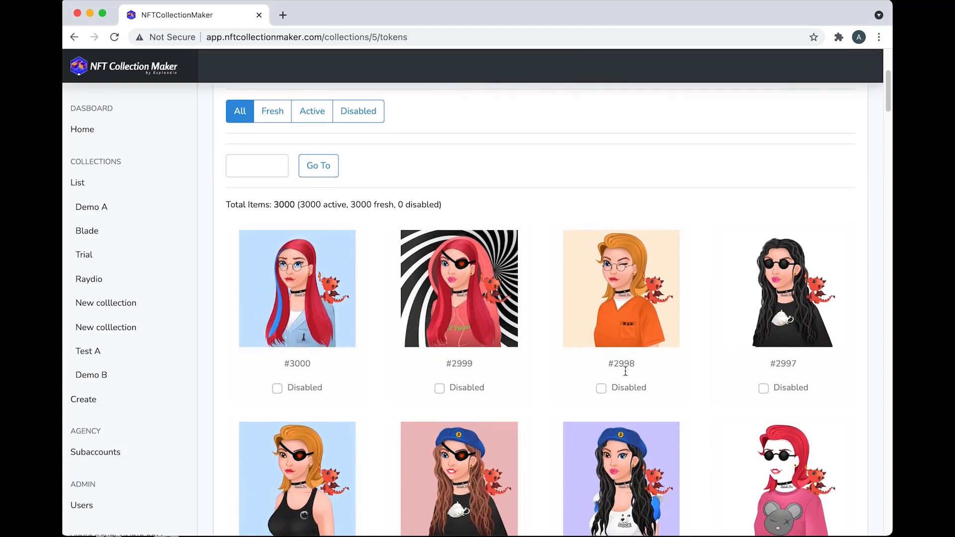
scroll(623, 373, down, 1)
scroll(623, 371, down, 2)
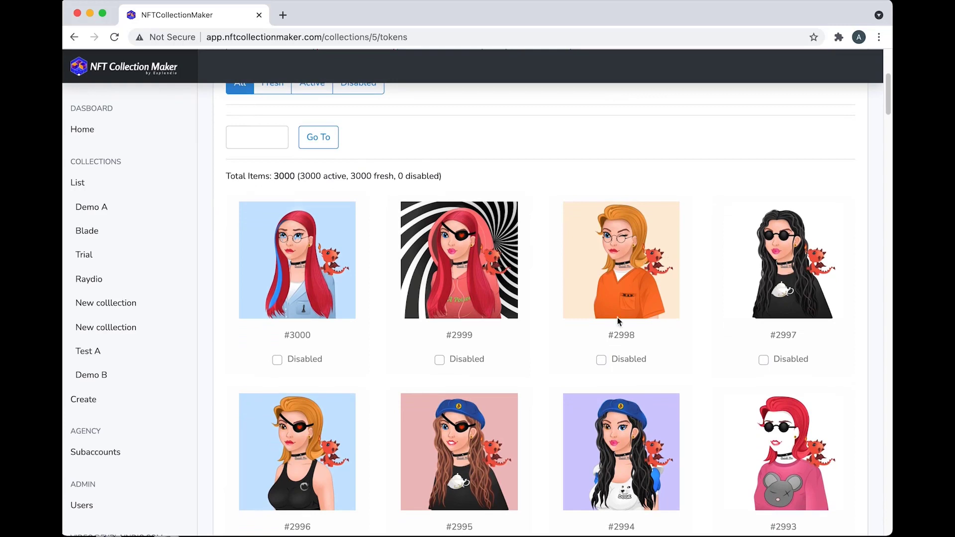
click(601, 360)
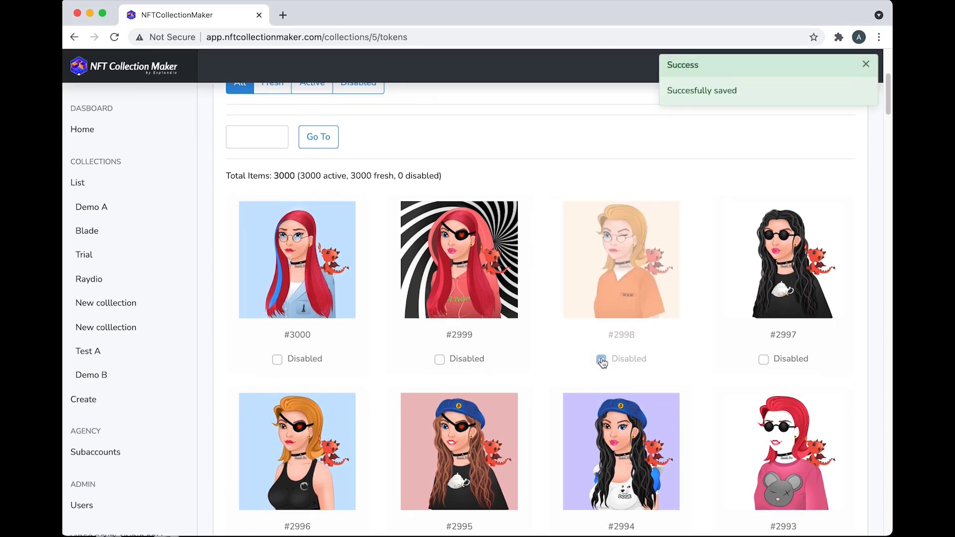
scroll(597, 363, up, 5)
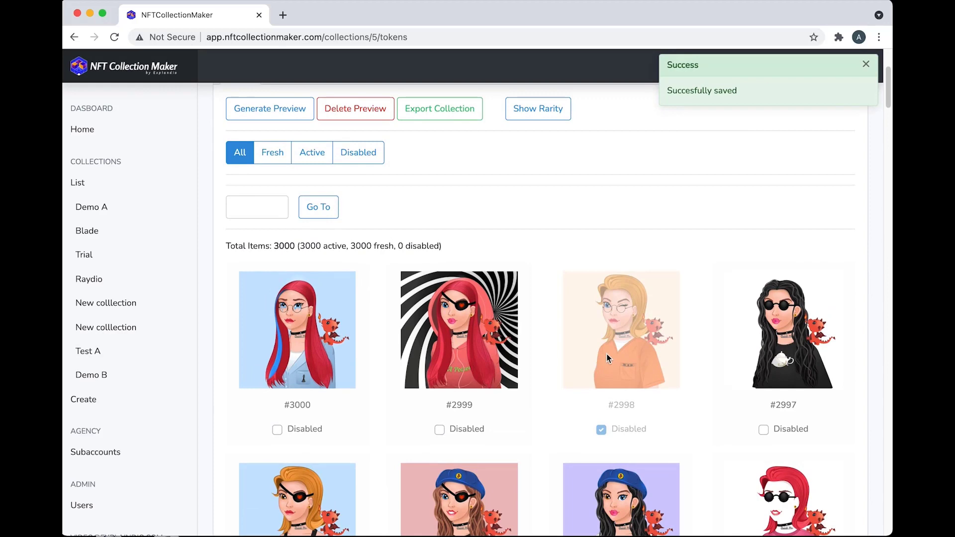
scroll(577, 312, down, 5)
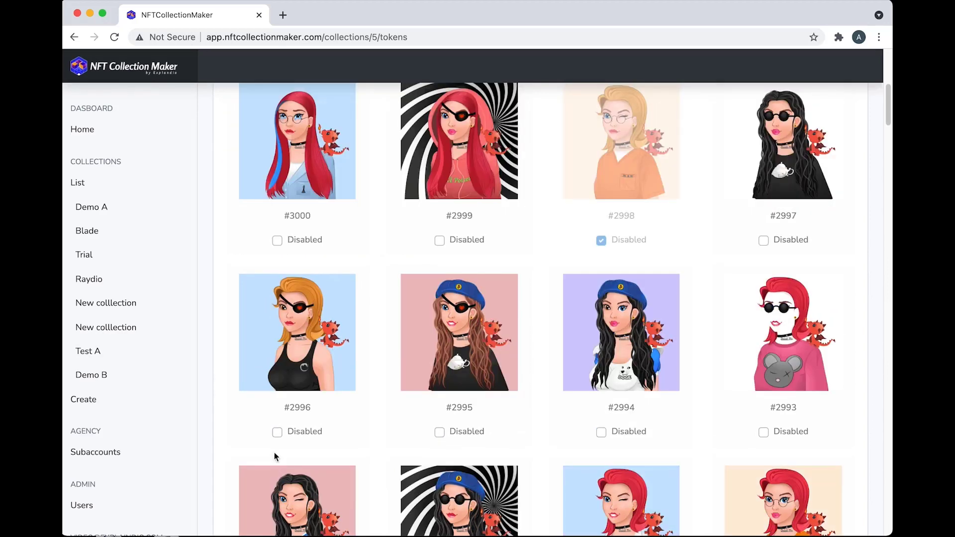
click(277, 431)
scroll(459, 436, up, 1)
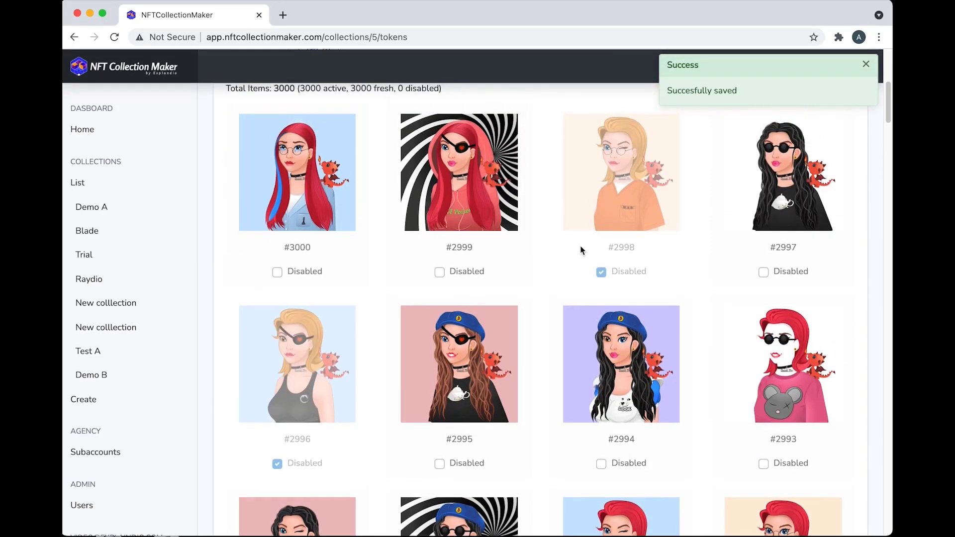
scroll(519, 225, up, 5)
Generate 2 fresh previews, view them with the Fresh filter, then list all 3002 items
click(269, 241)
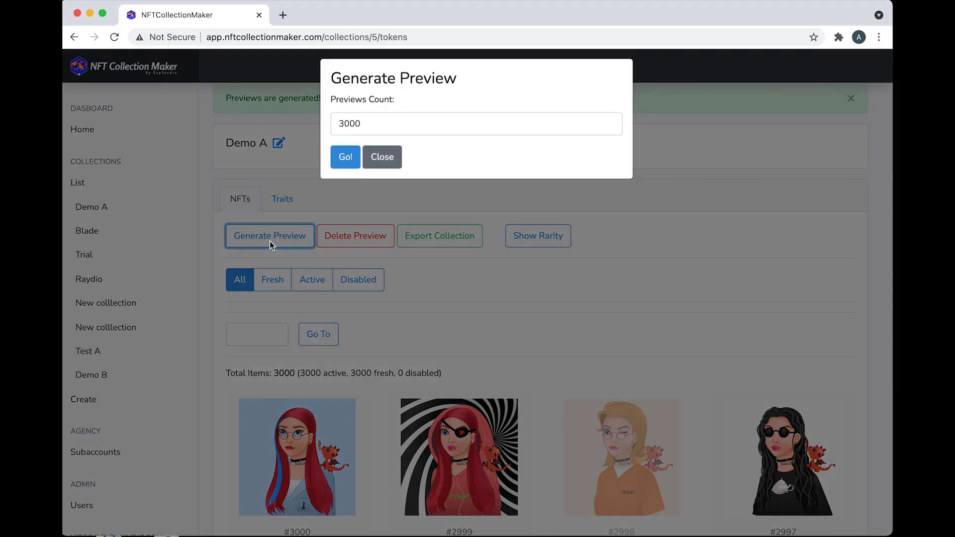
drag(380, 132, 308, 126)
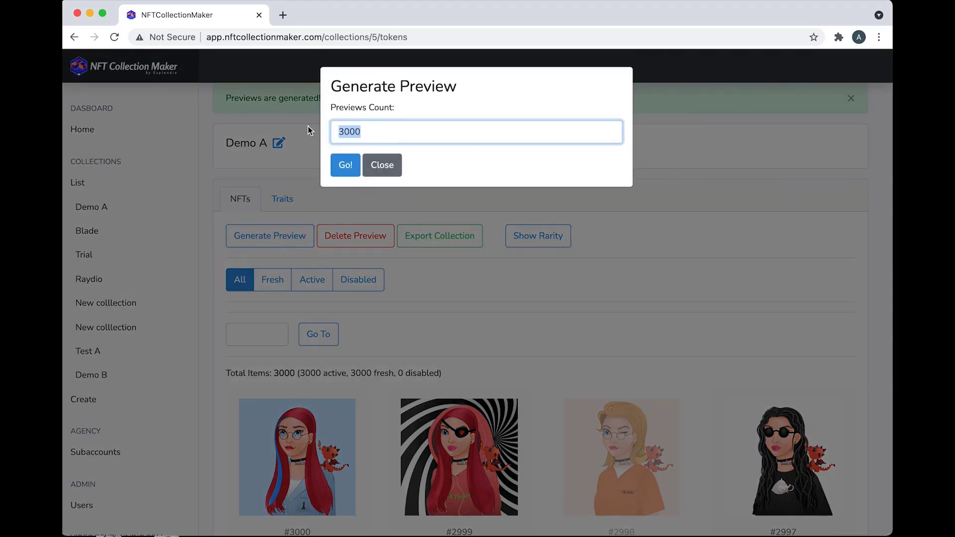
text(2)
click(341, 165)
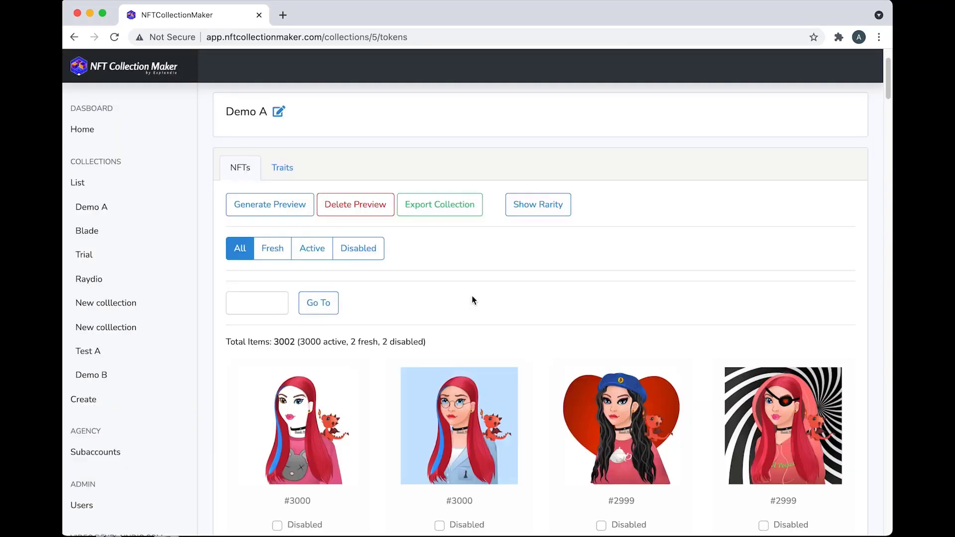
scroll(473, 299, down, 1)
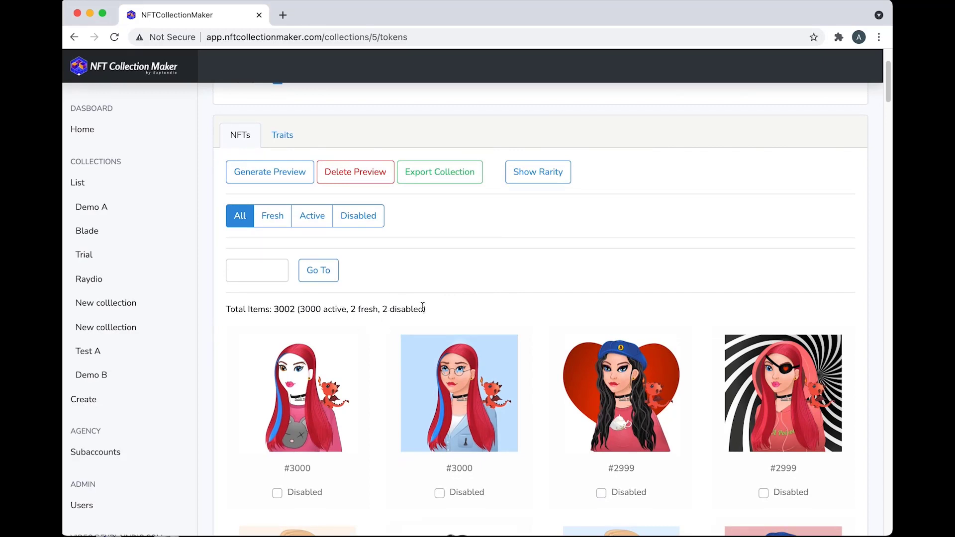
click(271, 221)
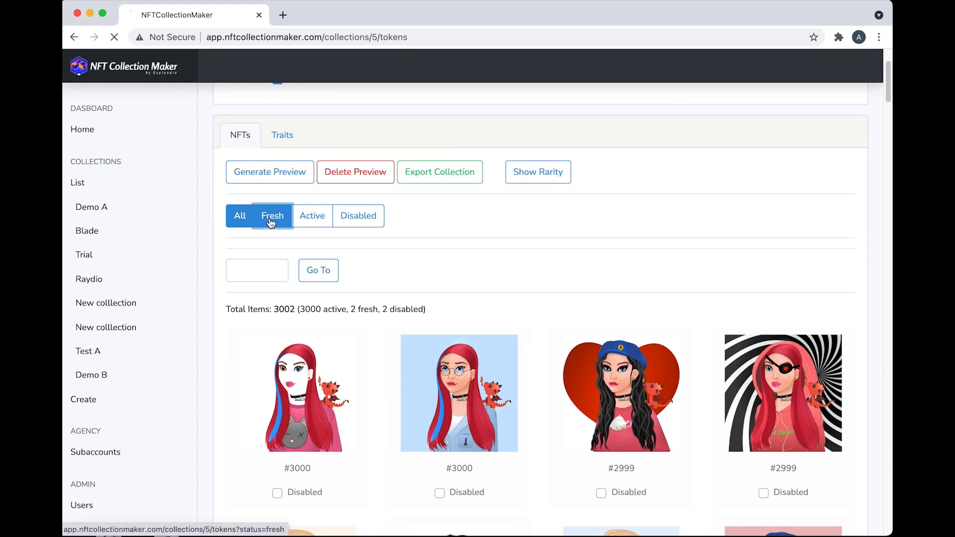
scroll(346, 384, down, 3)
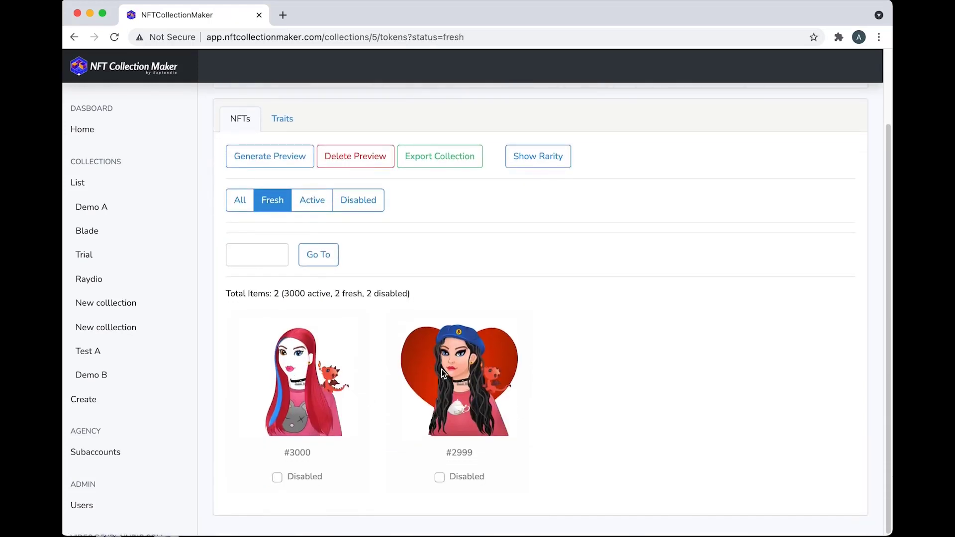
click(237, 203)
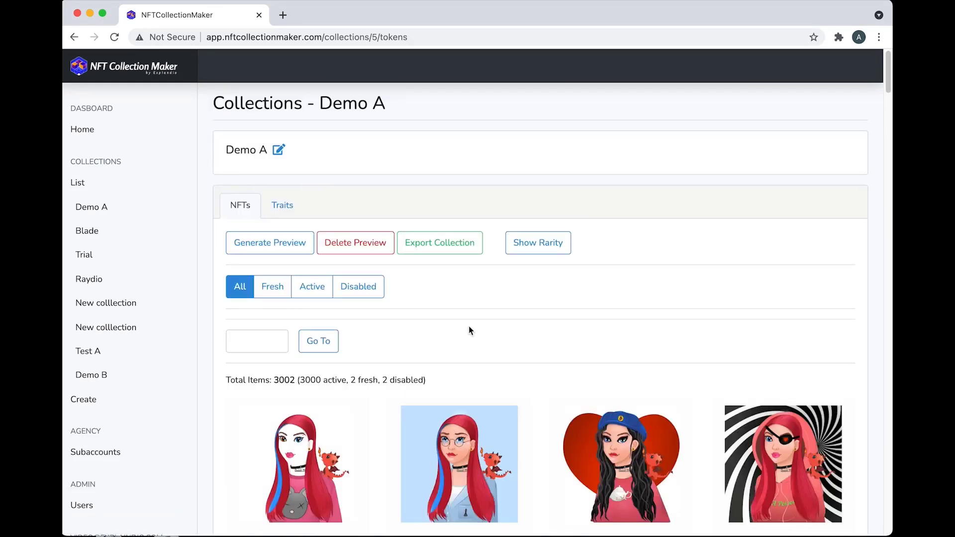
scroll(467, 328, down, 5)
scroll(471, 330, down, 2)
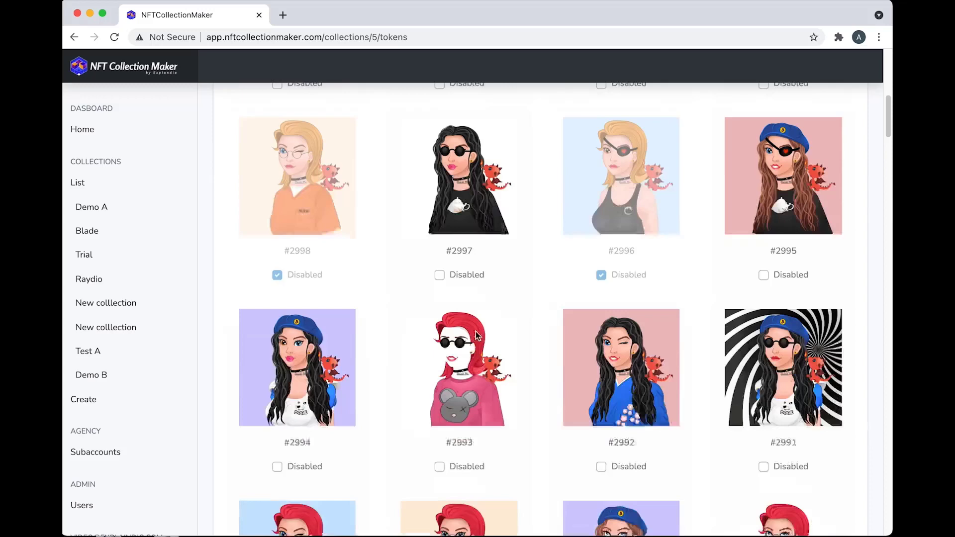
scroll(473, 336, down, 1)
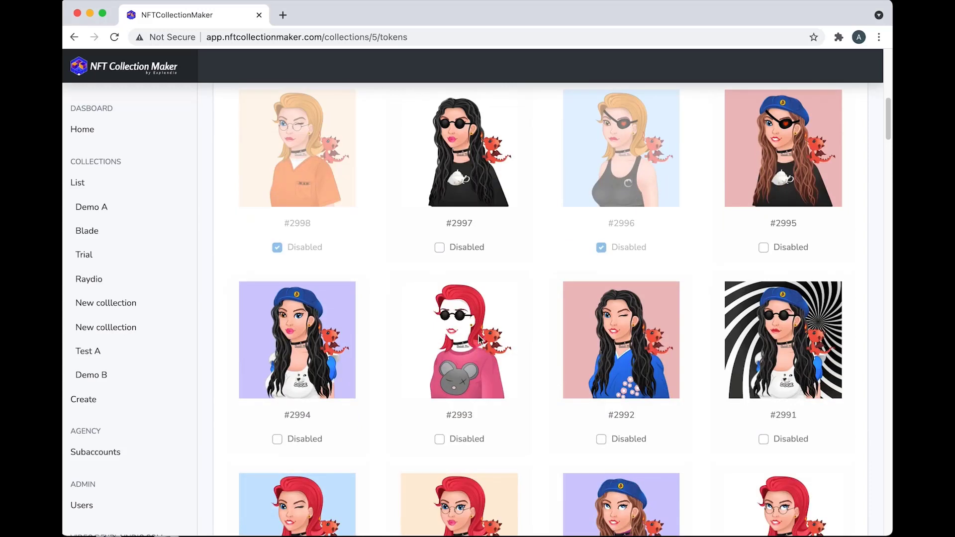
scroll(479, 340, up, 3)
scroll(478, 339, up, 2)
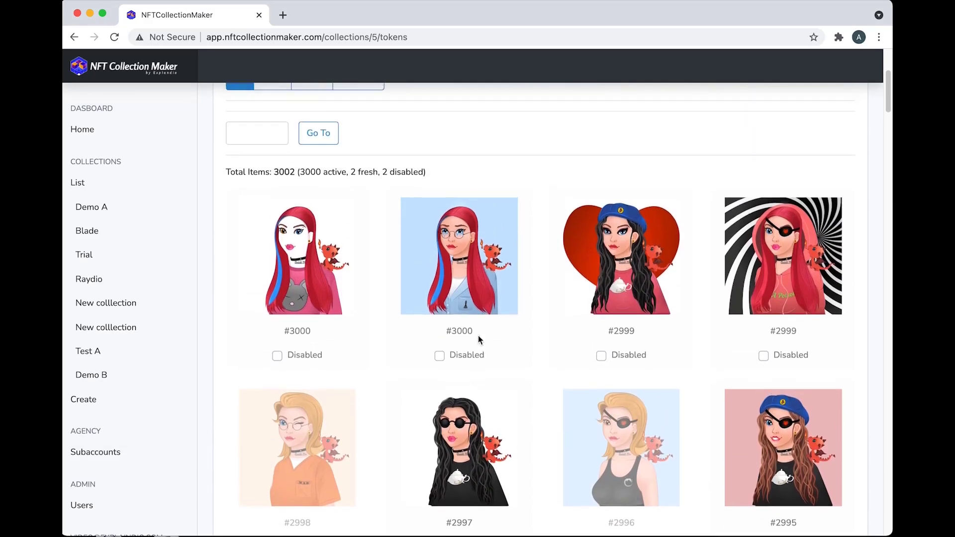
scroll(478, 335, up, 1)
scroll(478, 336, up, 5)
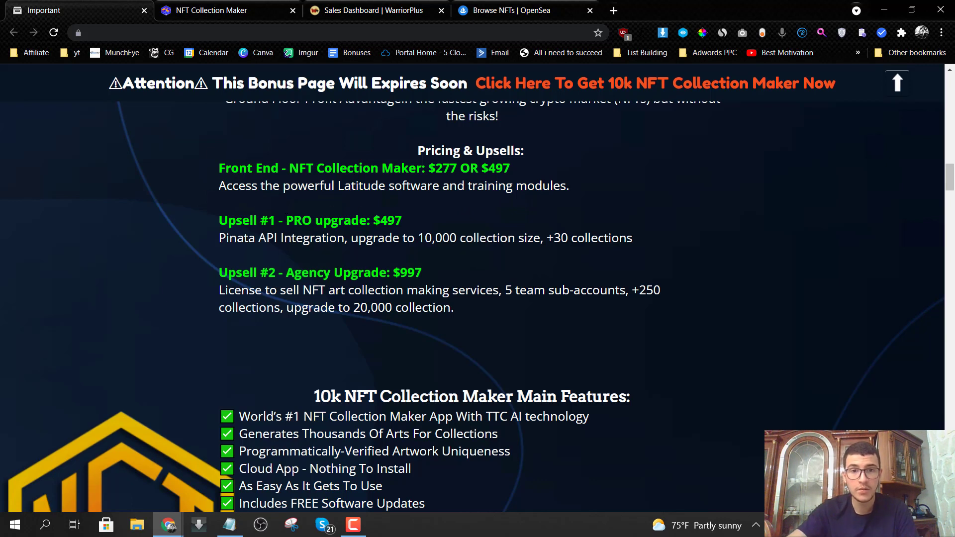
Highlight the PRO upgrade, Pinata API Integration and $997 Agency upgrade, then return to the headline
drag(285, 221, 370, 221)
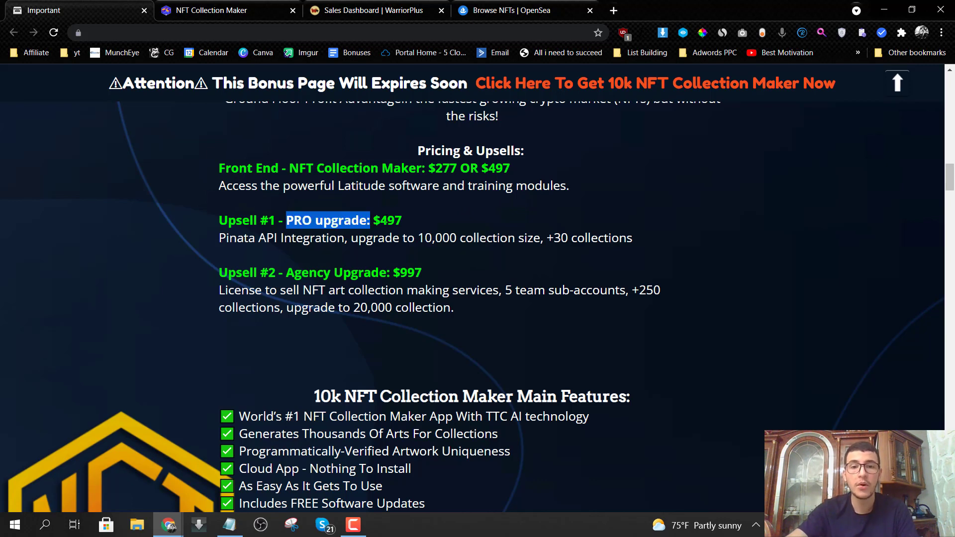
drag(220, 240, 341, 238)
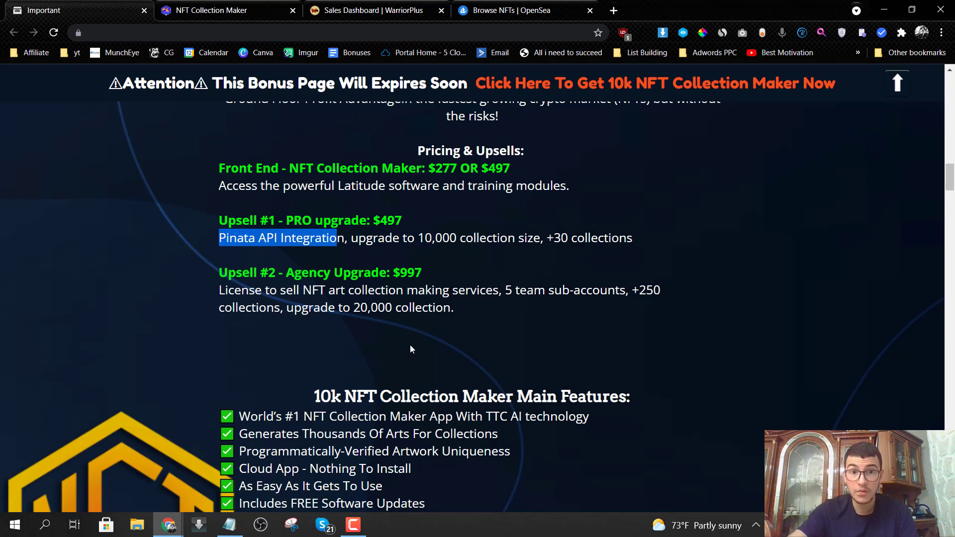
scroll(511, 285, up, 1)
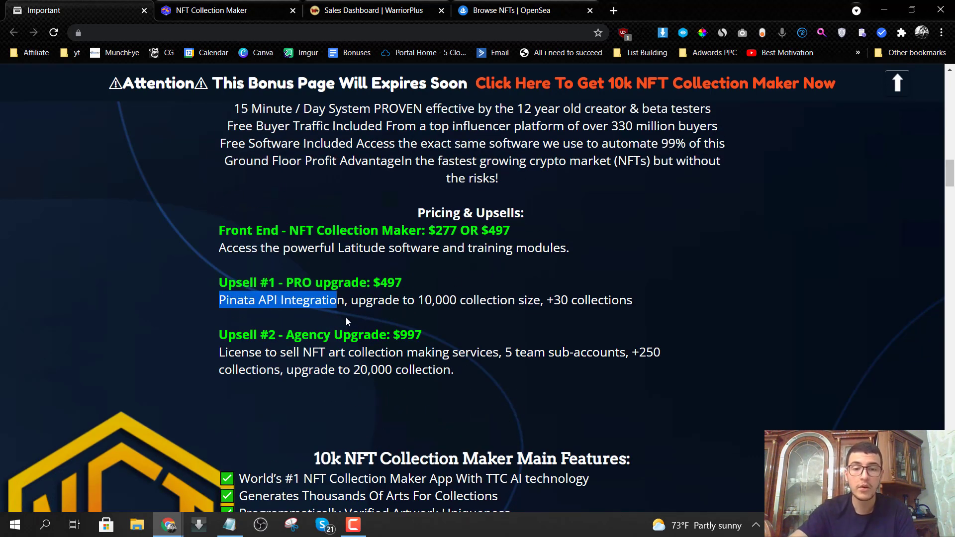
scroll(346, 322, down, 1)
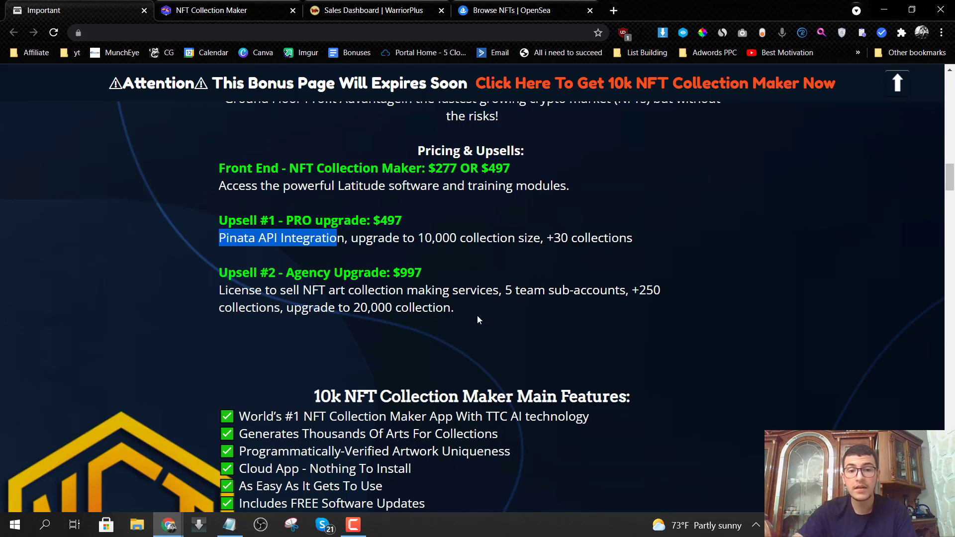
scroll(479, 321, up, 1)
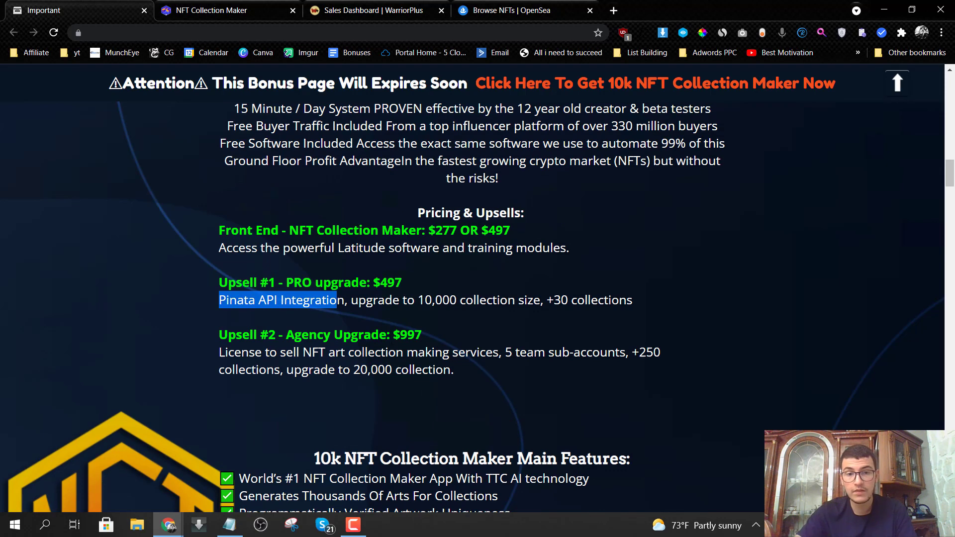
drag(294, 335, 407, 335)
click(453, 366)
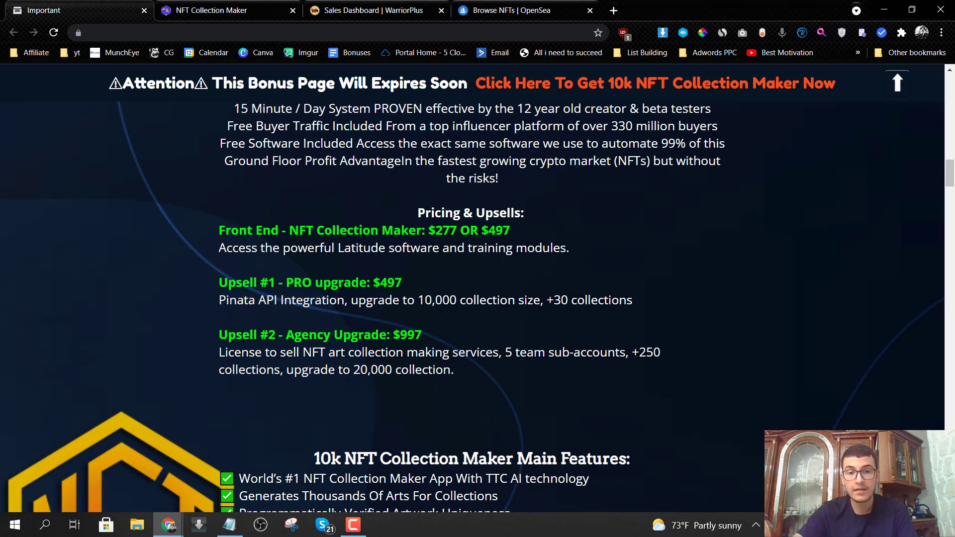
drag(394, 335, 423, 335)
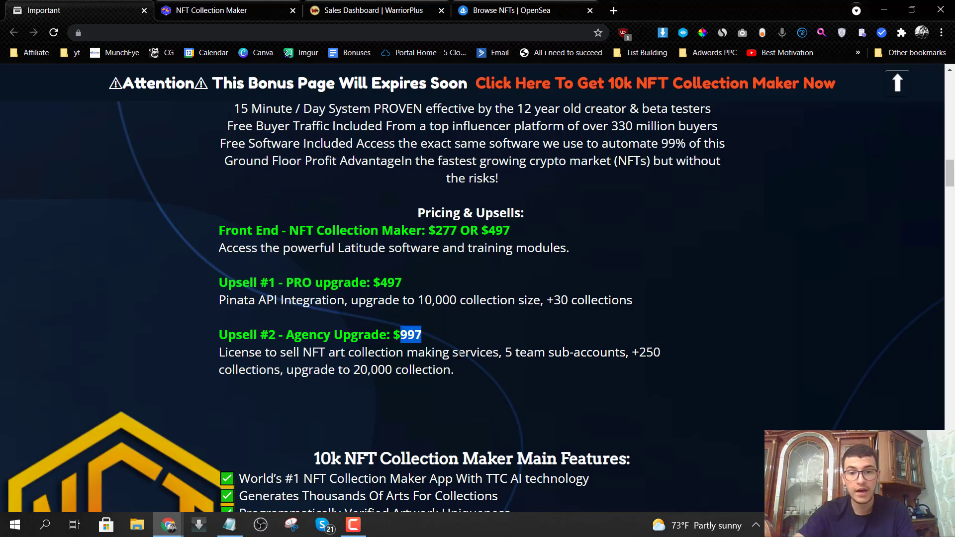
scroll(458, 355, up, 5)
scroll(457, 354, up, 5)
scroll(457, 355, up, 5)
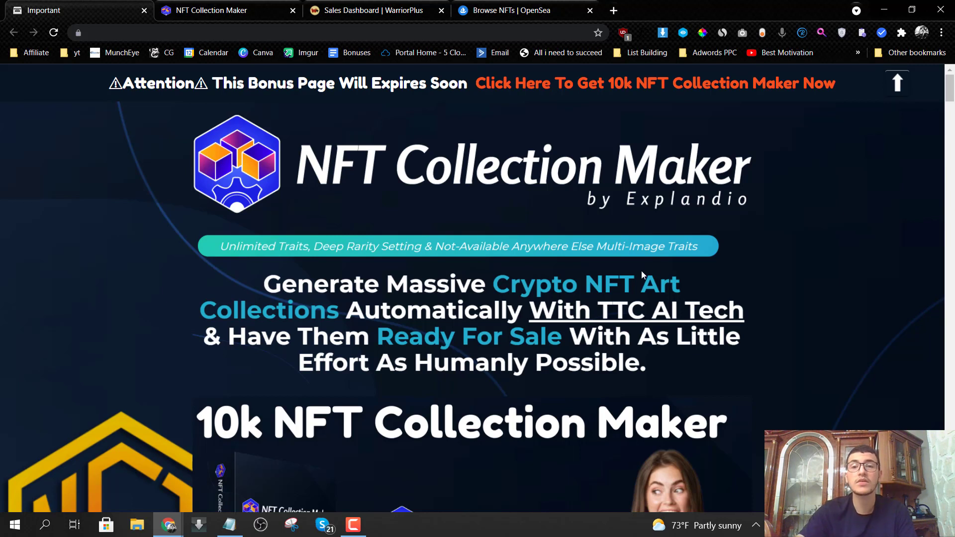
click(353, 525)
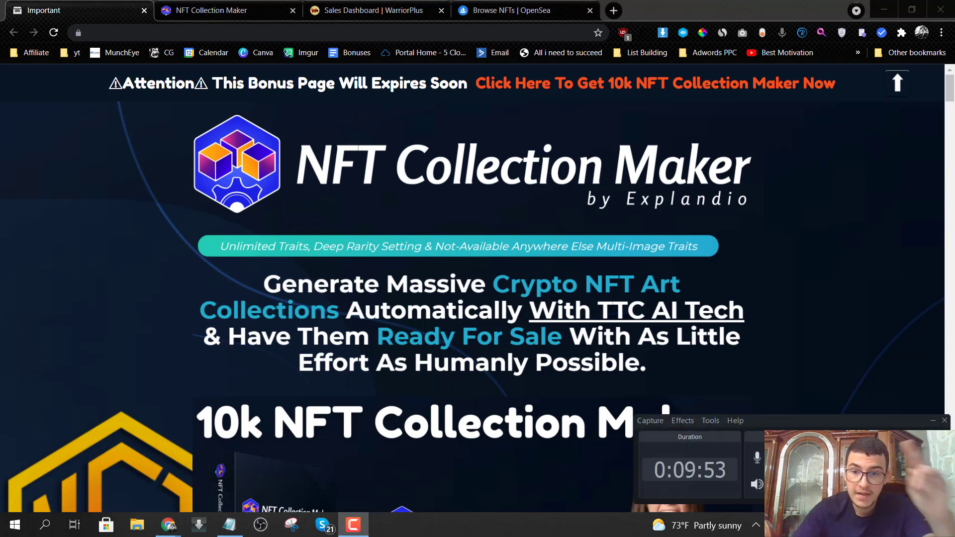